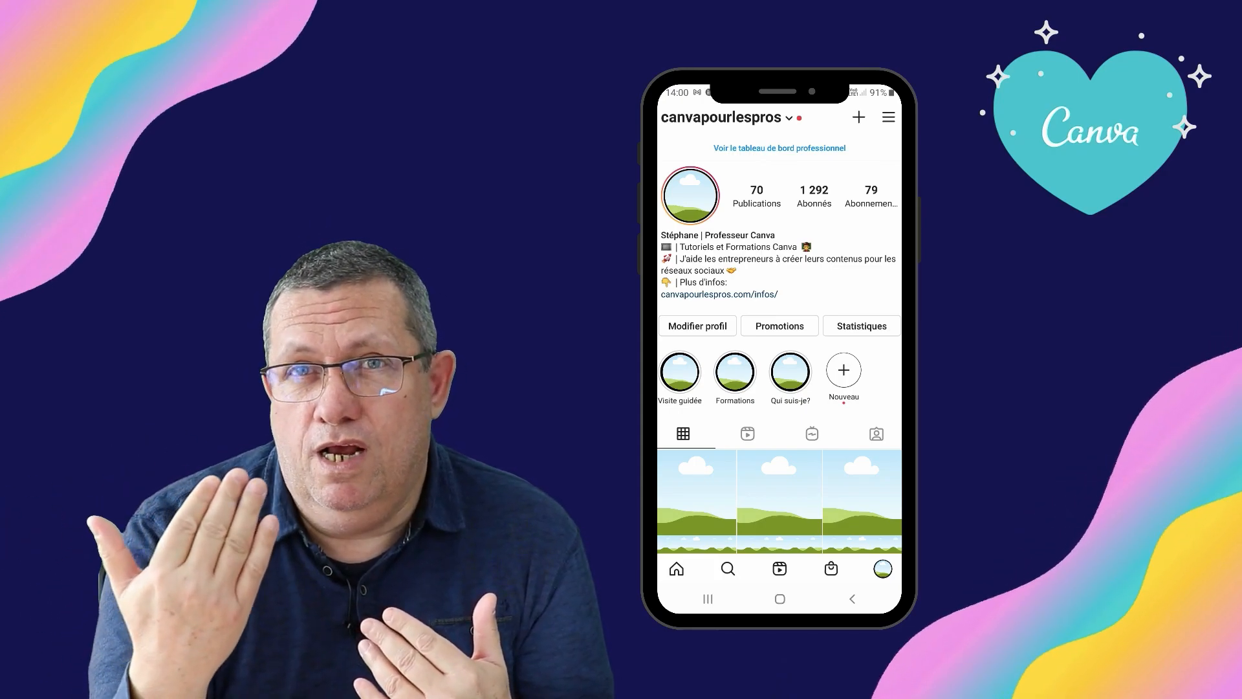
pyautogui.scroll(-5, 779, 349)
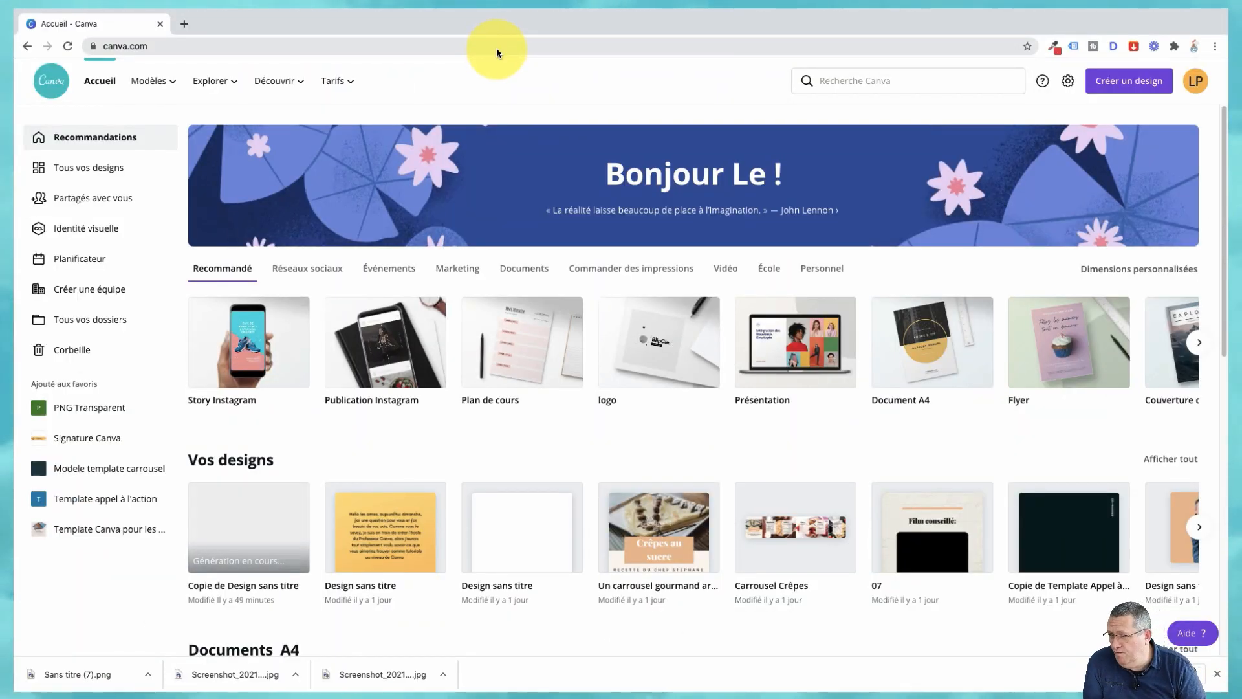
# Step: Create a new blank design in the Story Instagram format from the recommended formats
pyautogui.click(264, 344)
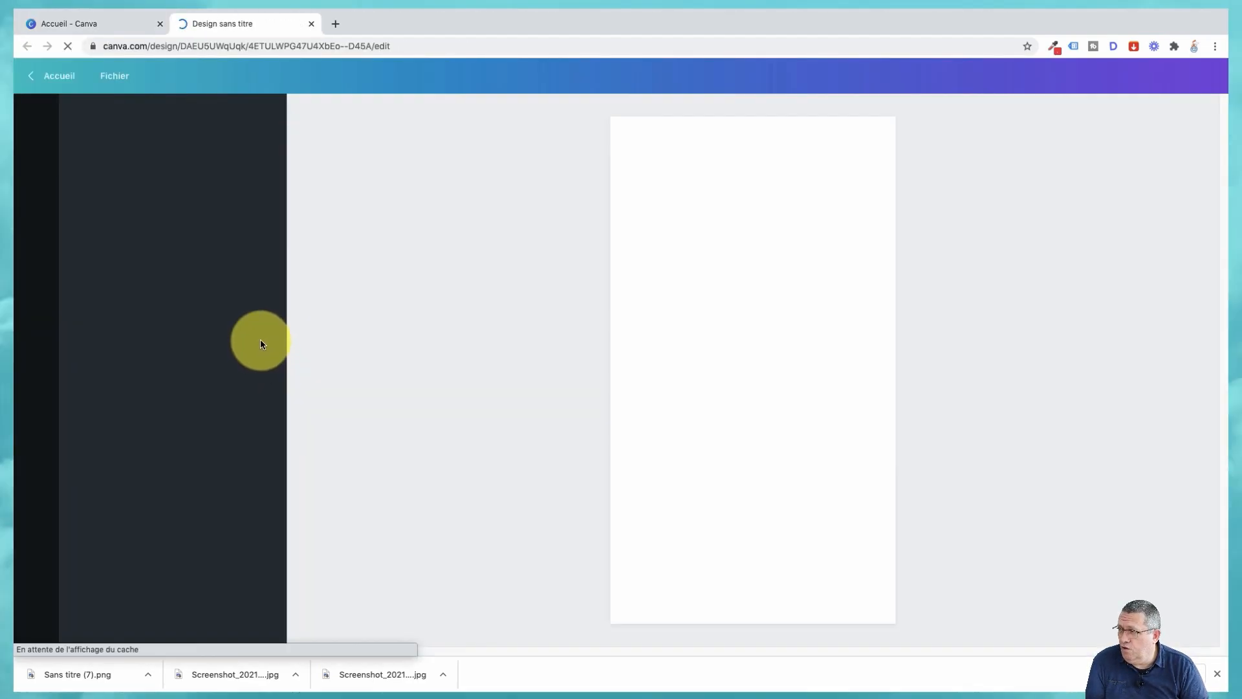
# Step: Search the Canva home page for "story" to see the matching formats, and return to the blank story design
pyautogui.click(121, 31)
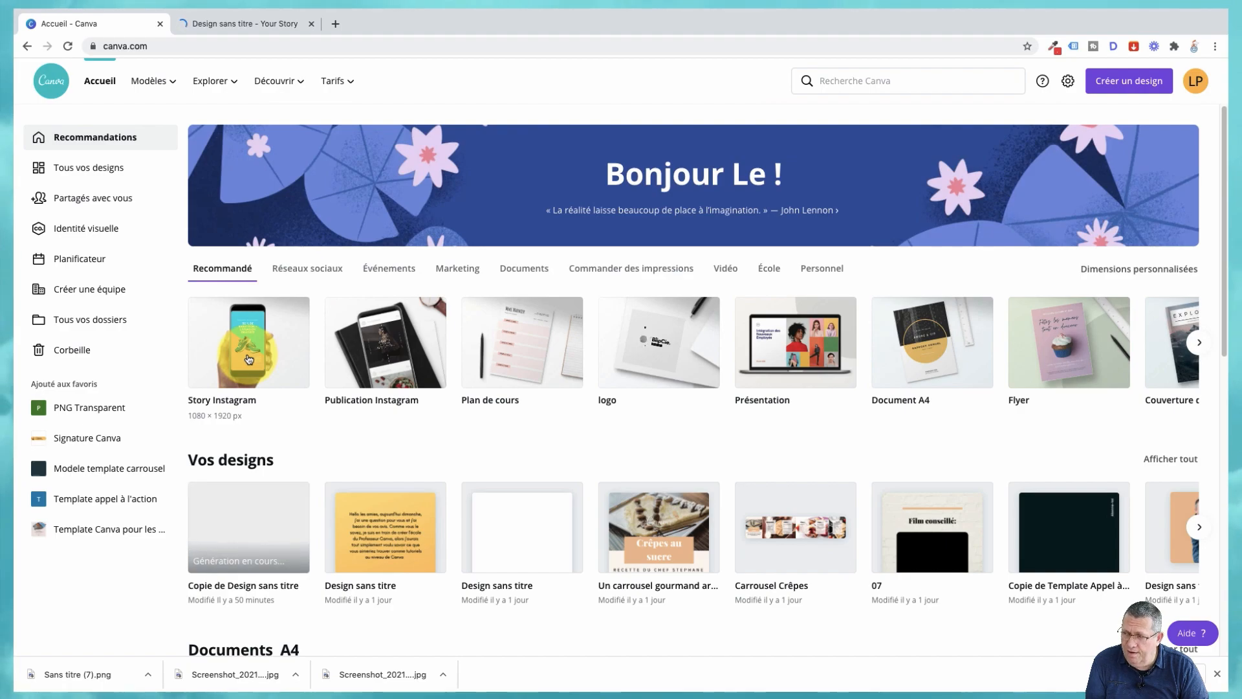
pyautogui.click(901, 78)
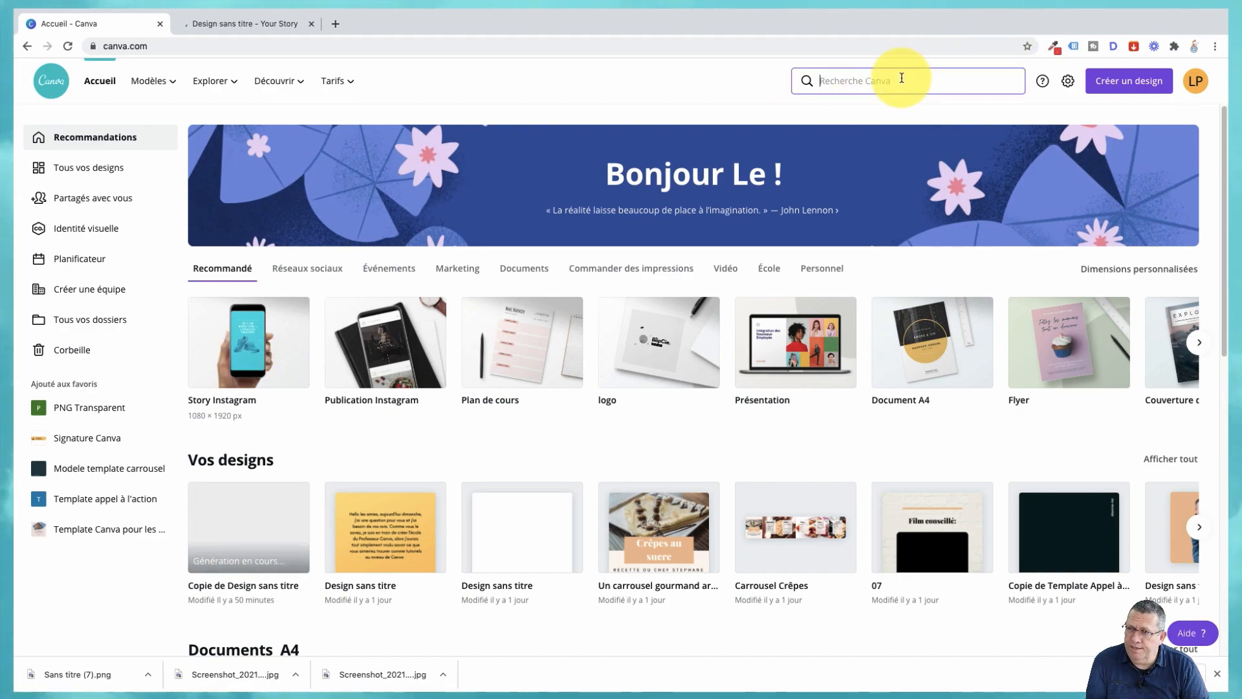
pyautogui.write('st')
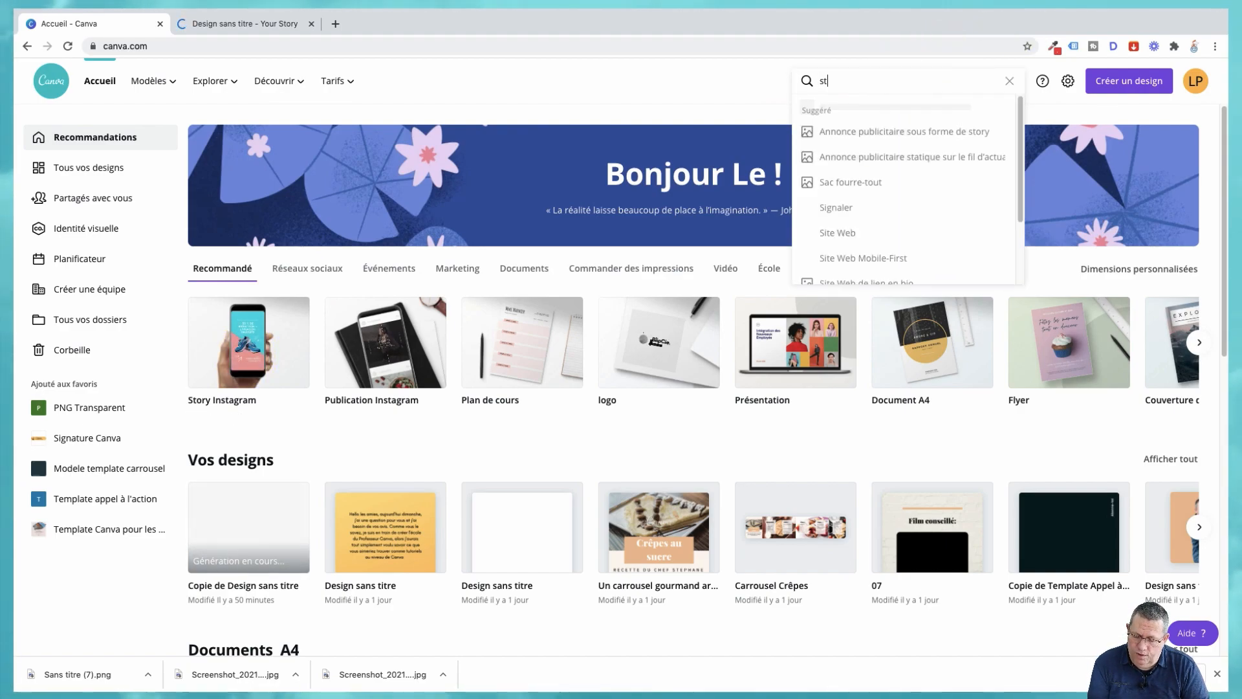
pyautogui.write('ory')
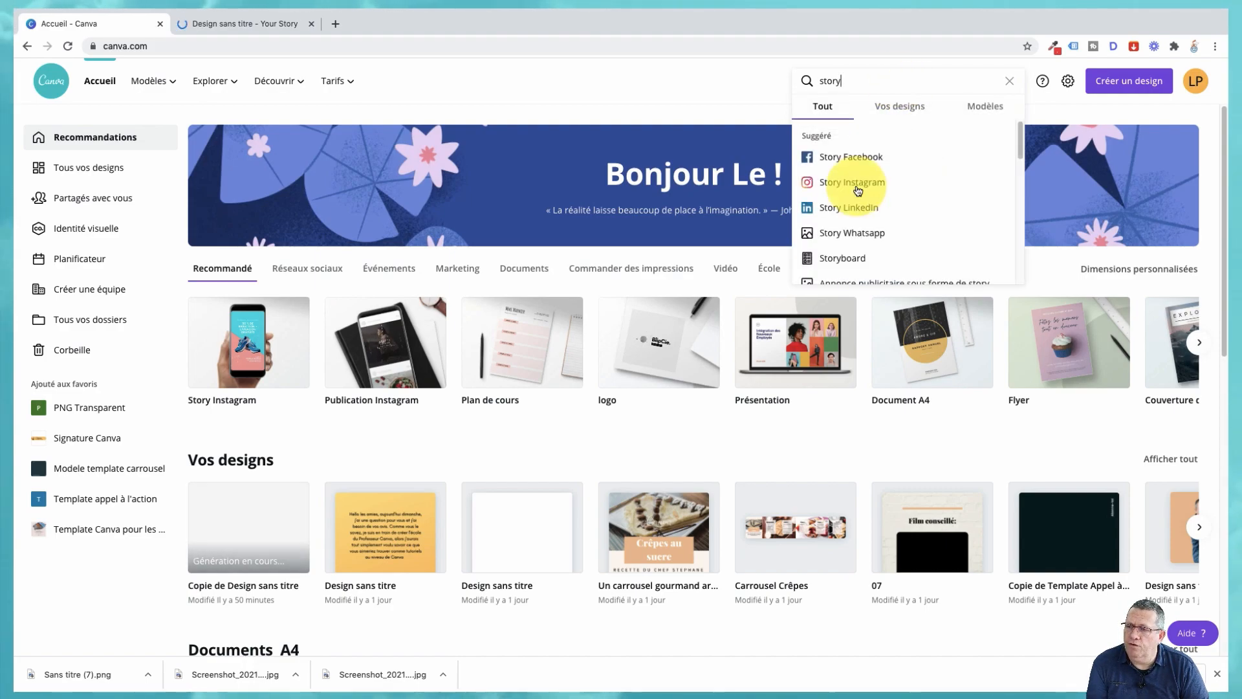
pyautogui.click(223, 21)
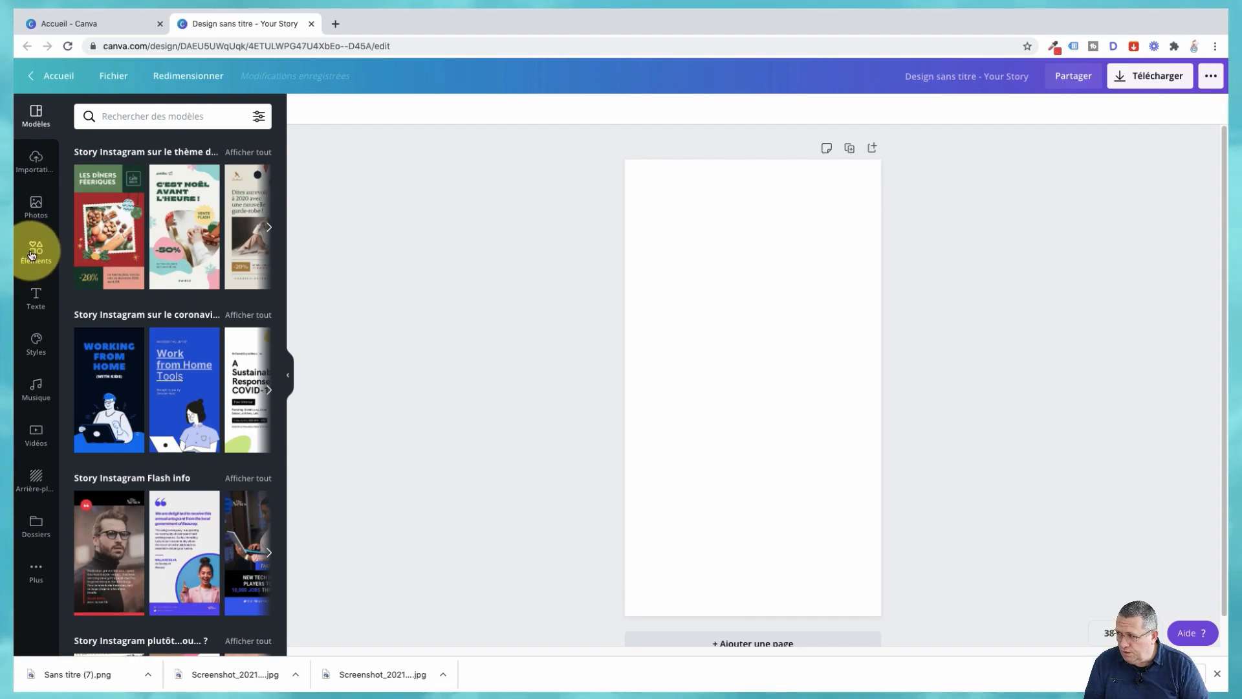
pyautogui.click(29, 170)
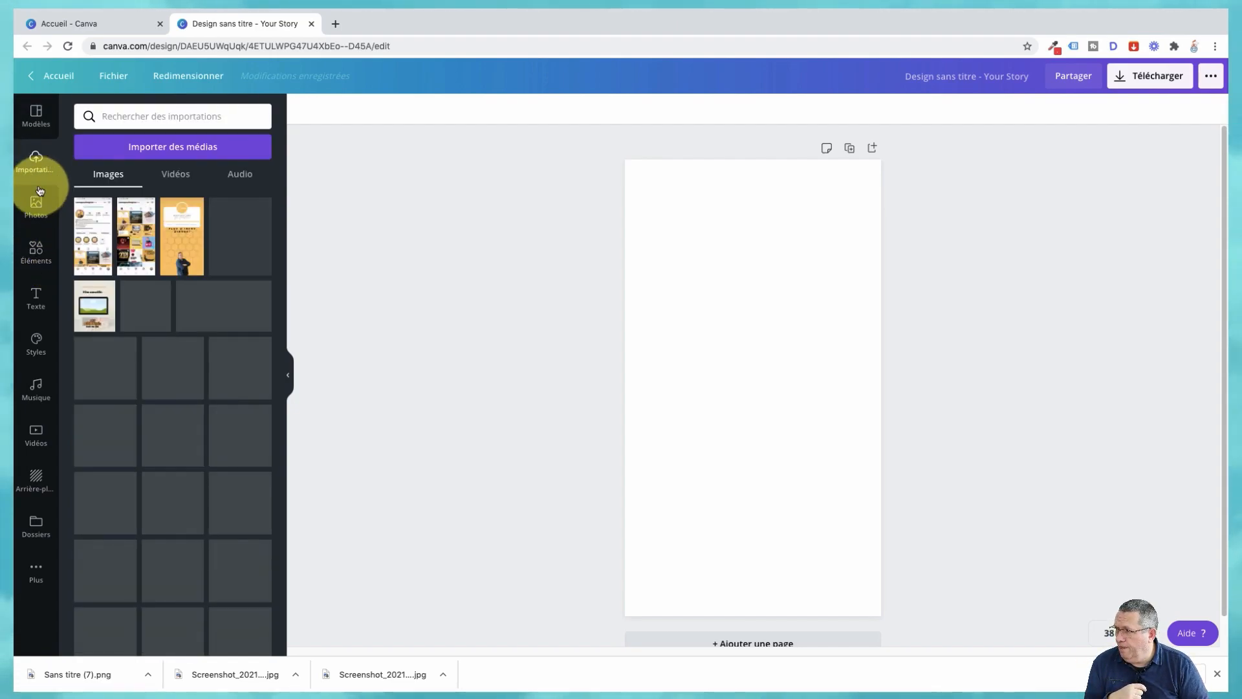
pyautogui.click(102, 243)
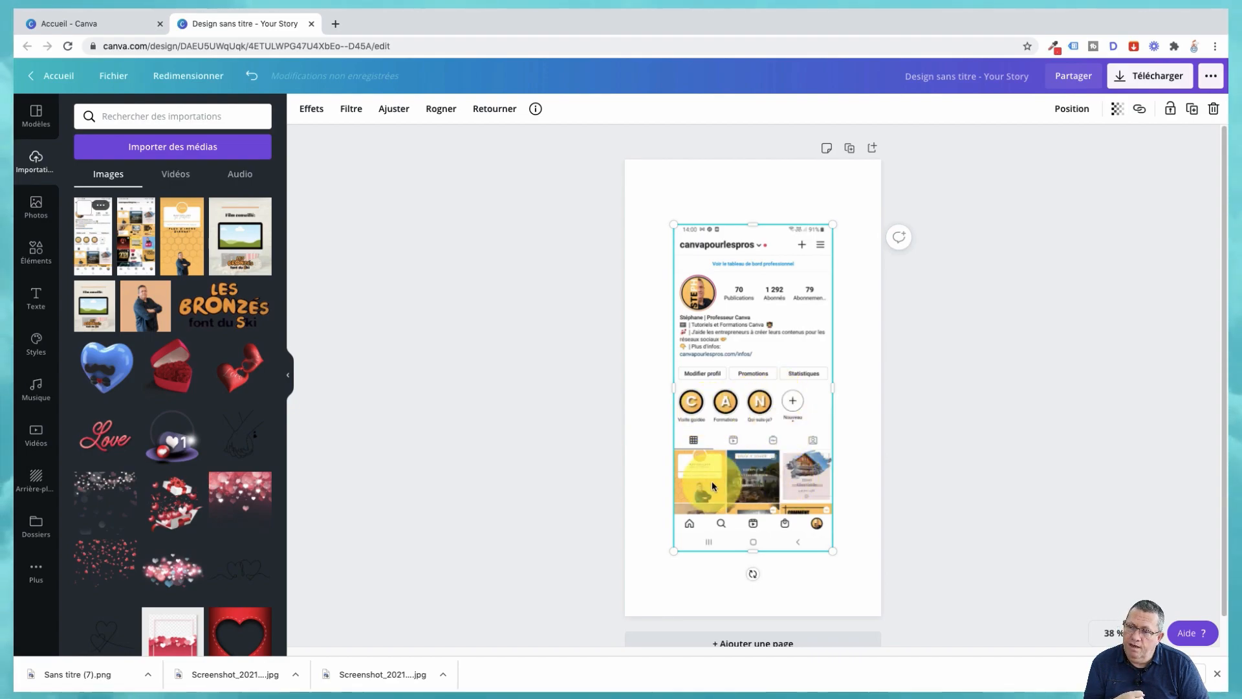
pyautogui.click(1212, 109)
pyautogui.click(139, 256)
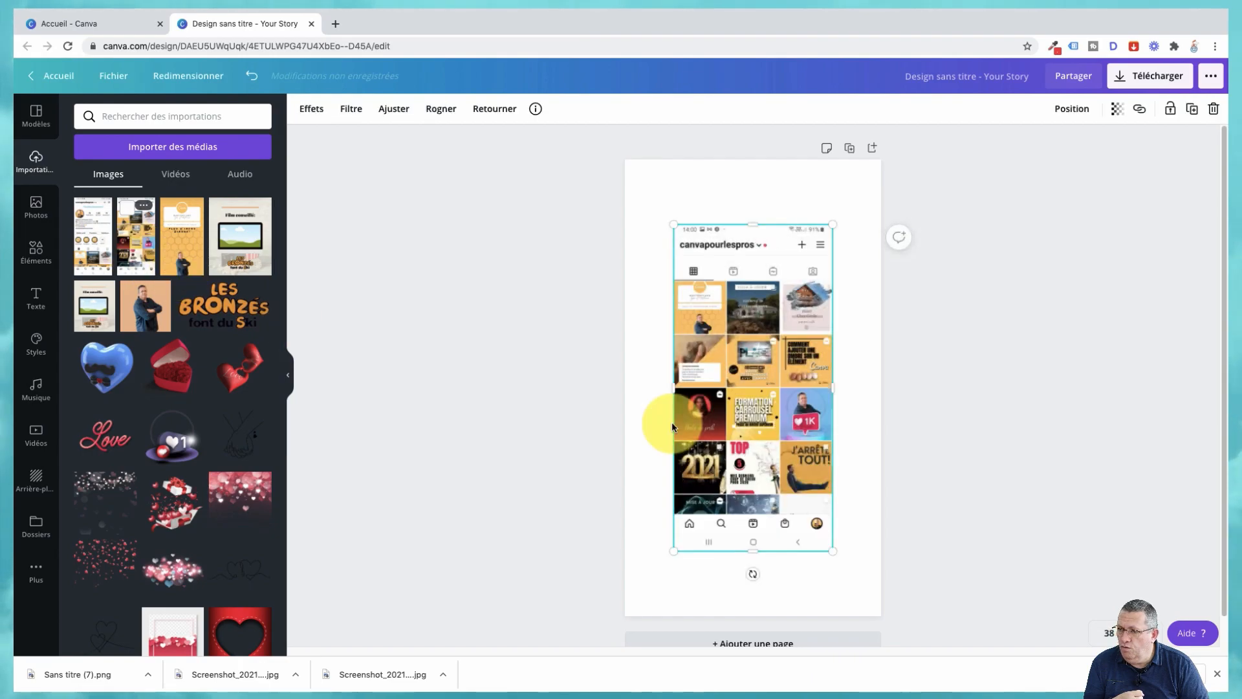
pyautogui.moveTo(674, 550); pyautogui.dragTo(643, 615)
pyautogui.moveTo(833, 225); pyautogui.dragTo(874, 202)
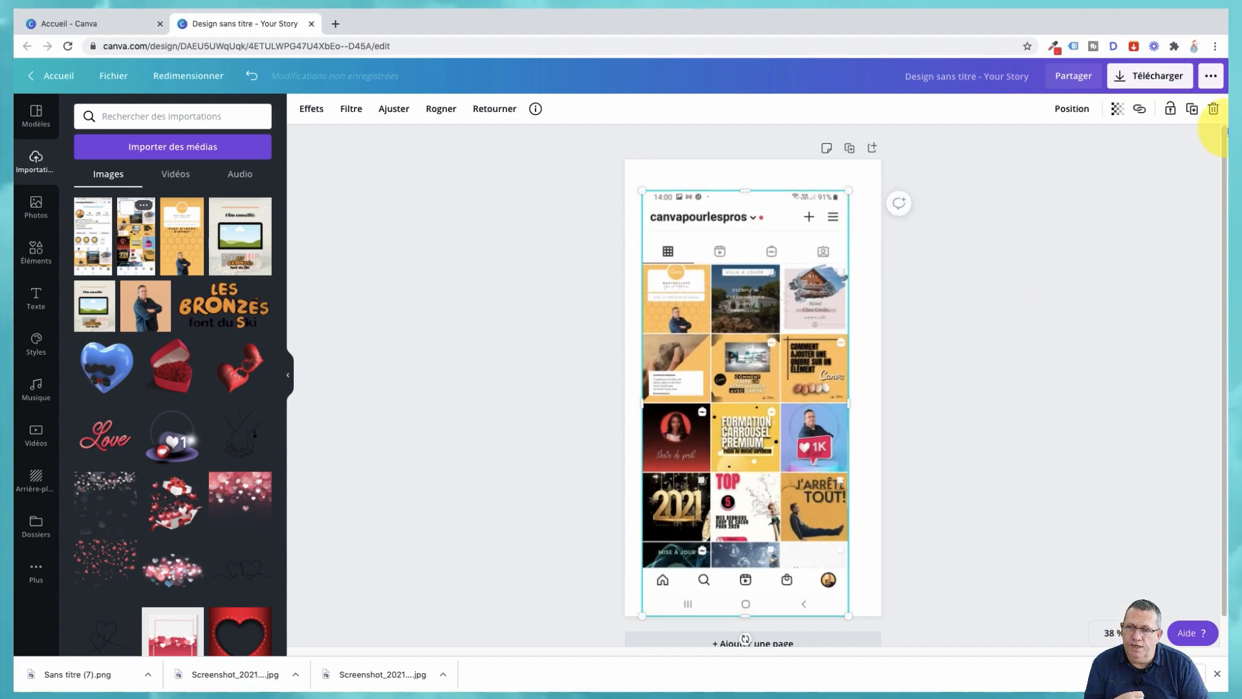
pyautogui.click(1215, 109)
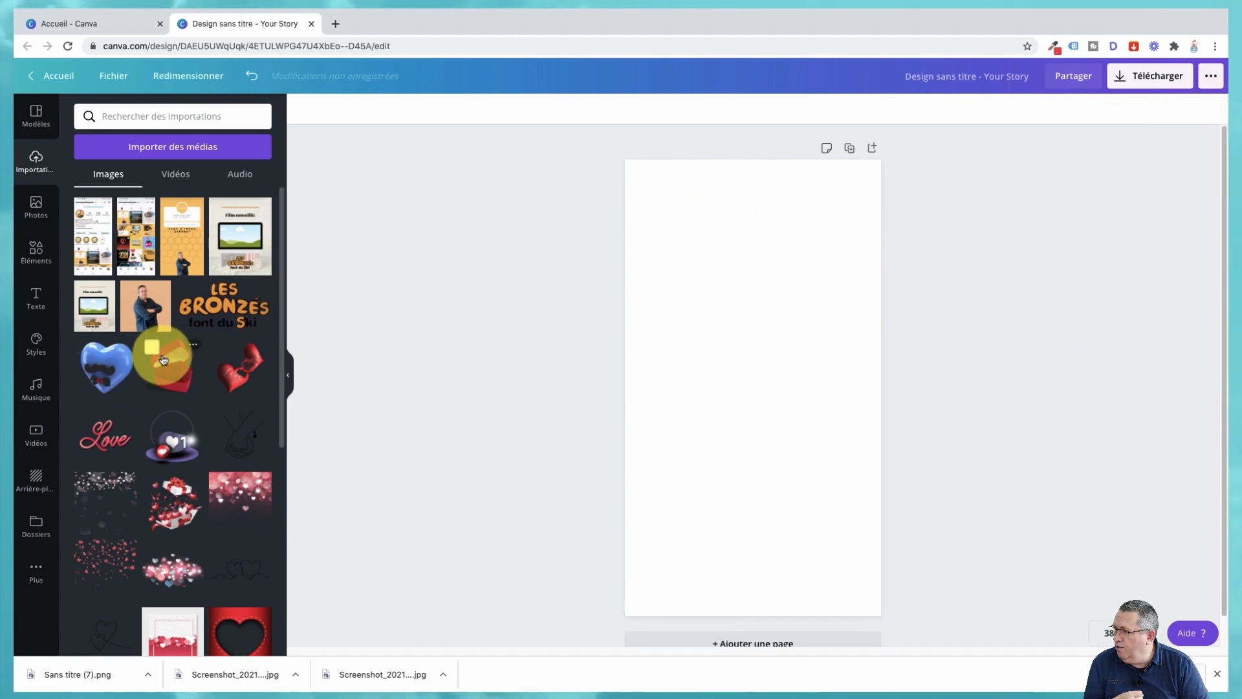
# Step: Add the smartphone frame from the Cadres collection and enlarge it to the full height of the story page
pyautogui.click(38, 252)
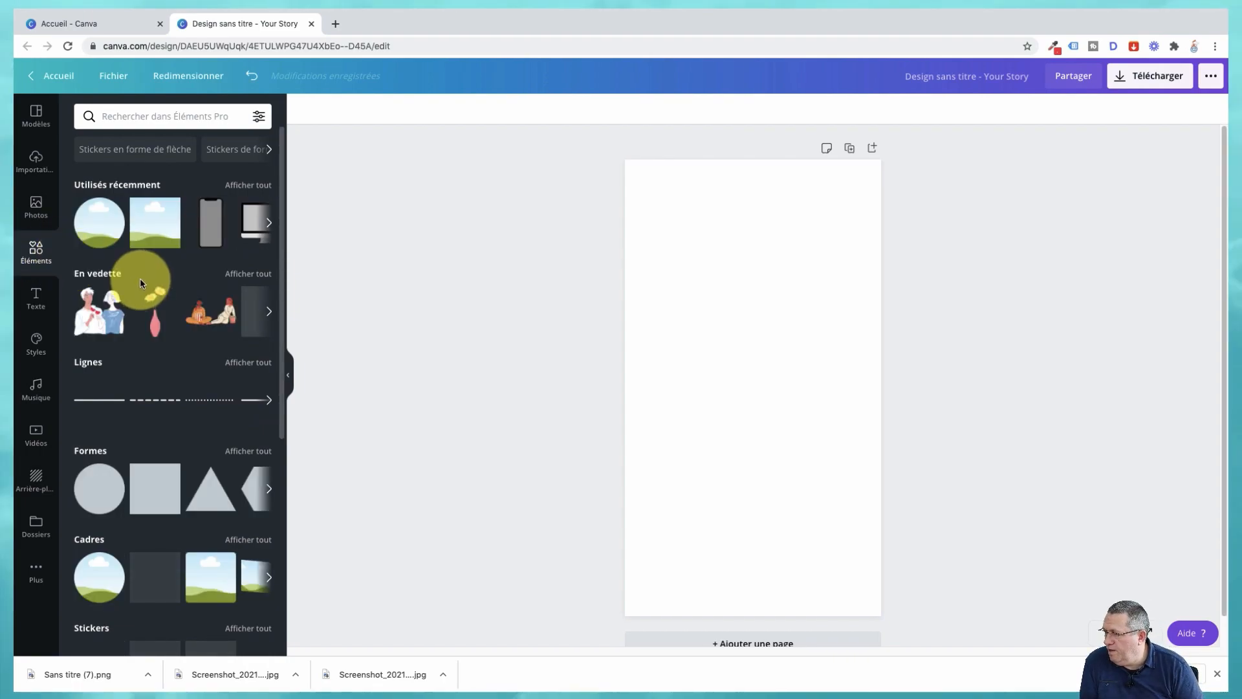
pyautogui.scroll(-1, 259, 549)
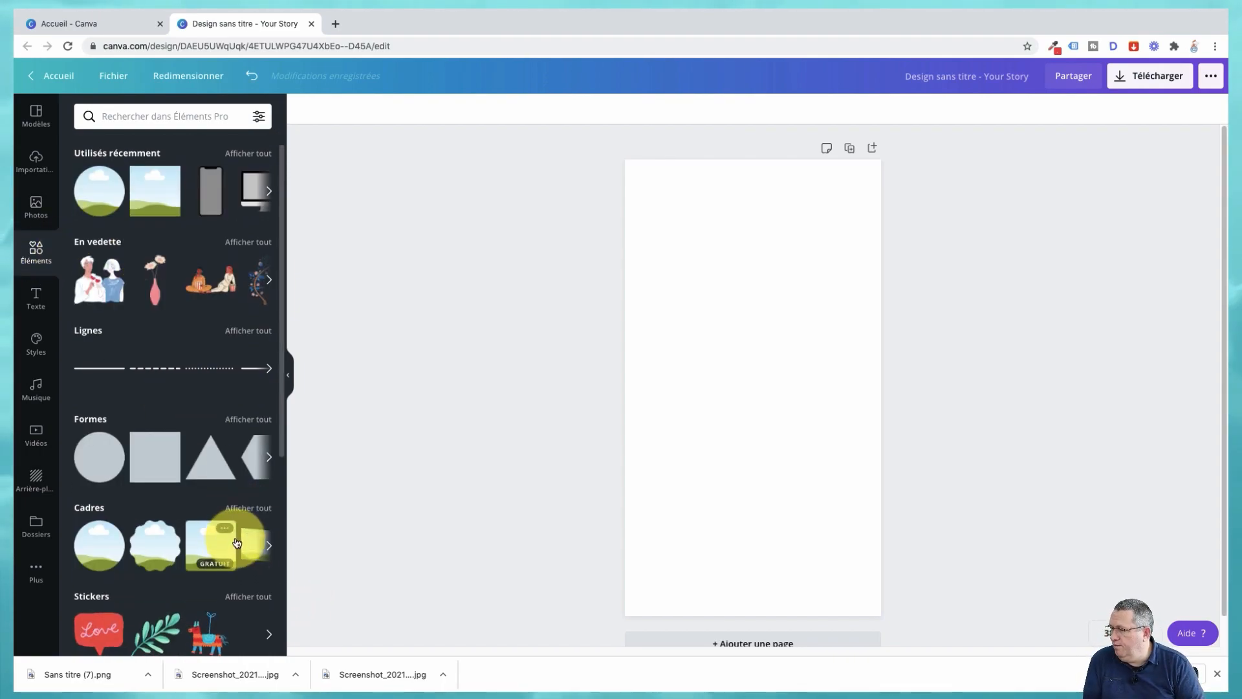
pyautogui.click(241, 504)
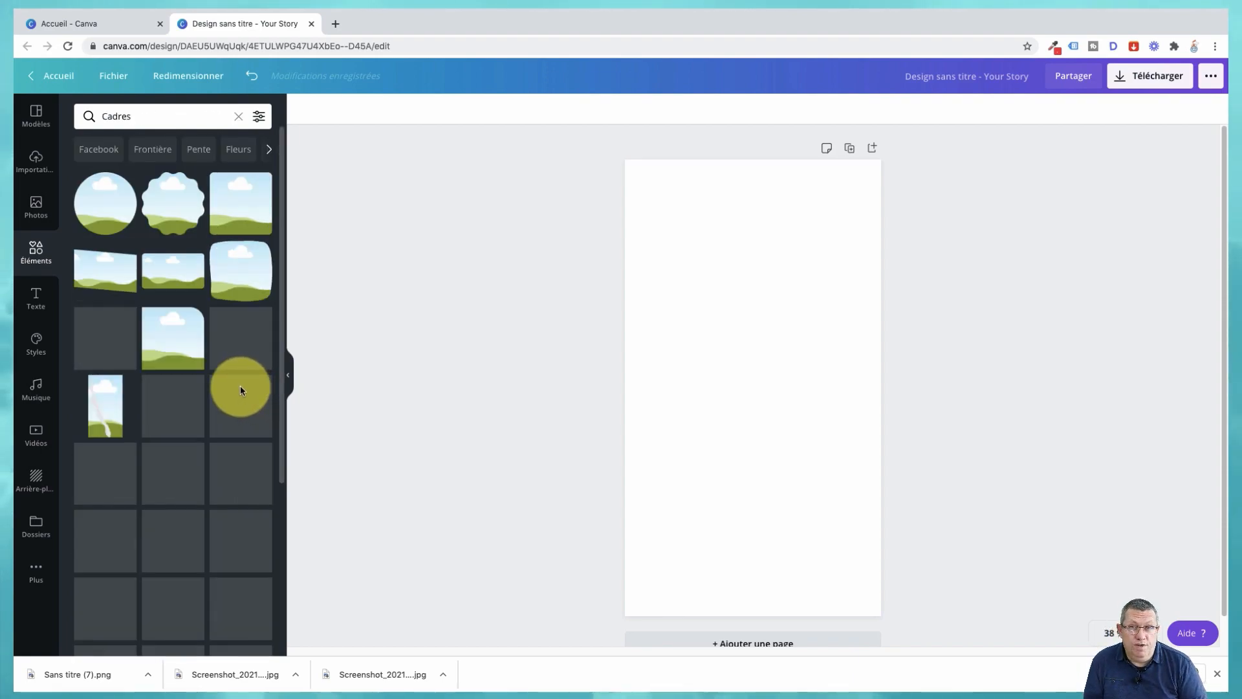
pyautogui.scroll(-4, 231, 385)
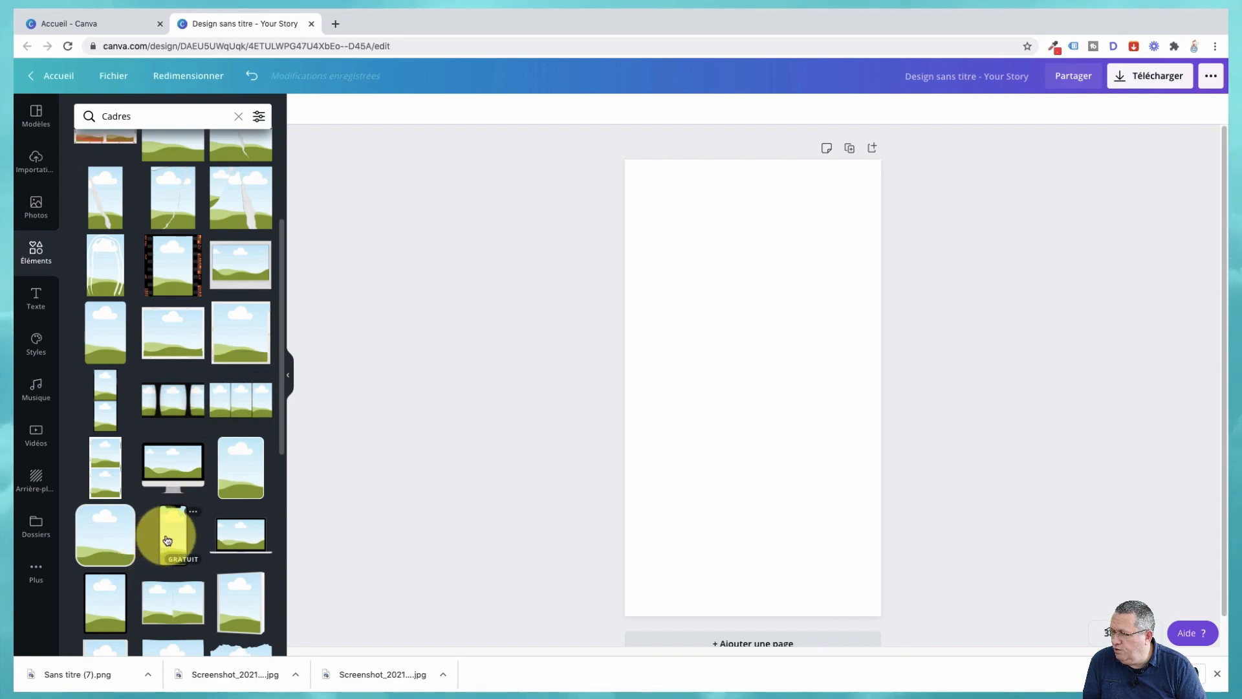
pyautogui.click(167, 541)
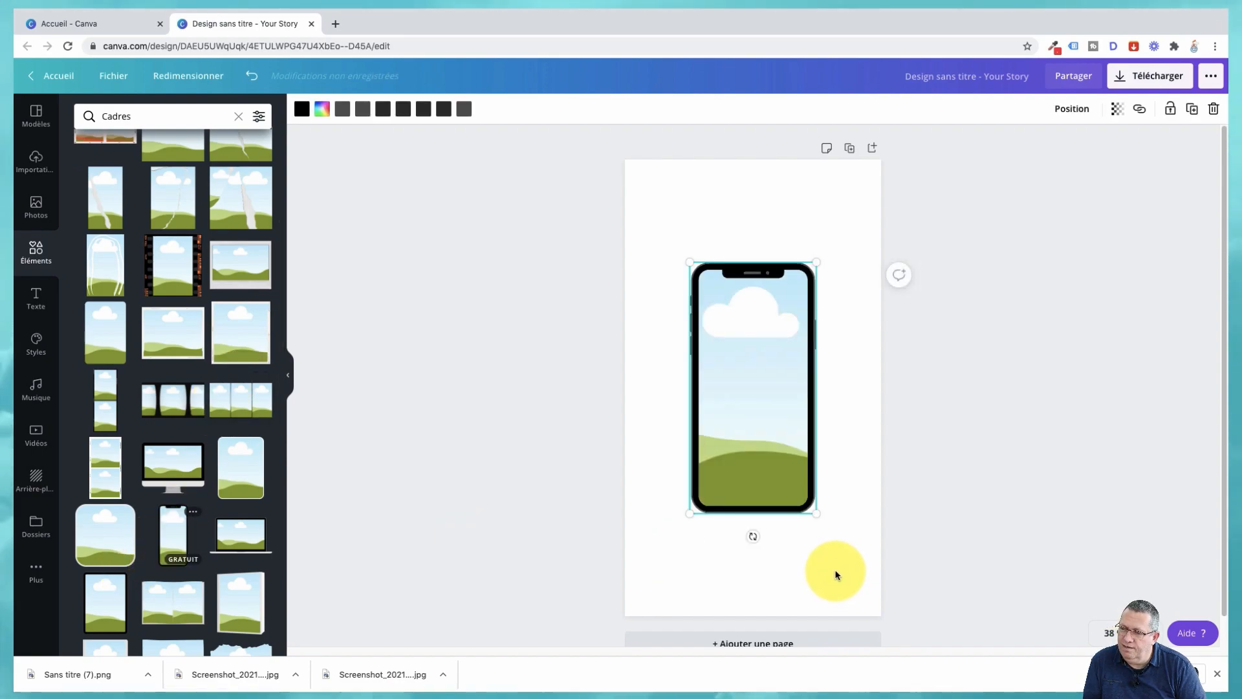
pyautogui.moveTo(687, 519); pyautogui.dragTo(649, 629)
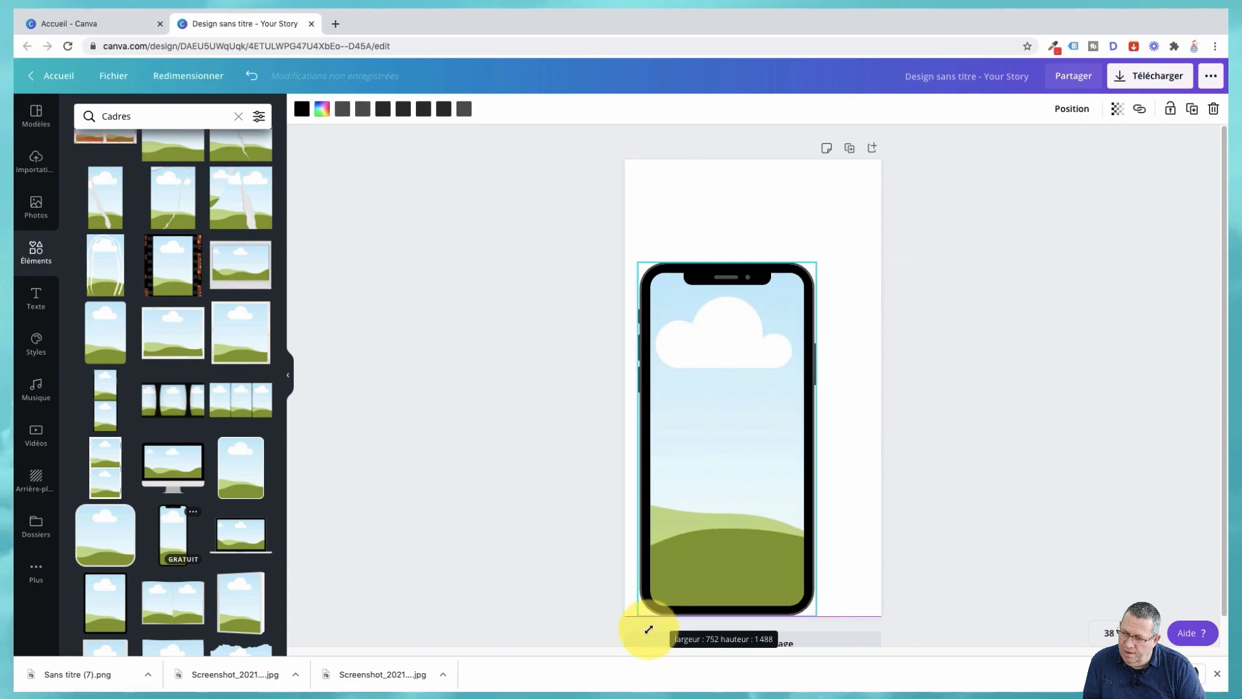
pyautogui.moveTo(829, 253); pyautogui.dragTo(913, 178)
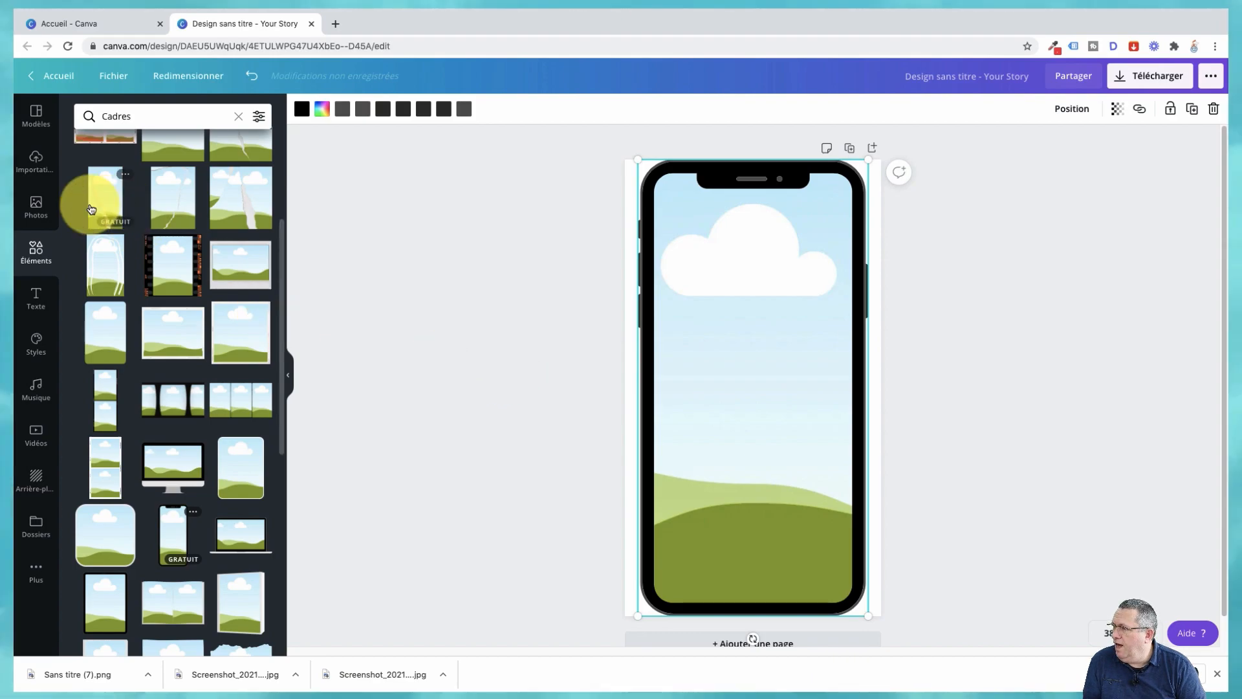
# Step: Fill the phone frame with the uploaded screenshot of the Instagram profile's upper part
pyautogui.click(36, 160)
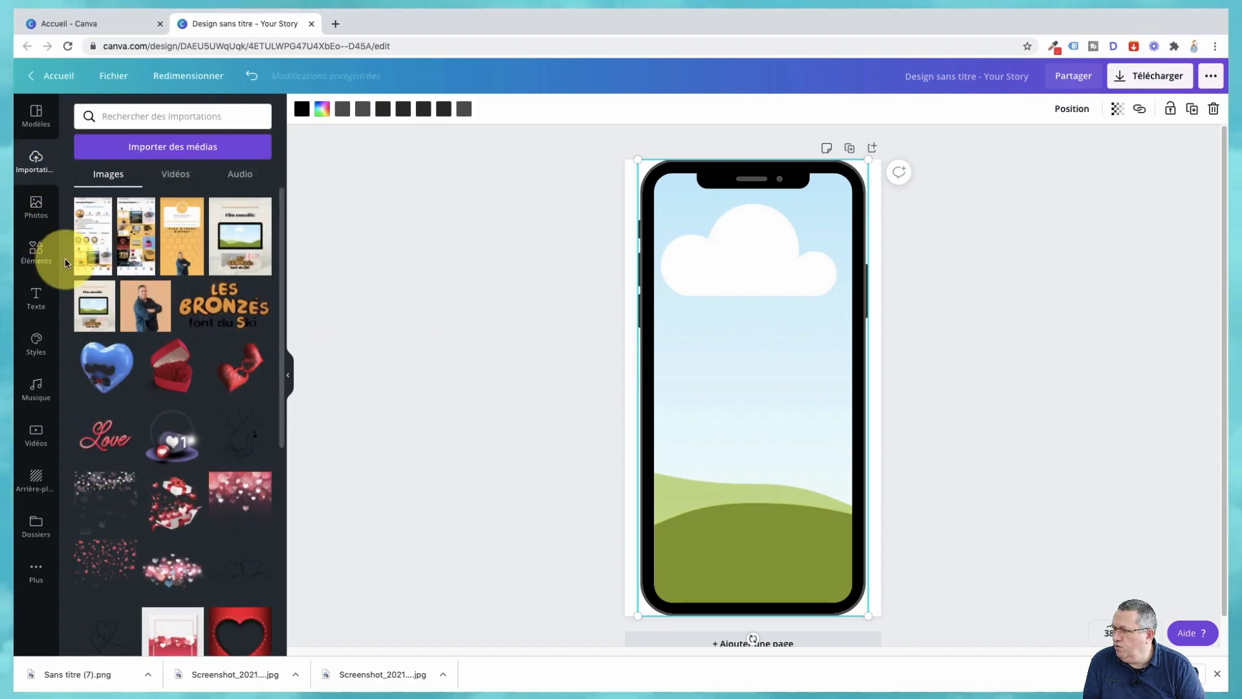
pyautogui.moveTo(88, 251); pyautogui.dragTo(699, 316)
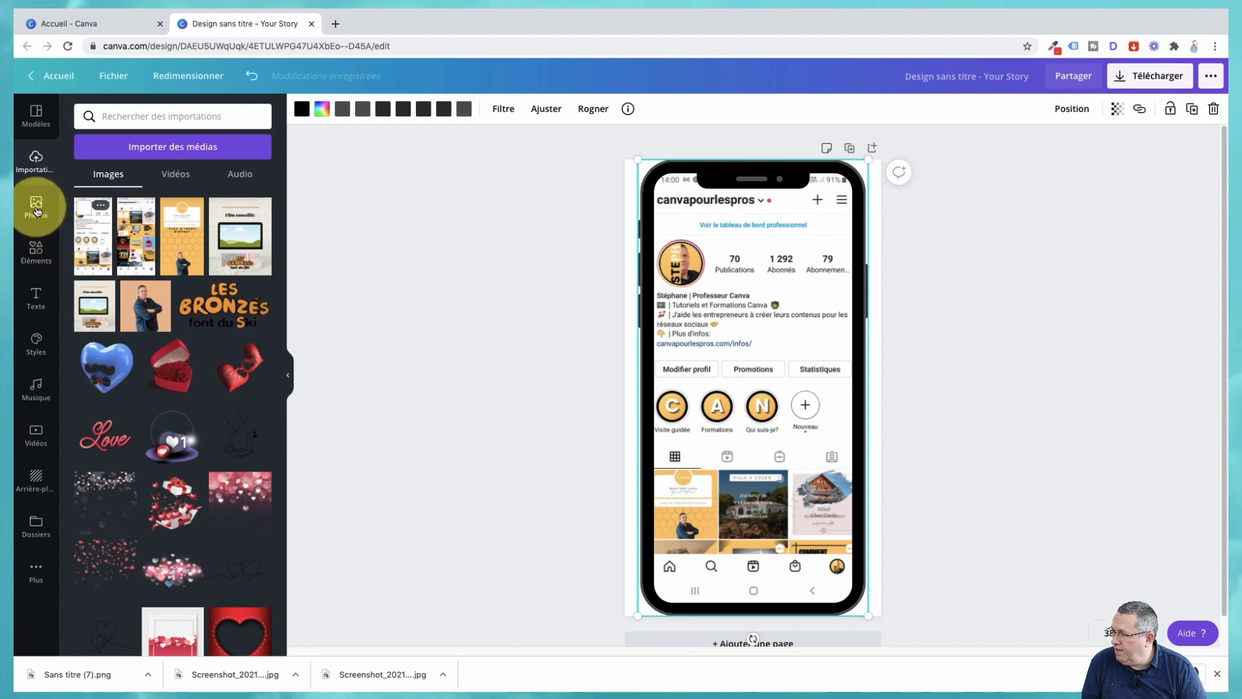
# Step: Add a circular frame from the Cadres collection, shrink it and place it over the profile photo in the phone mockup
pyautogui.click(35, 259)
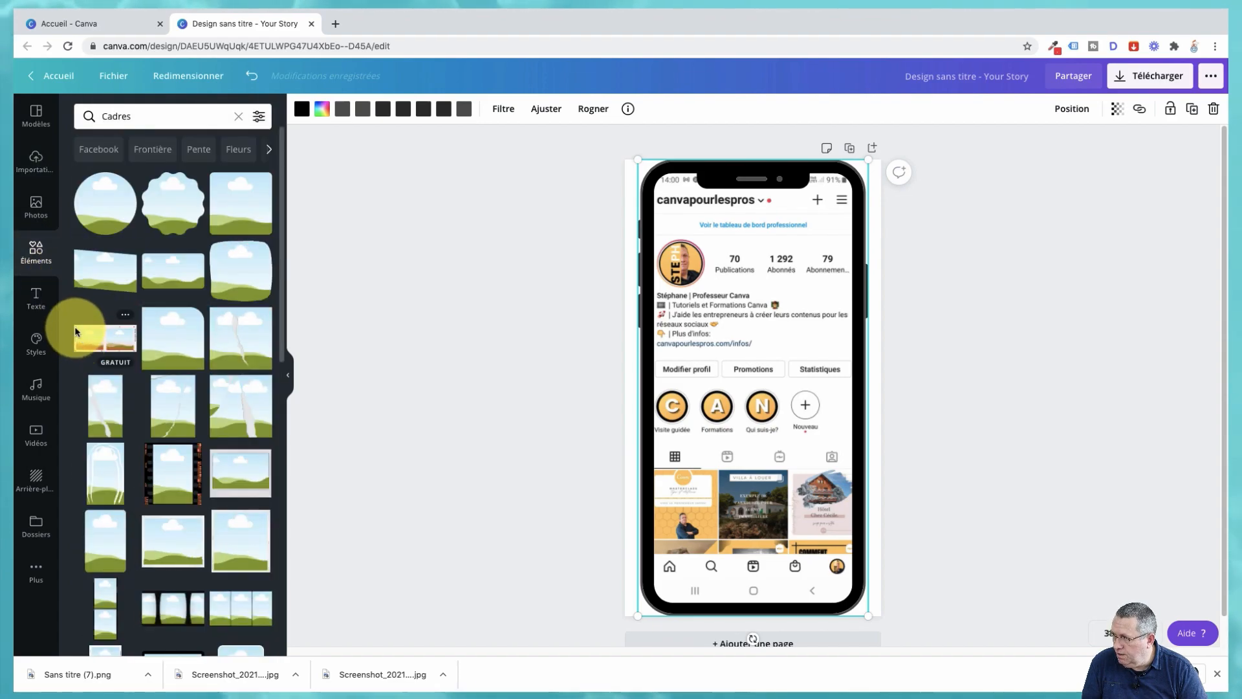
pyautogui.click(239, 118)
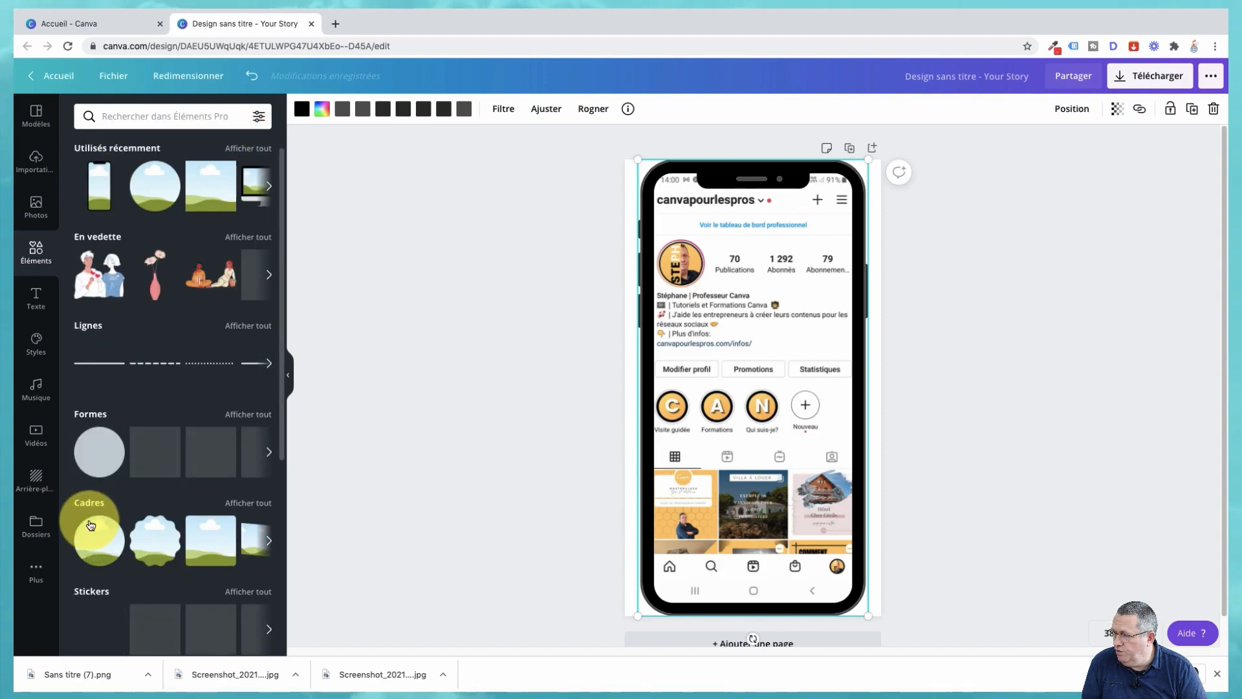
pyautogui.click(245, 507)
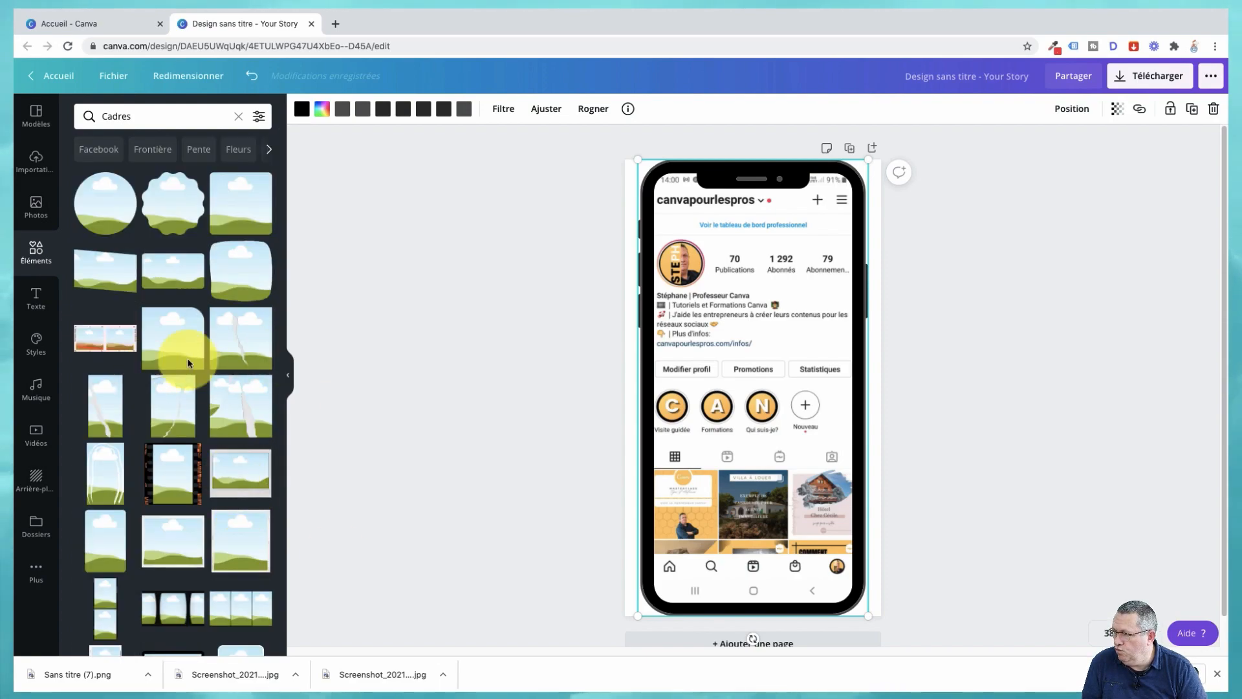
pyautogui.click(94, 209)
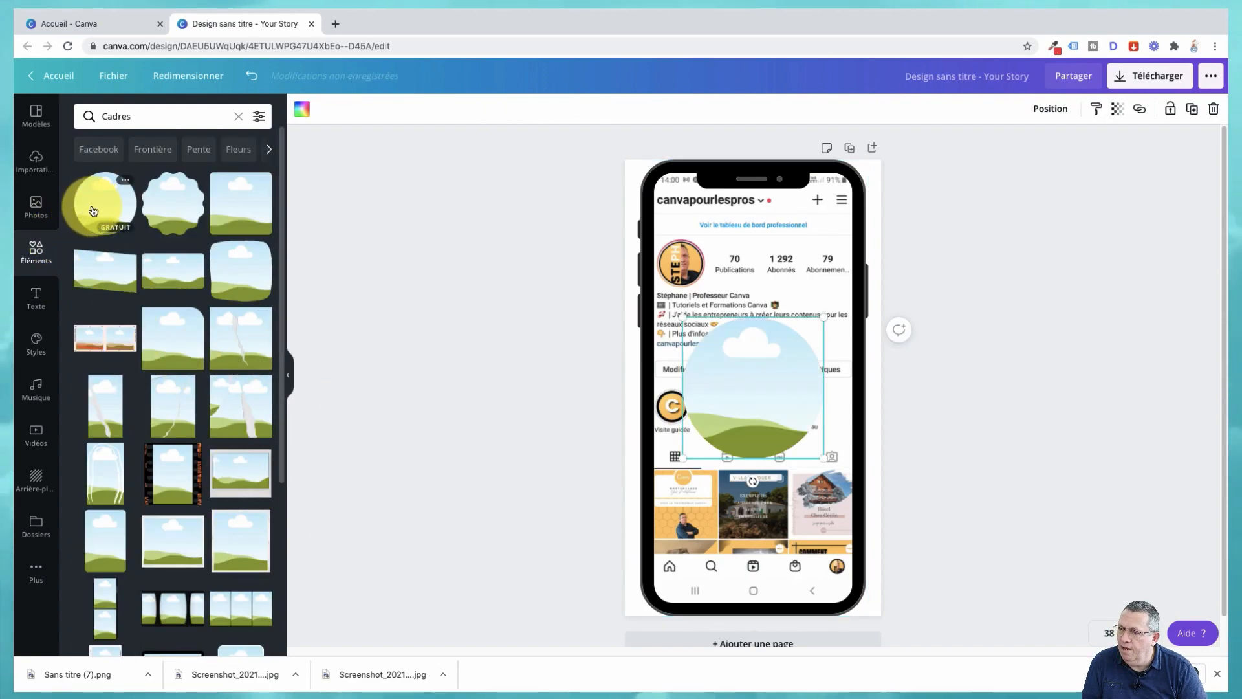
pyautogui.moveTo(823, 315); pyautogui.dragTo(685, 271)
# Step: Zoom to 75 % and fine-tune the circular frame's size and position so it covers the profile photo inside its ring
pyautogui.click(1107, 631)
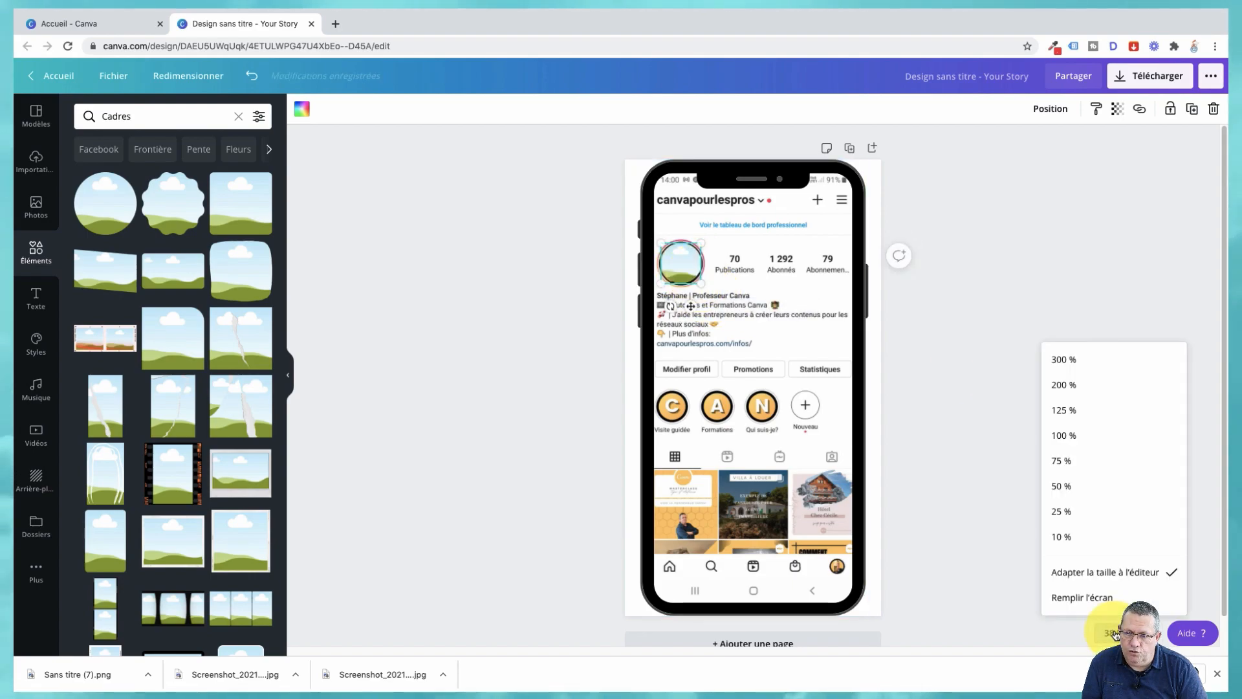
pyautogui.click(1078, 460)
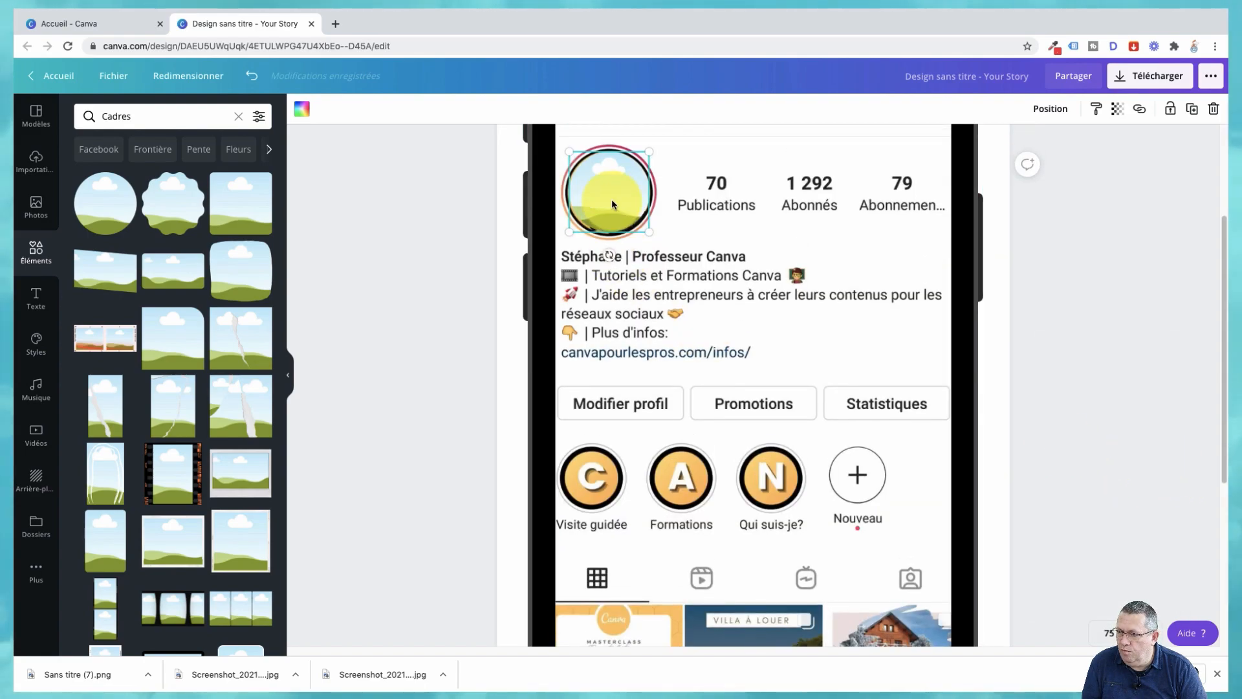
pyautogui.moveTo(570, 234); pyautogui.dragTo(570, 235)
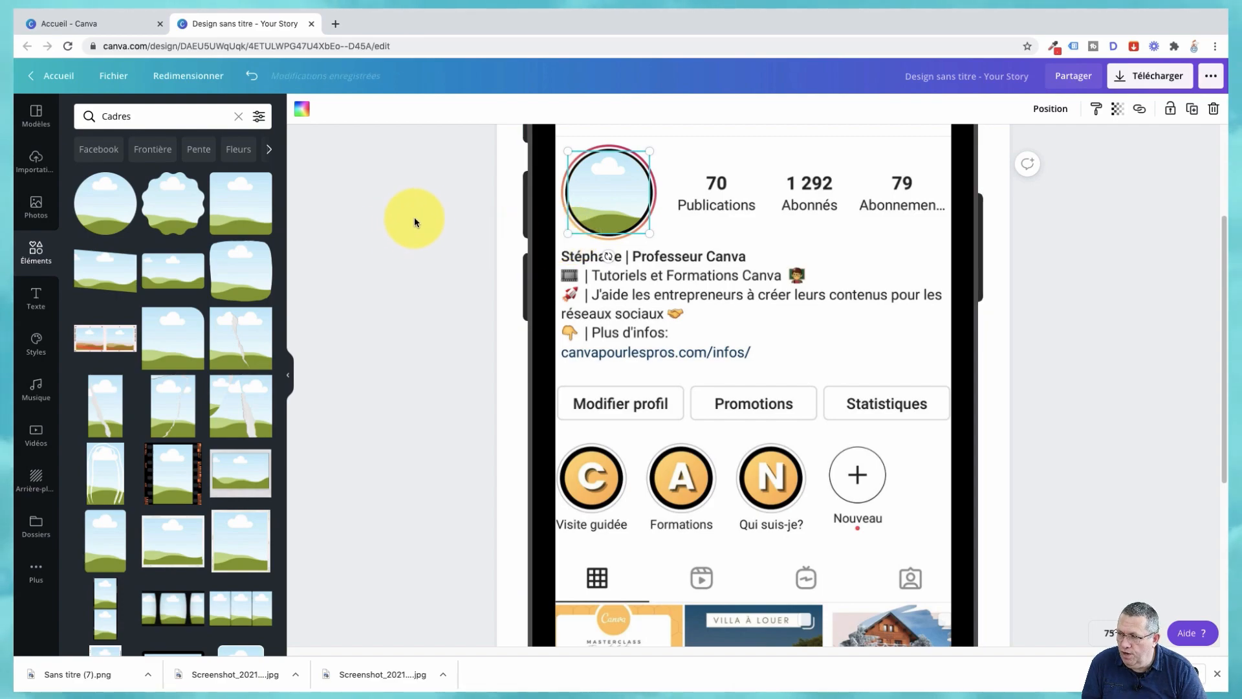
pyautogui.press('Down')
pyautogui.press('Down')
pyautogui.press('Down')
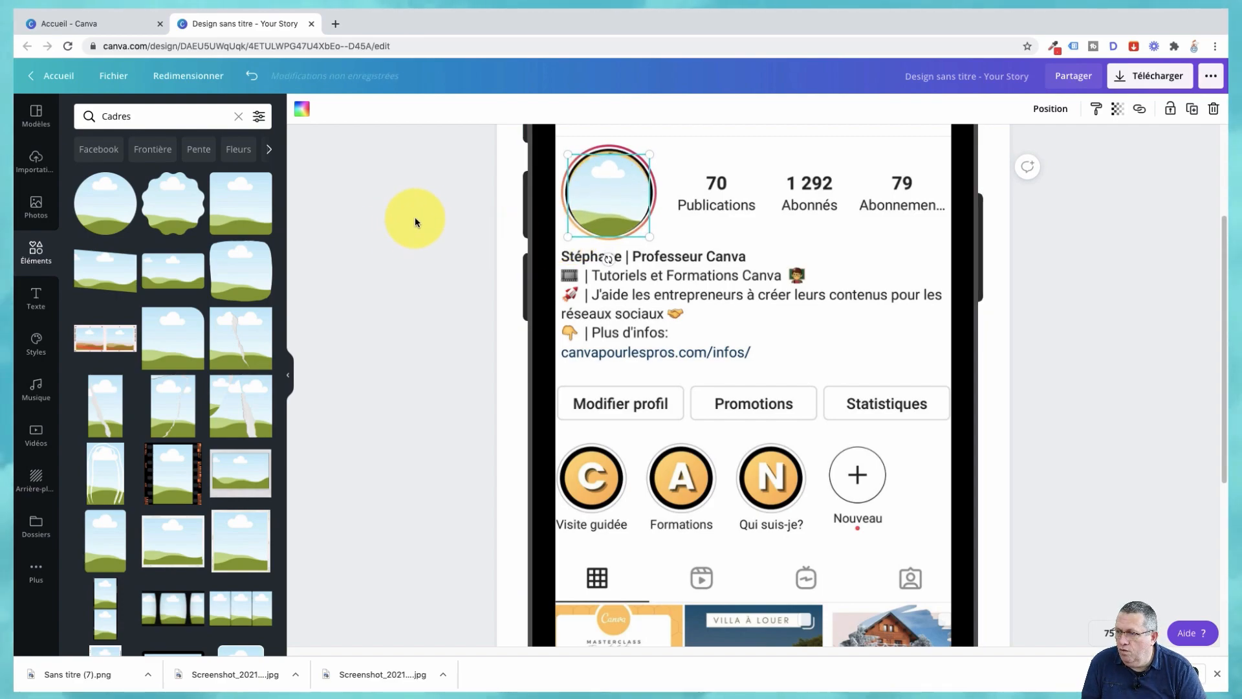
pyautogui.press('Up')
pyautogui.press('Up')
pyautogui.press('Up')
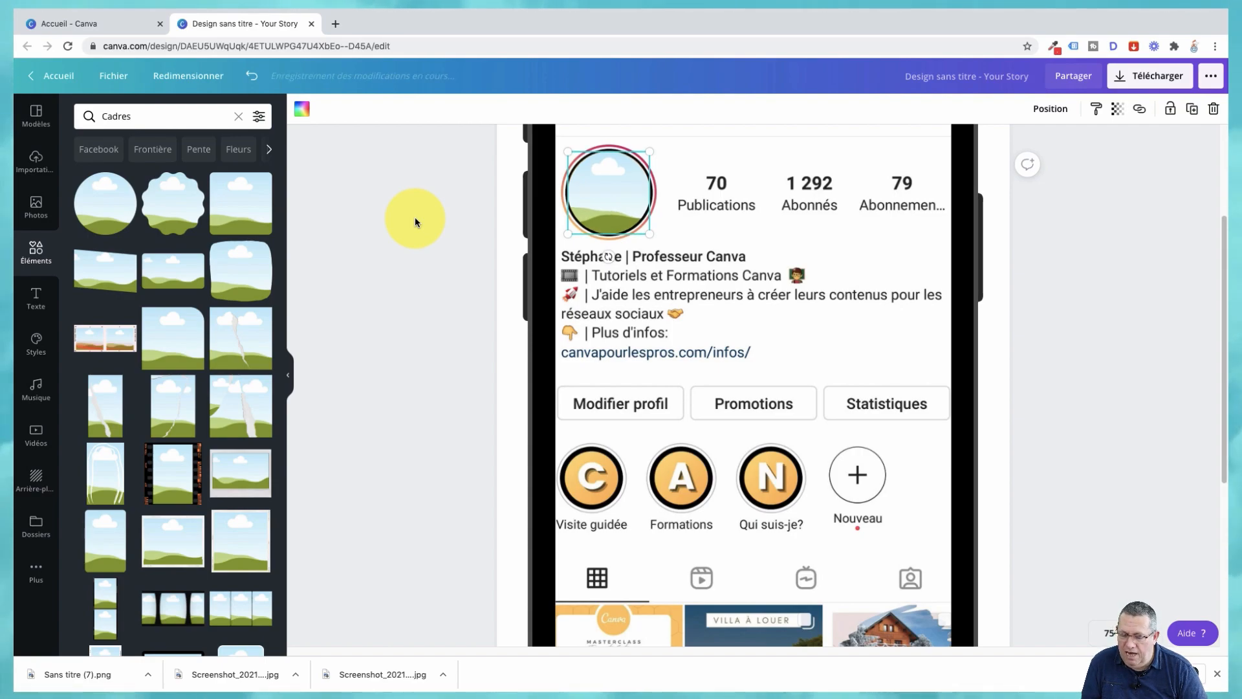
pyautogui.click(1132, 276)
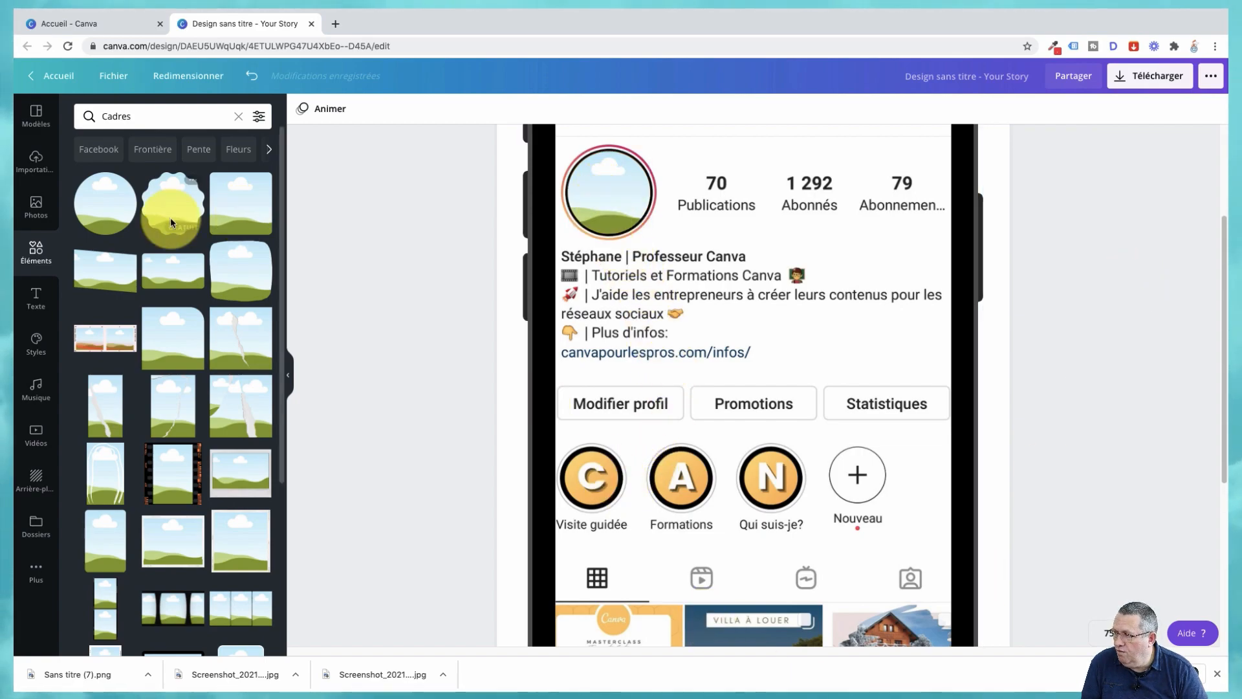
# Step: Add another circular frame and fit it over the "C" cover of the Visite guidée highlight
pyautogui.click(101, 217)
pyautogui.moveTo(893, 300); pyautogui.dragTo(590, 469)
pyautogui.moveTo(621, 507); pyautogui.dragTo(617, 504)
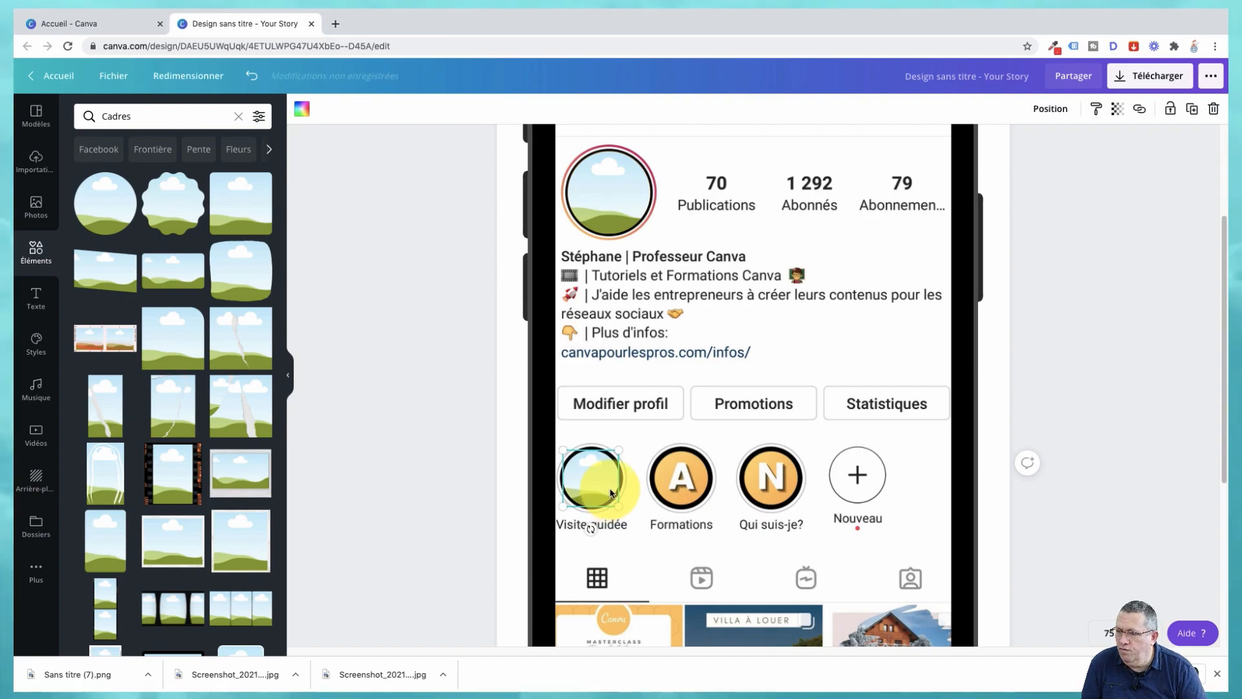
# Step: Duplicate the small circular frame and align the copy over the "A" cover of the Formations highlight
pyautogui.click(1192, 112)
pyautogui.moveTo(620, 492); pyautogui.dragTo(681, 483)
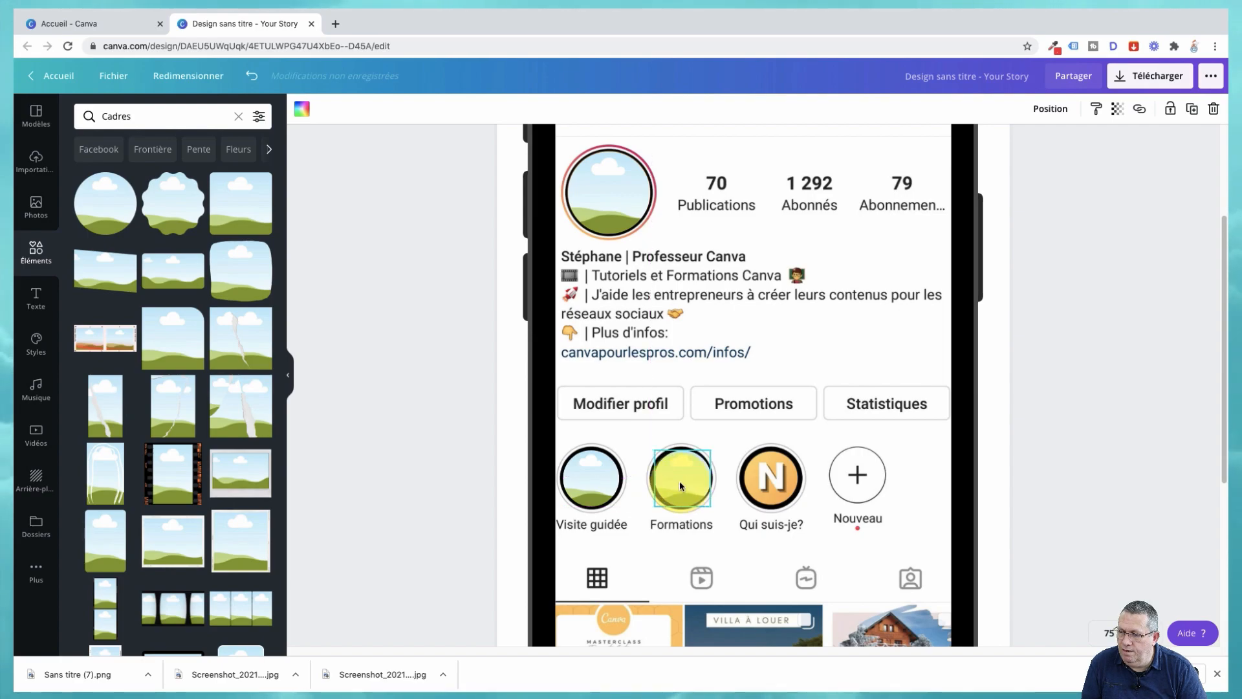
pyautogui.press('Left')
pyautogui.press('Left')
pyautogui.press('Left')
pyautogui.press('Left')
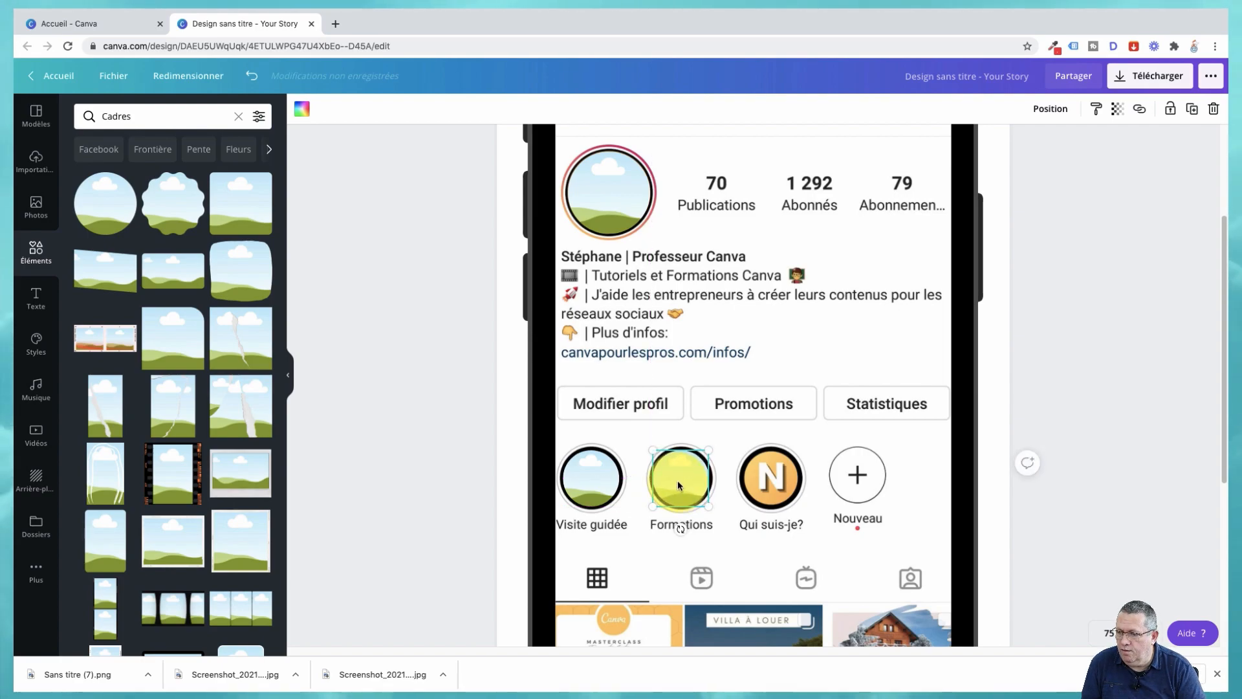
# Step: Duplicate the circular frame again and place the copy over the "N" cover of the Qui suis-je? highlight
pyautogui.click(1192, 110)
pyautogui.moveTo(680, 482); pyautogui.dragTo(772, 487)
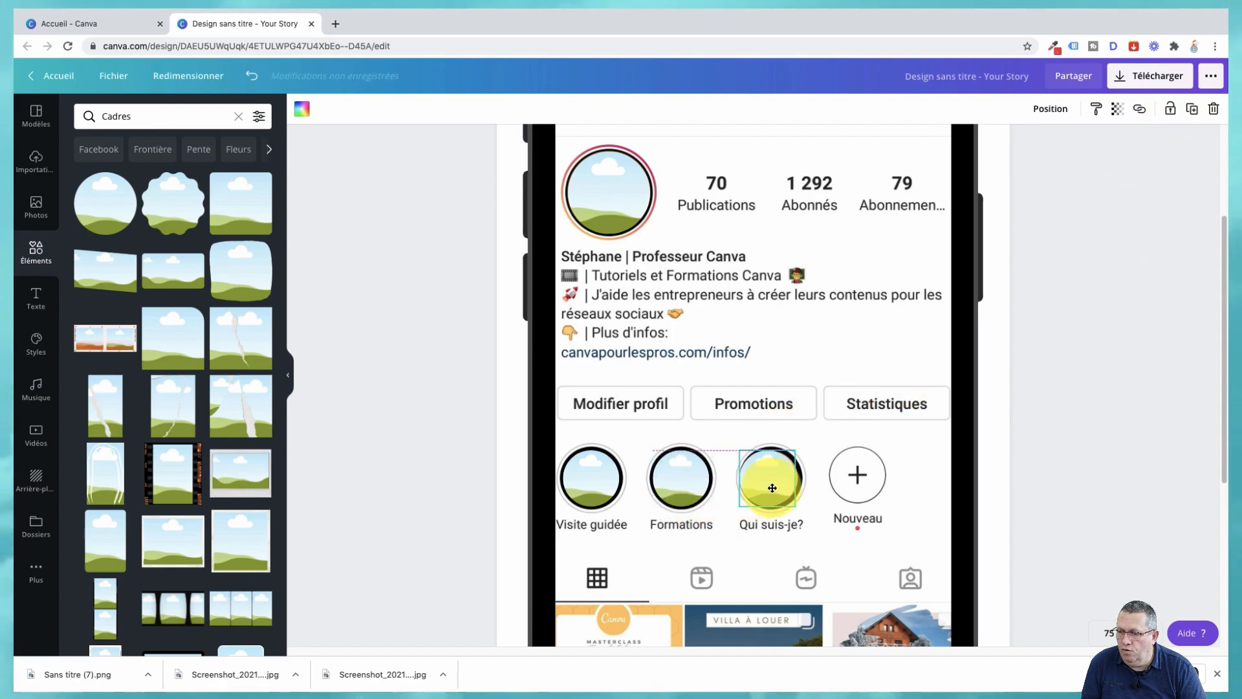
# Step: Nudge the third circular frame right until it is centred over the cover of the Qui suis-je? highlight
pyautogui.press('Right')
pyautogui.press('Right')
pyautogui.press('Right')
pyautogui.press('Right')
pyautogui.press('Right')
pyautogui.press('Right')
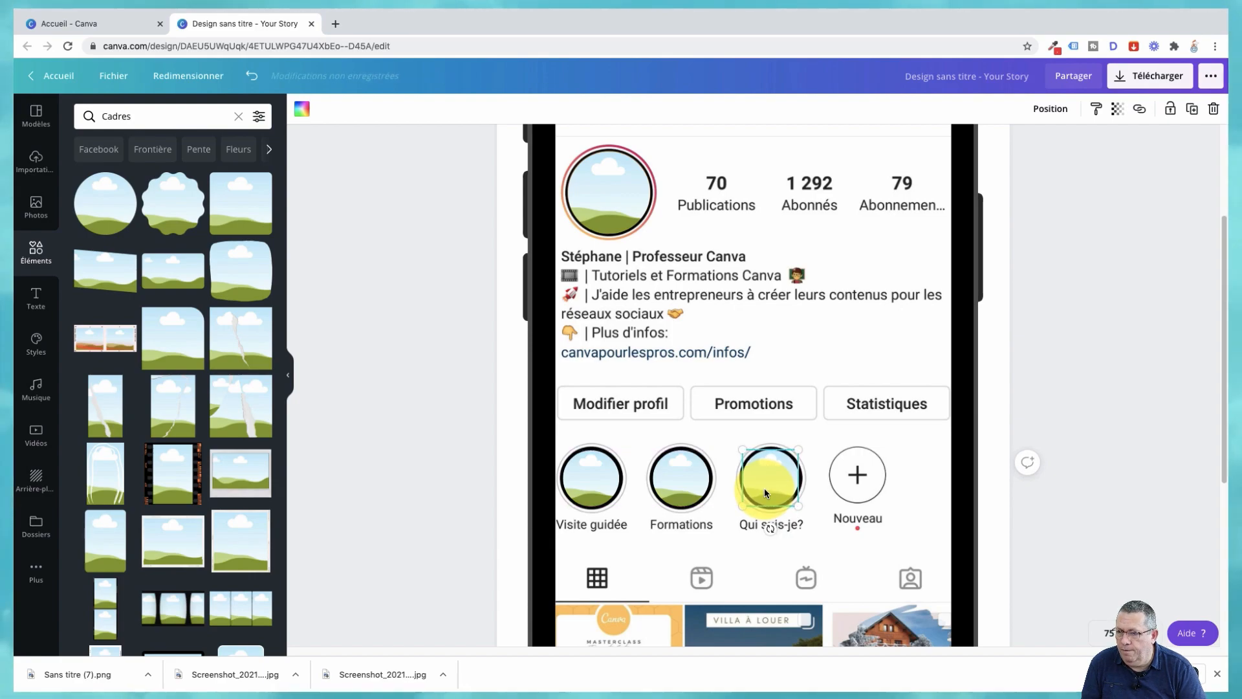
pyautogui.click(1121, 386)
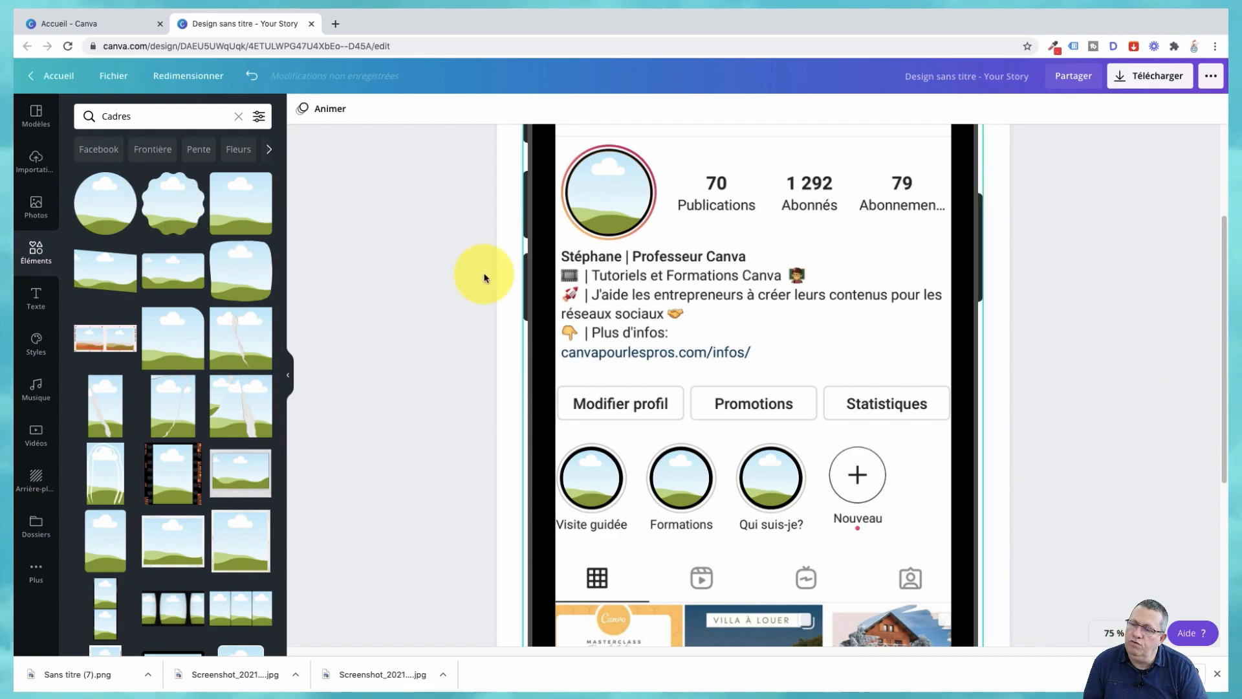
# Step: Find a plain square frame among the Cadres results and add it to the design
pyautogui.scroll(-5, 1211, 362)
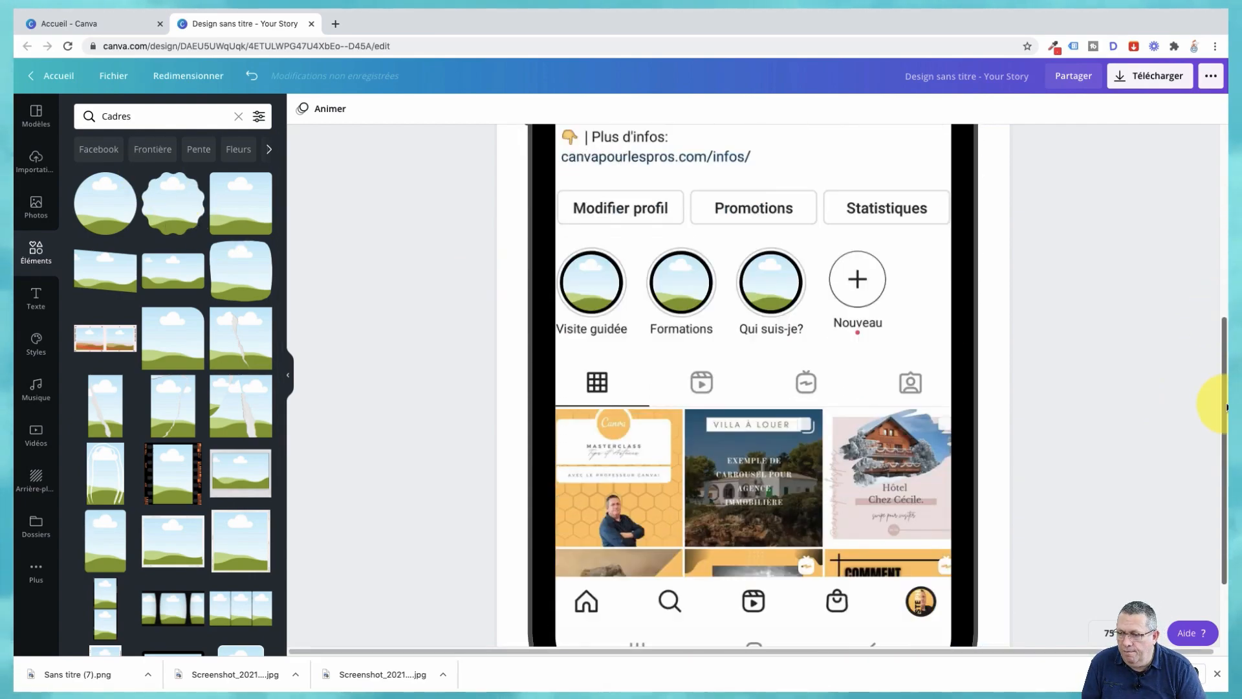
pyautogui.click(1110, 632)
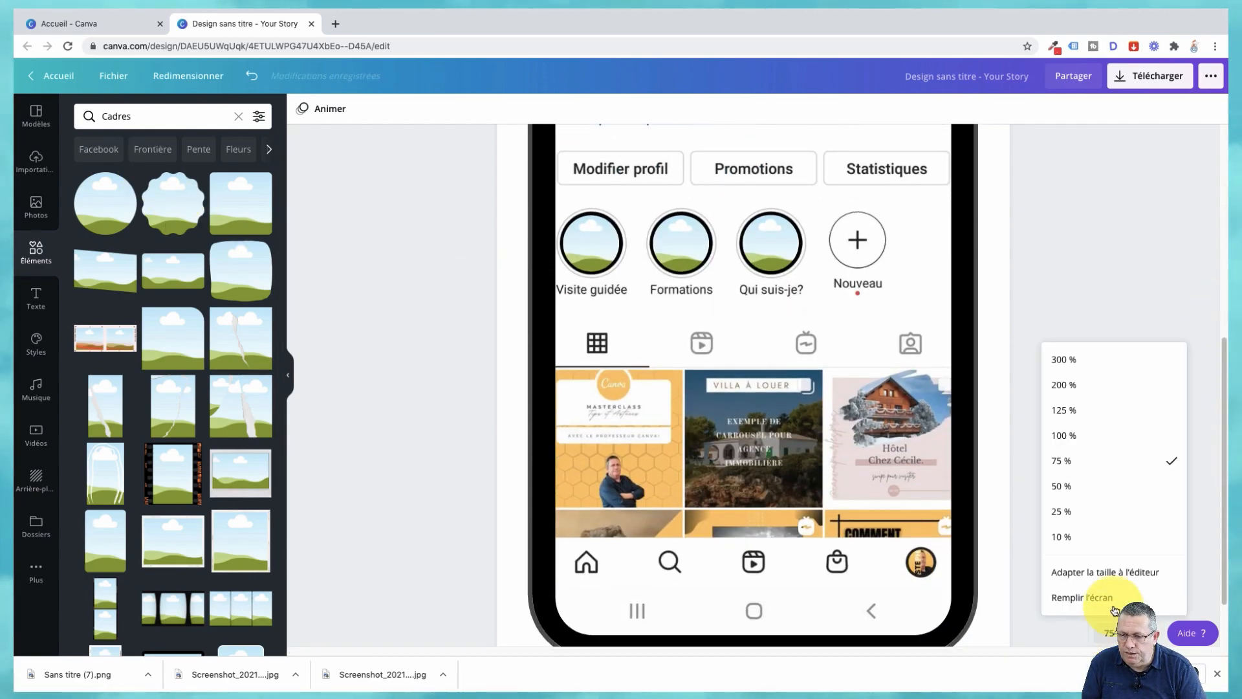
pyautogui.click(1089, 491)
pyautogui.scroll(2, 1057, 465)
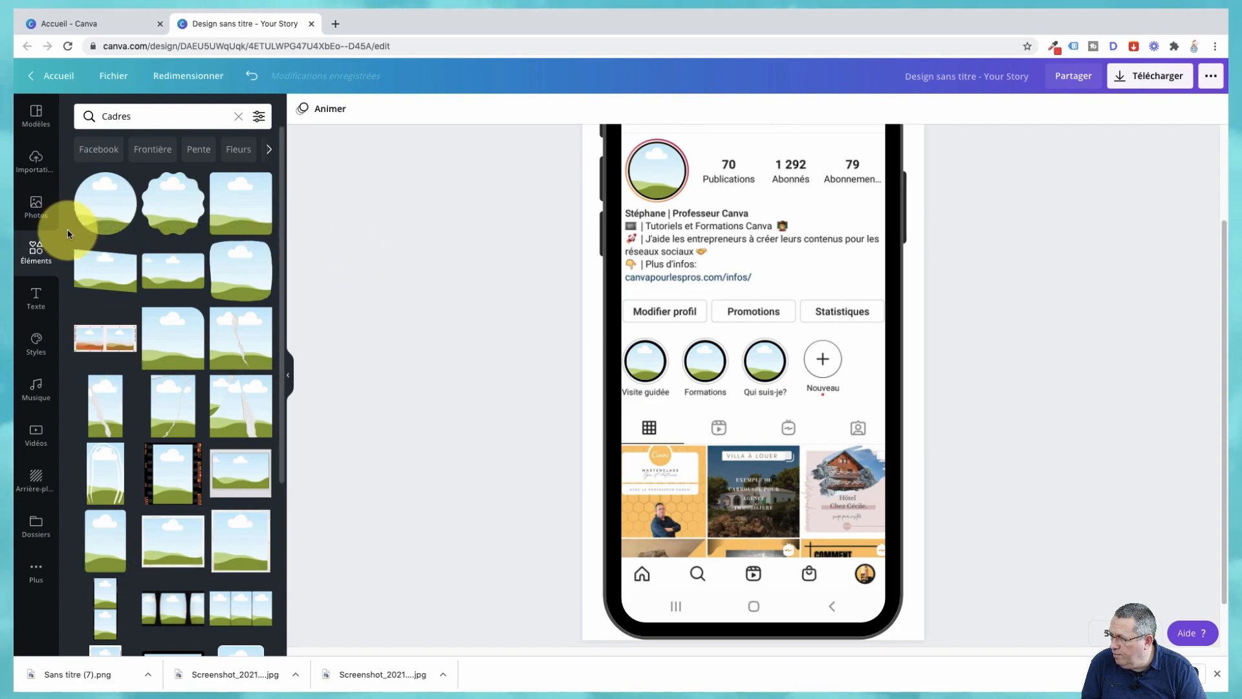
pyautogui.scroll(-3, 241, 433)
pyautogui.scroll(-4, 243, 437)
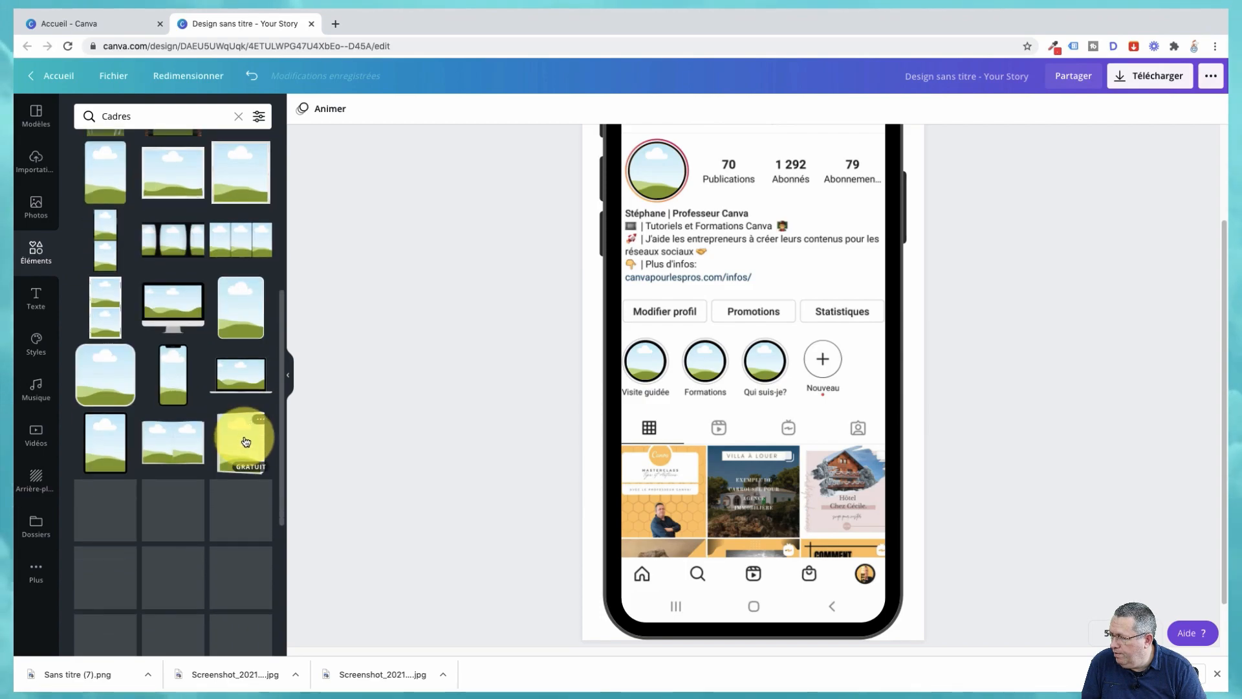
pyautogui.scroll(-3, 244, 441)
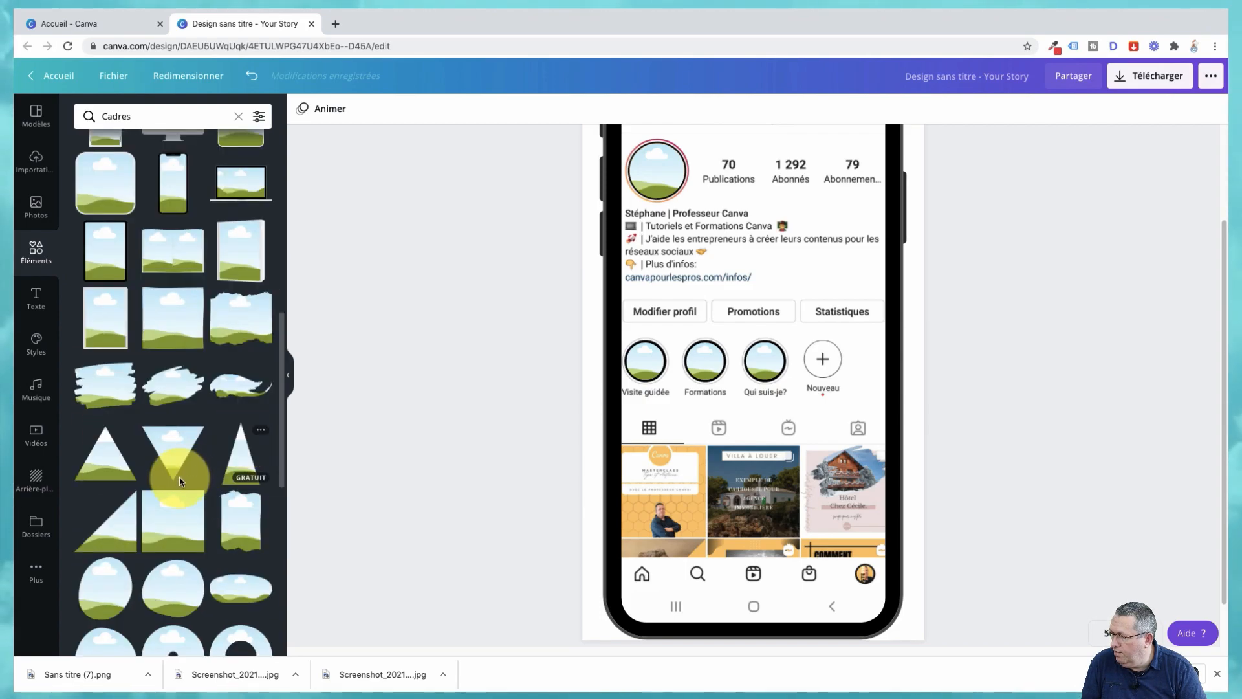
pyautogui.click(172, 521)
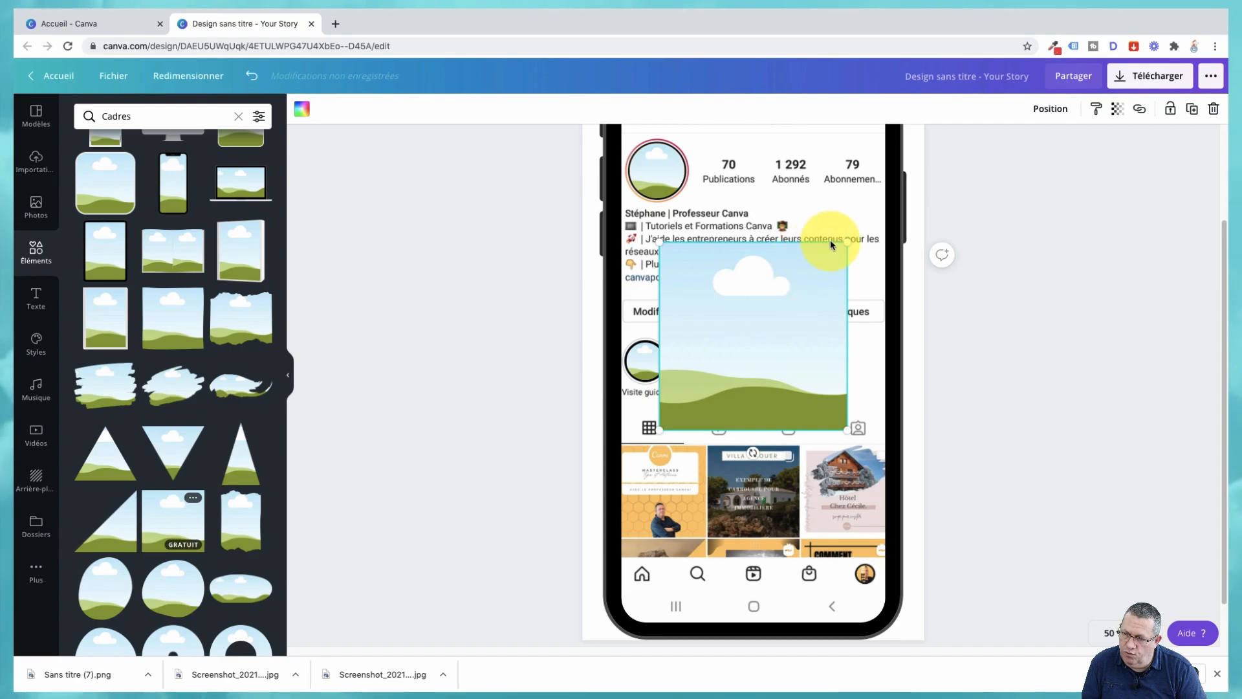
# Step: Shrink the square frame and fit it over the middle "Villa à louer" post of the feed
pyautogui.moveTo(846, 243); pyautogui.dragTo(775, 322)
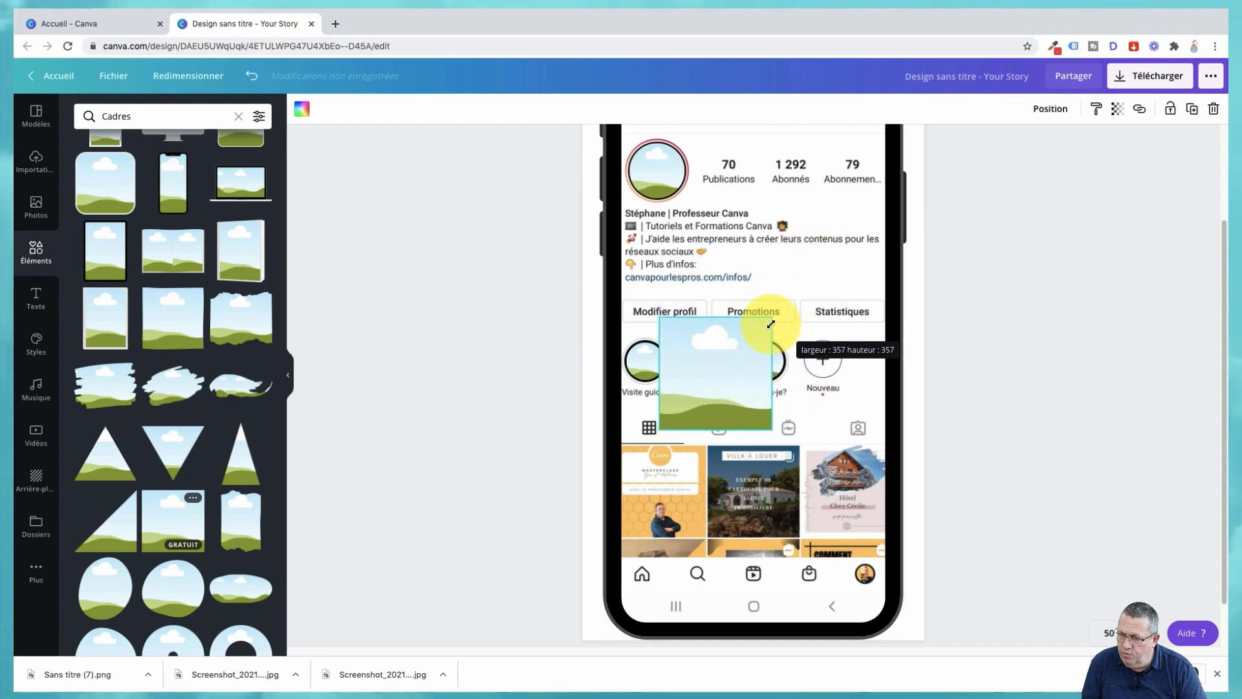
pyautogui.moveTo(716, 413); pyautogui.dragTo(740, 503)
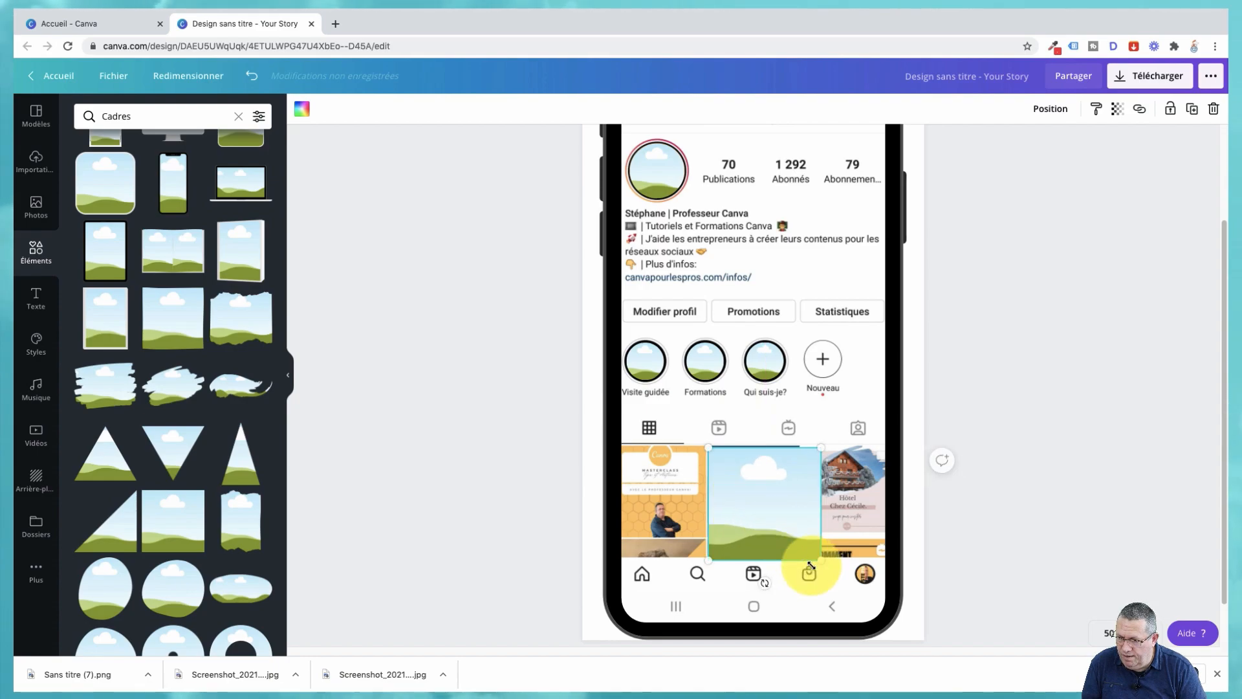
pyautogui.moveTo(810, 565); pyautogui.dragTo(798, 534)
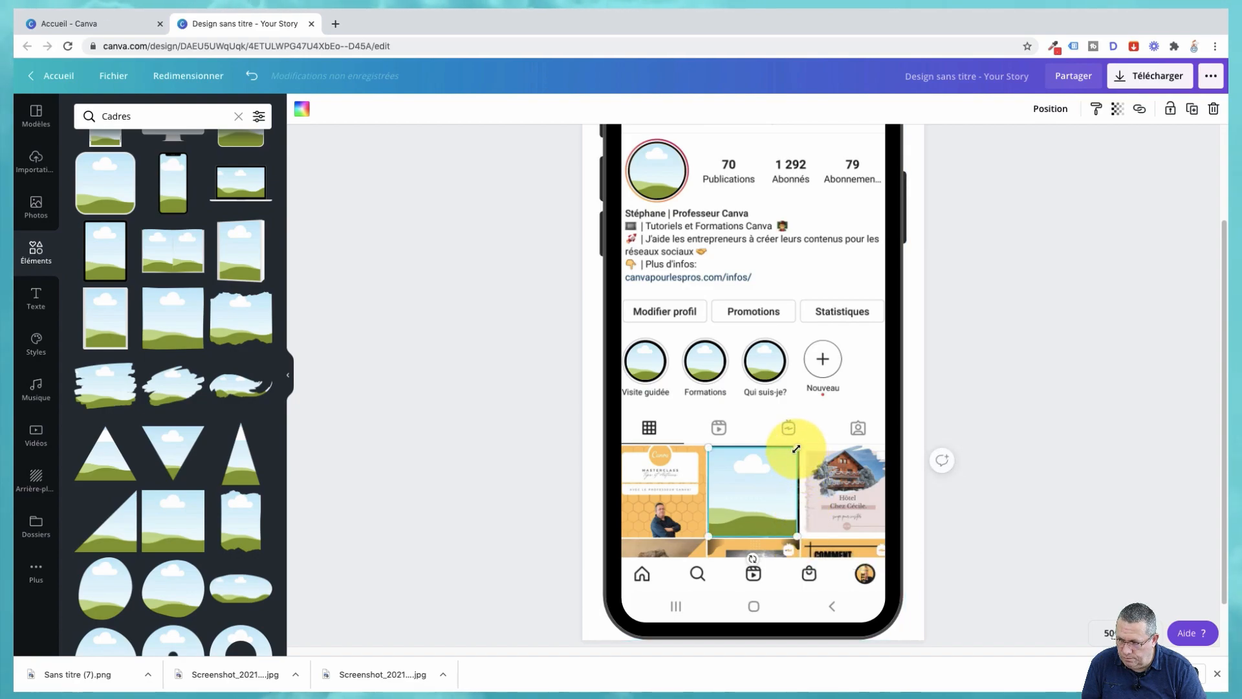
pyautogui.moveTo(797, 448); pyautogui.dragTo(798, 447)
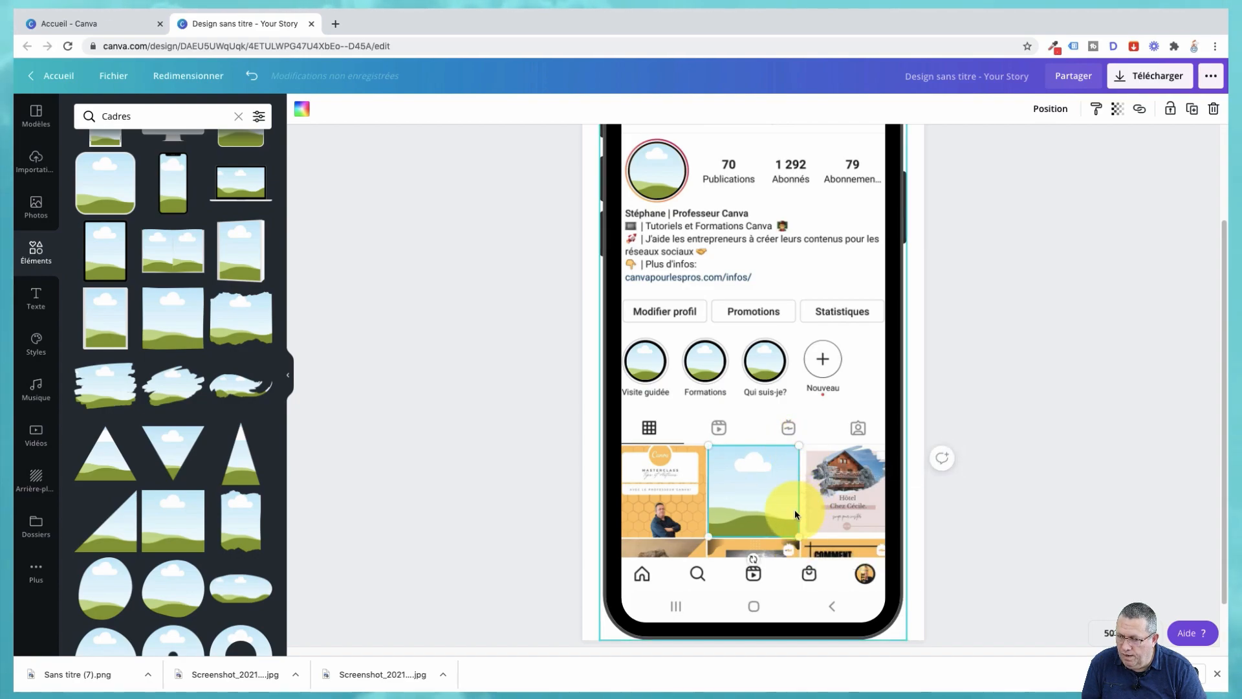
pyautogui.click(998, 372)
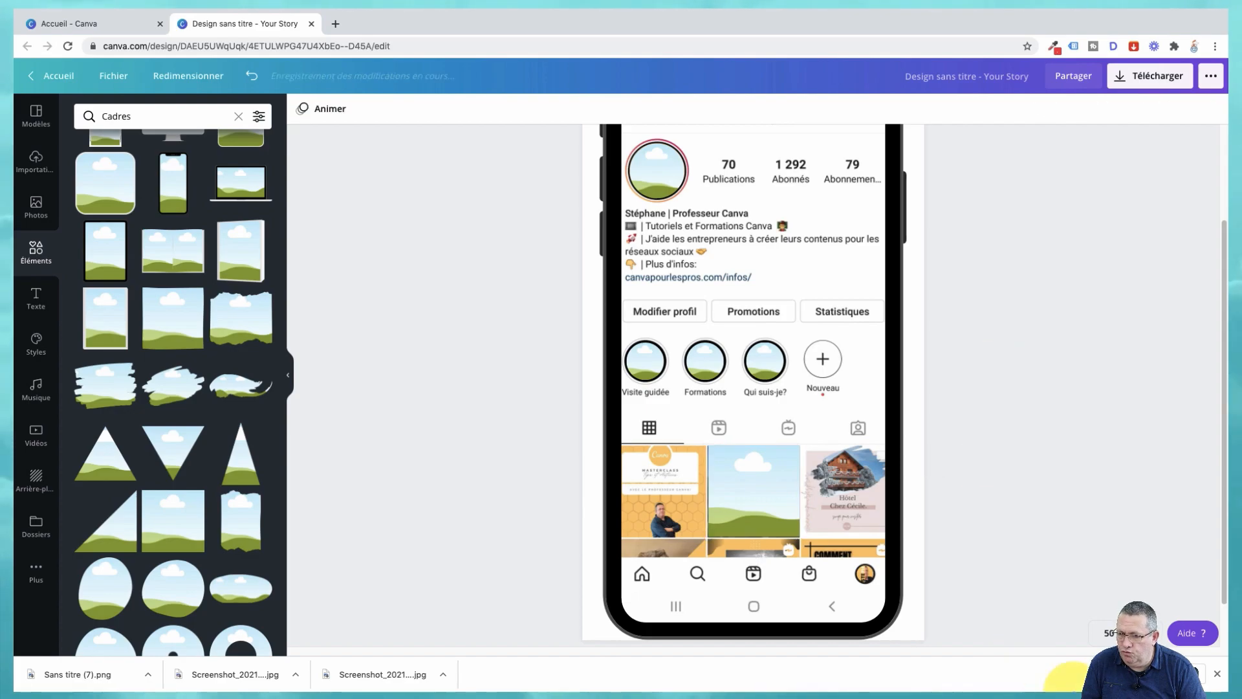
# Step: Zoom to 100 % and resize the middle post's square frame to 291 × 291 so it fully covers the post
pyautogui.click(1108, 633)
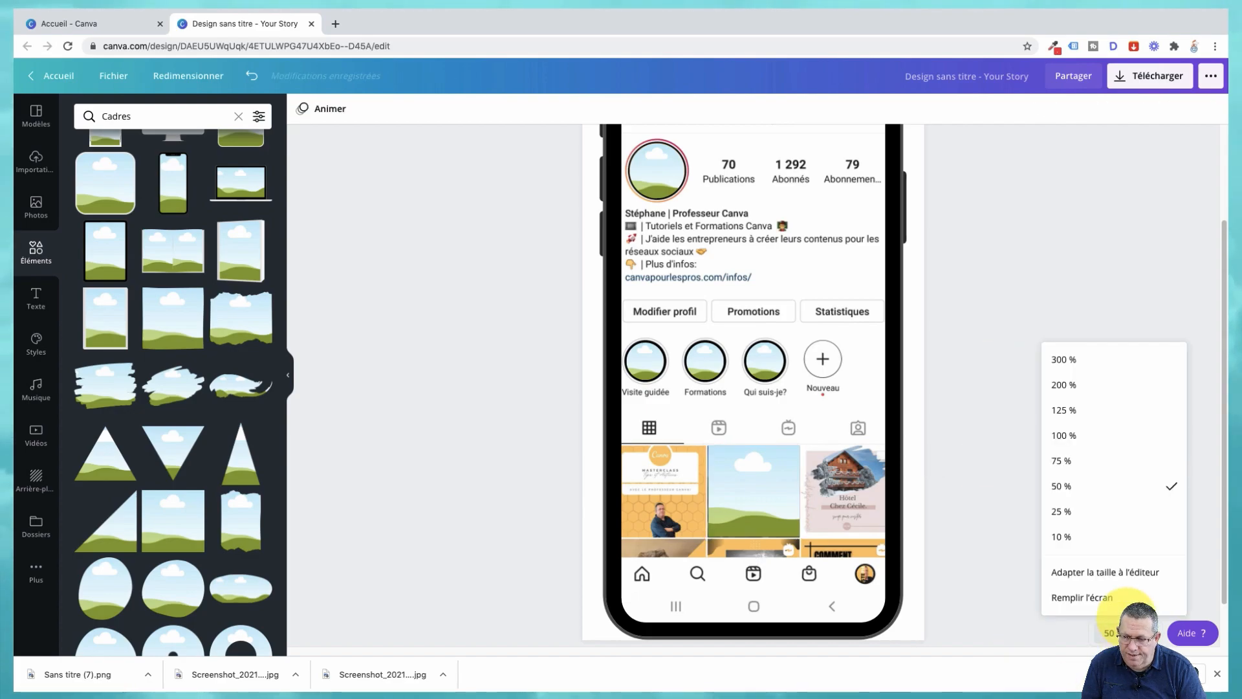
pyautogui.click(1079, 438)
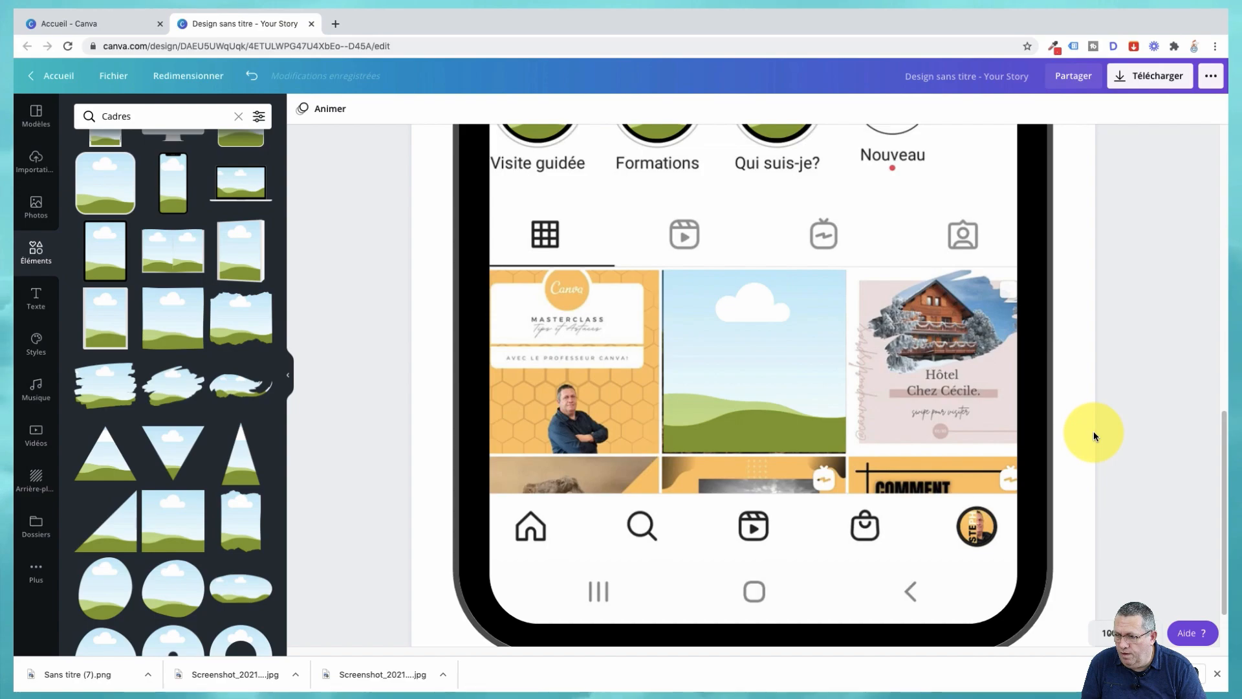
pyautogui.click(712, 398)
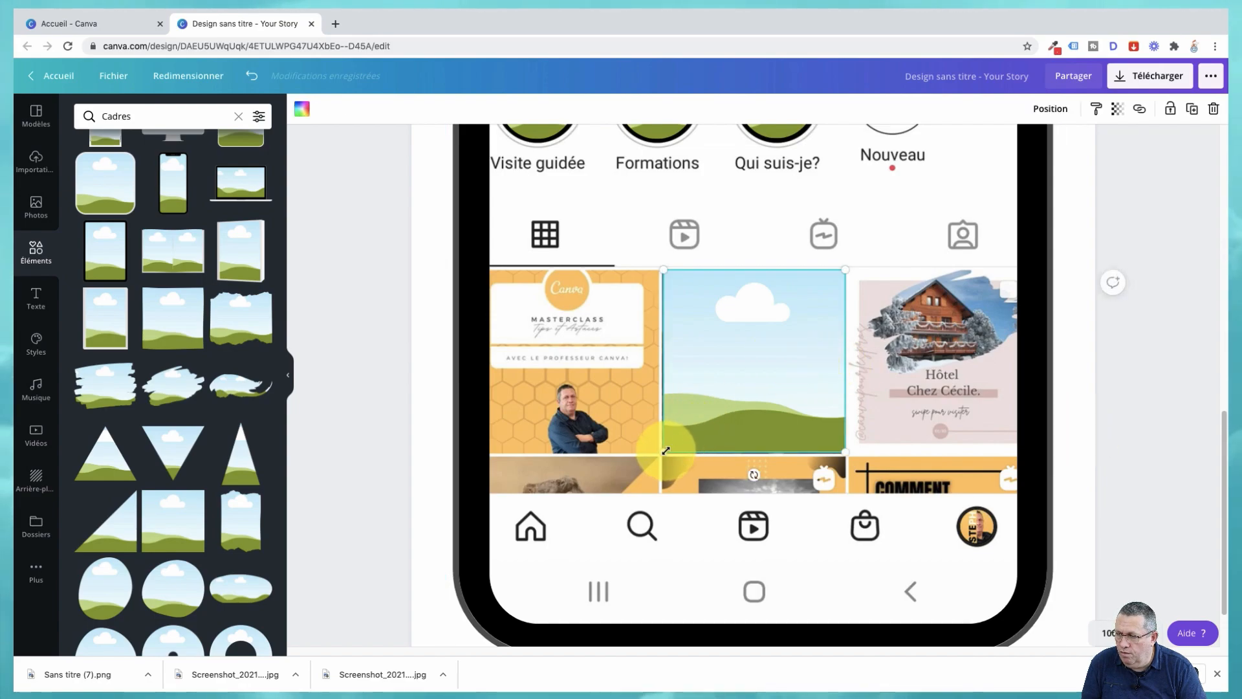
pyautogui.moveTo(665, 453); pyautogui.dragTo(664, 453)
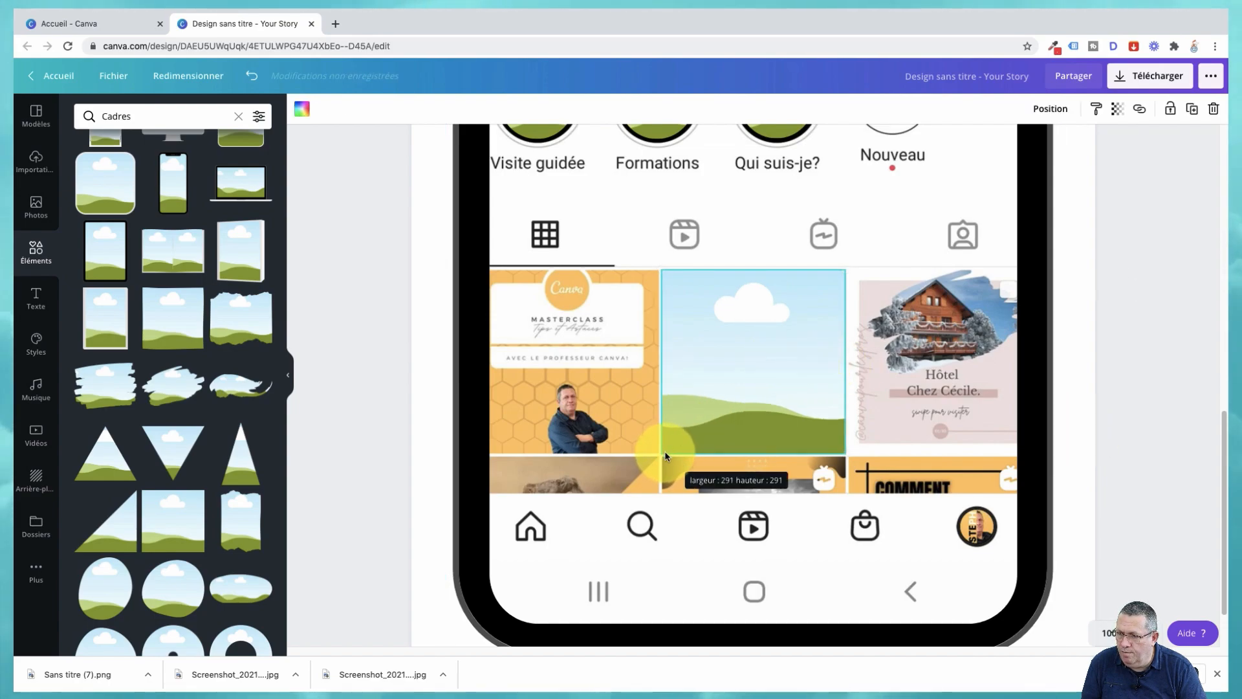
pyautogui.click(1145, 353)
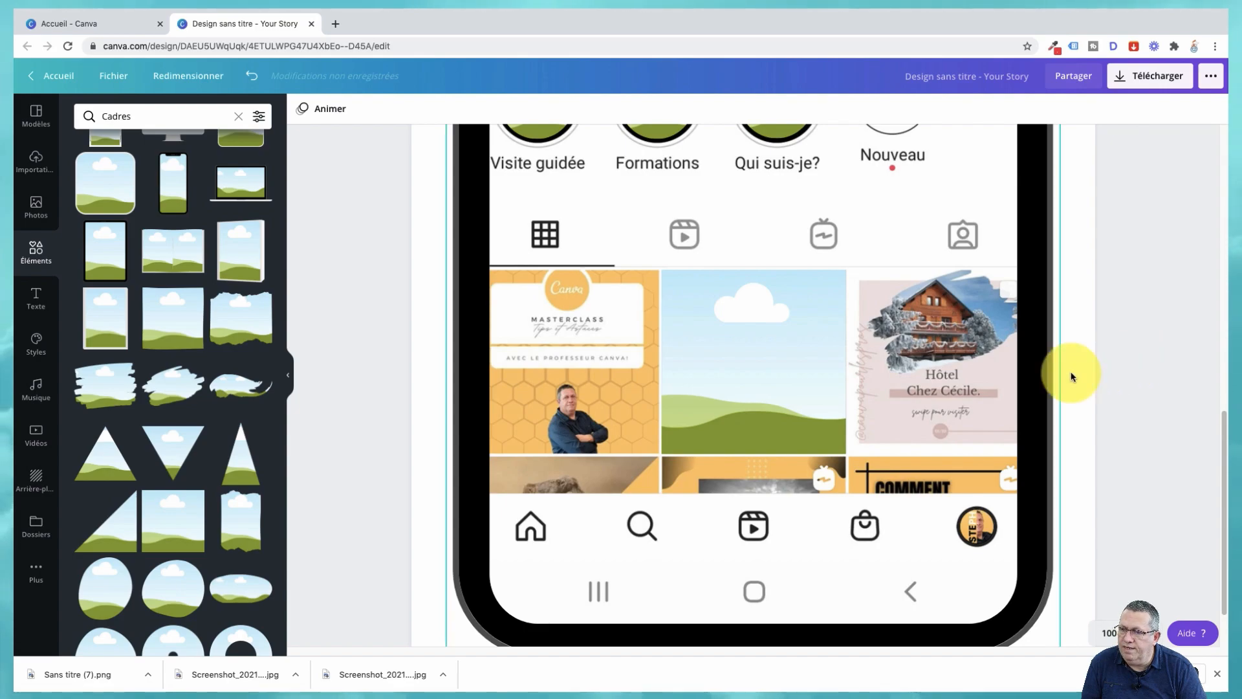
pyautogui.click(740, 341)
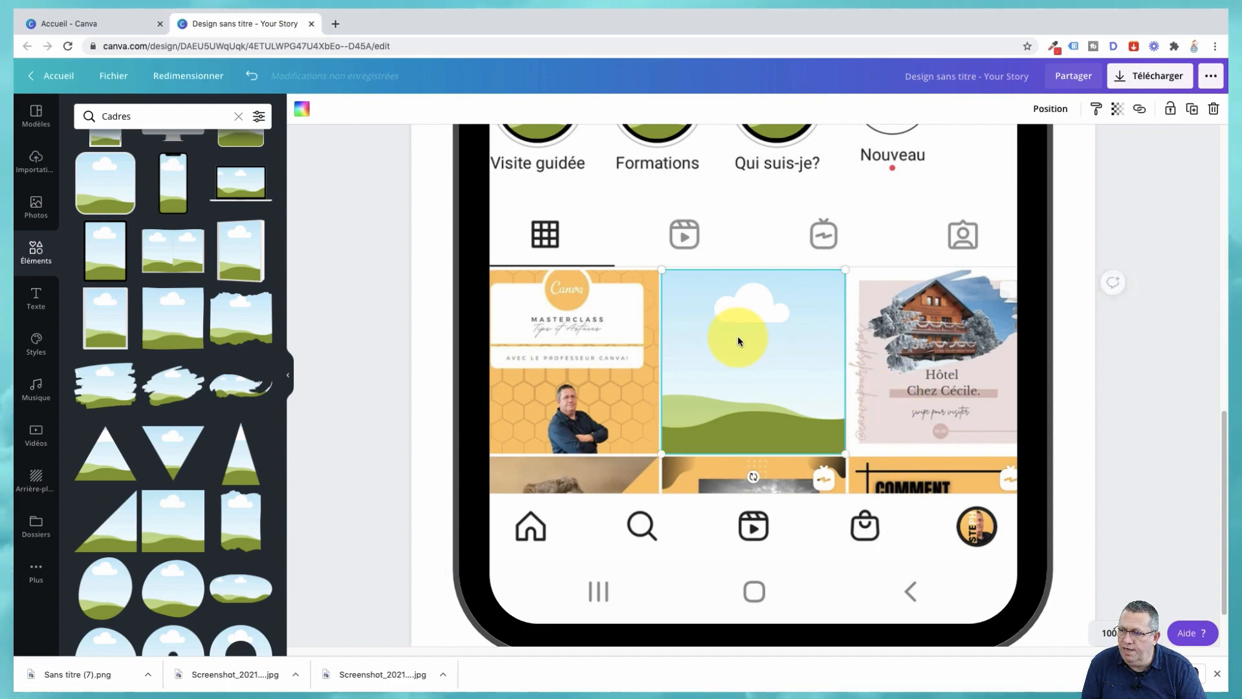
pyautogui.click(1192, 110)
pyautogui.moveTo(750, 374); pyautogui.dragTo(560, 364)
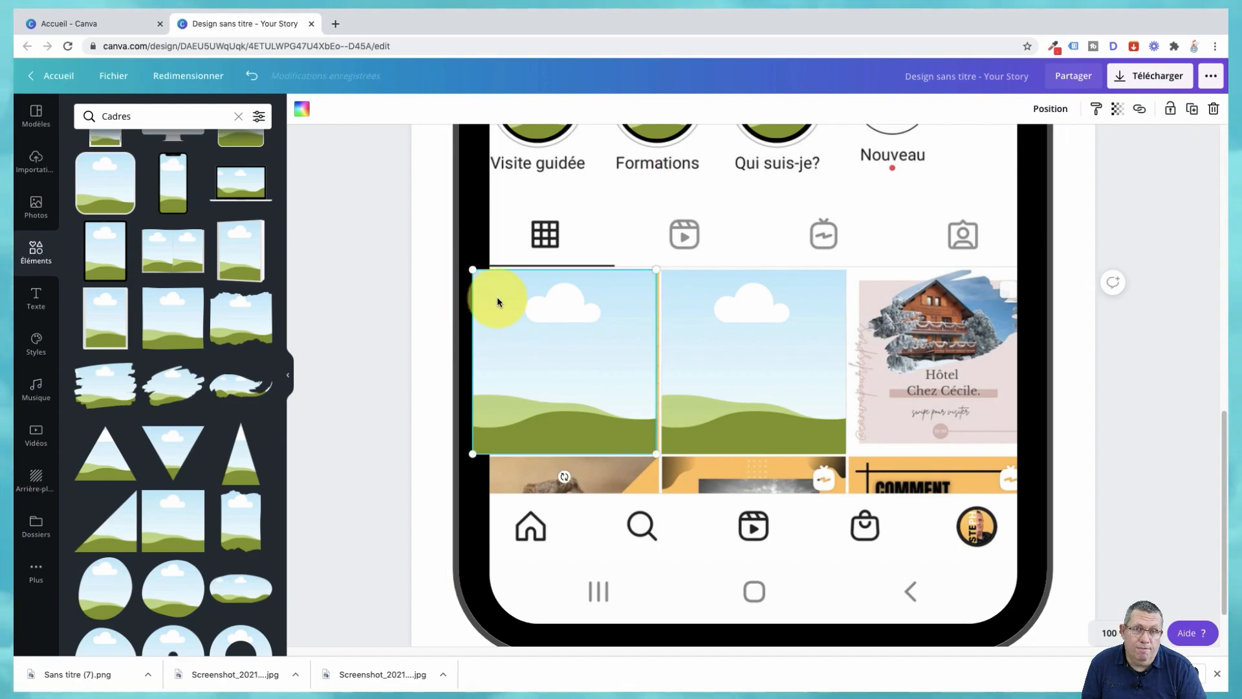
pyautogui.moveTo(473, 269)
pyautogui.mouseDown()
pyautogui.moveTo(499, 293)
pyautogui.moveTo(479, 277)
pyautogui.mouseUp()
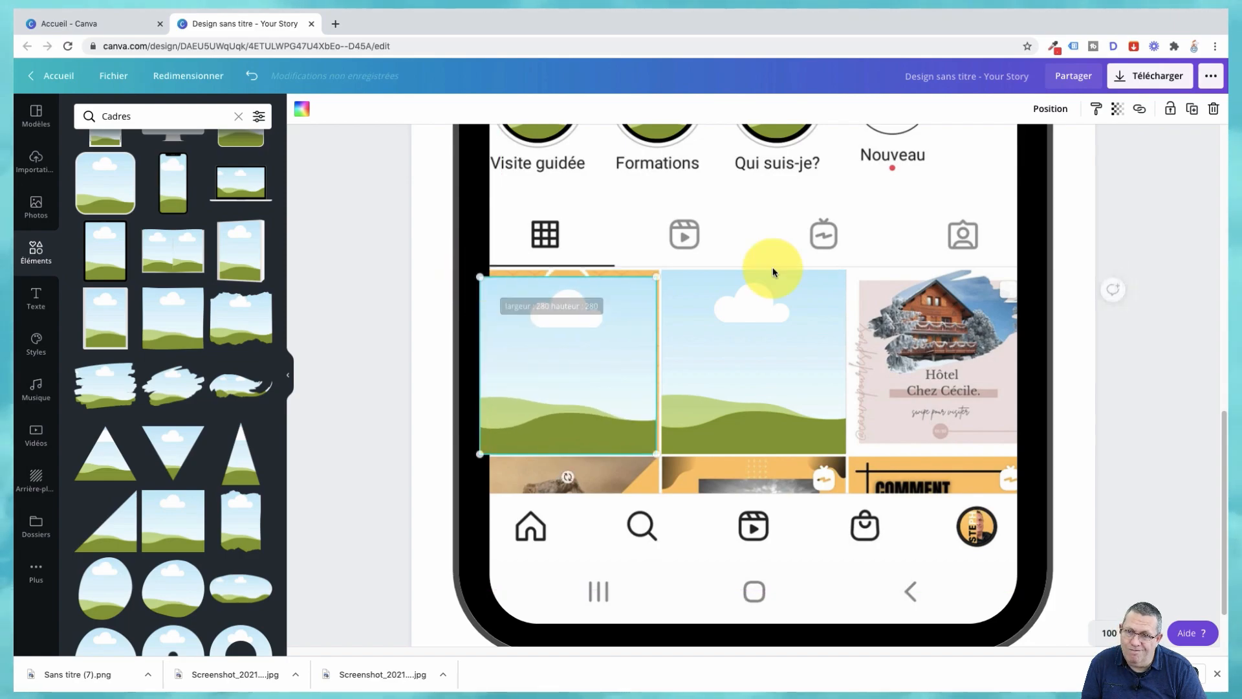
pyautogui.click(1214, 113)
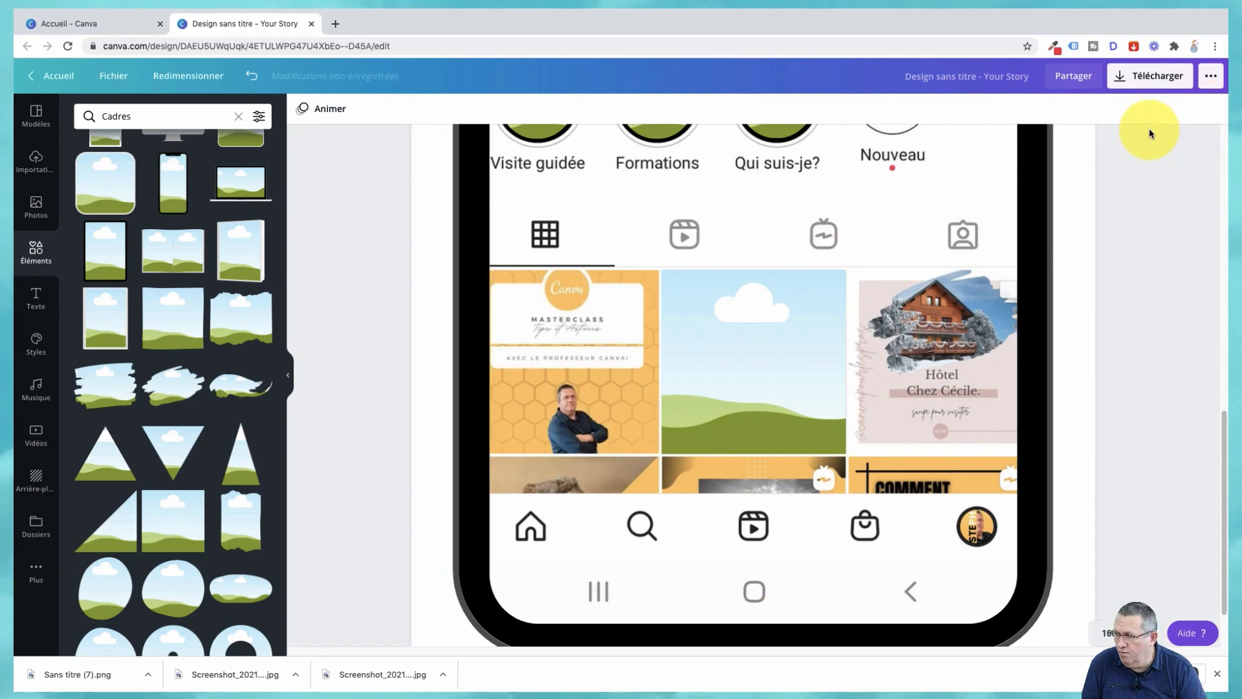
# Step: Clear the Cadres search and add the single-cell grid from the Grilles collection to the design
pyautogui.click(239, 118)
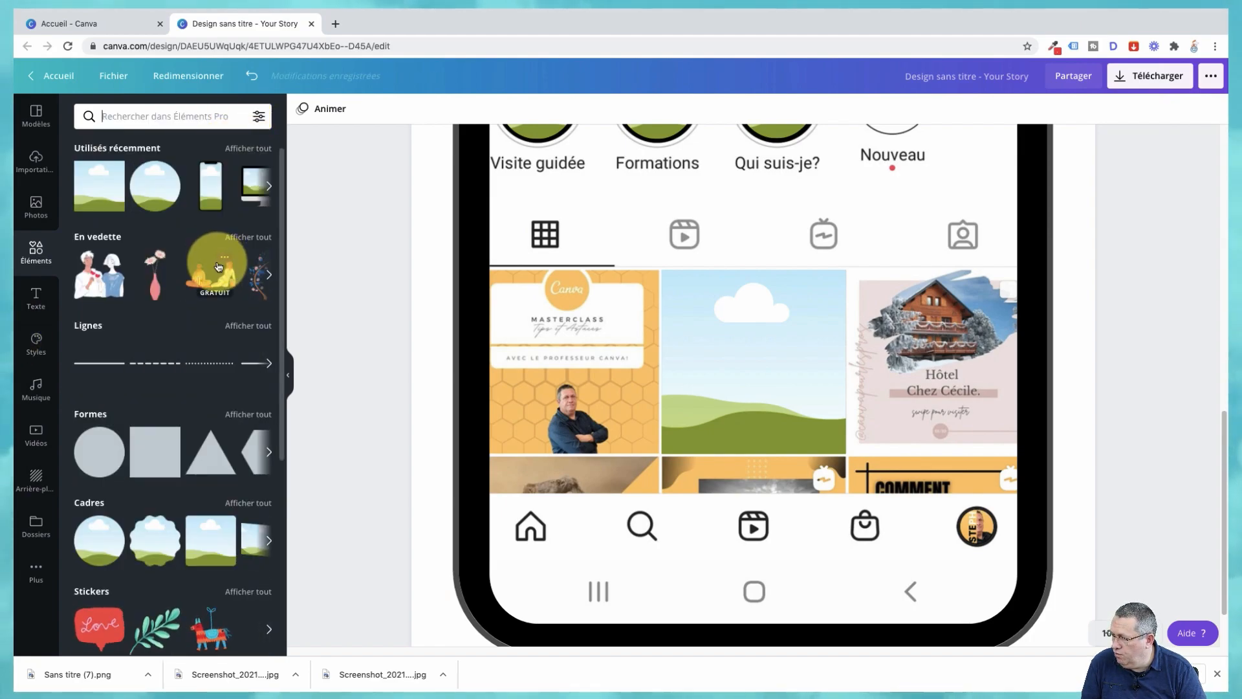
pyautogui.scroll(-3, 219, 263)
pyautogui.scroll(-2, 213, 269)
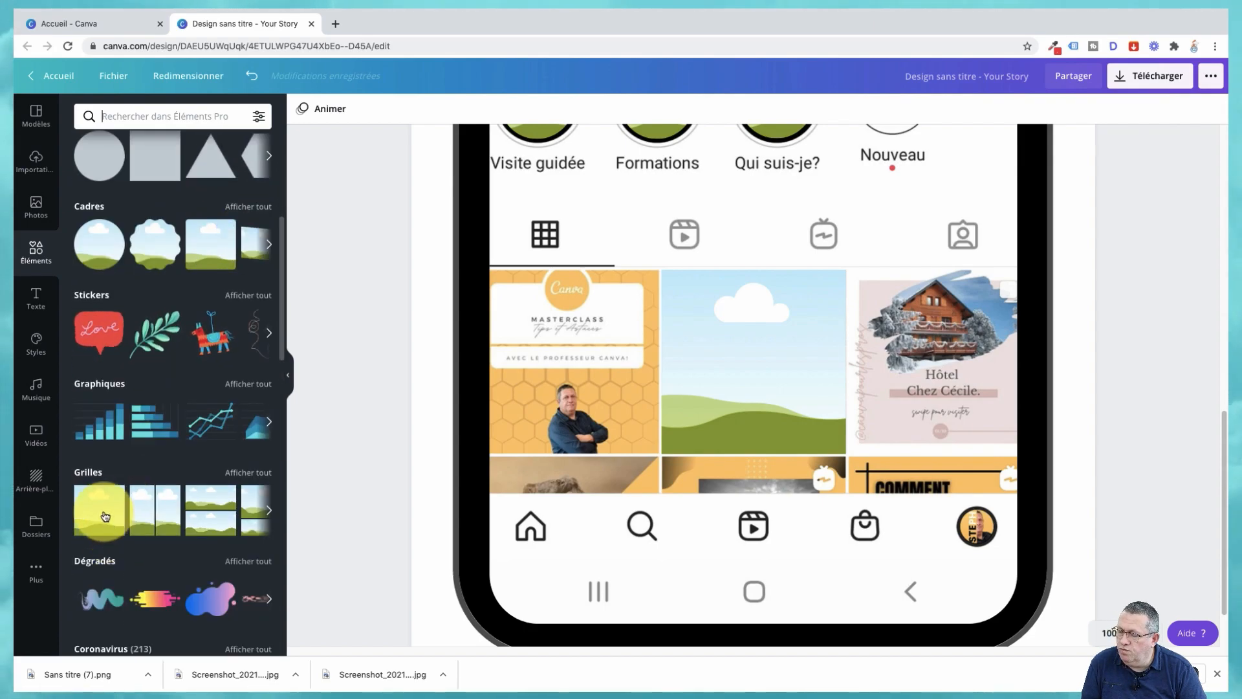
pyautogui.click(104, 516)
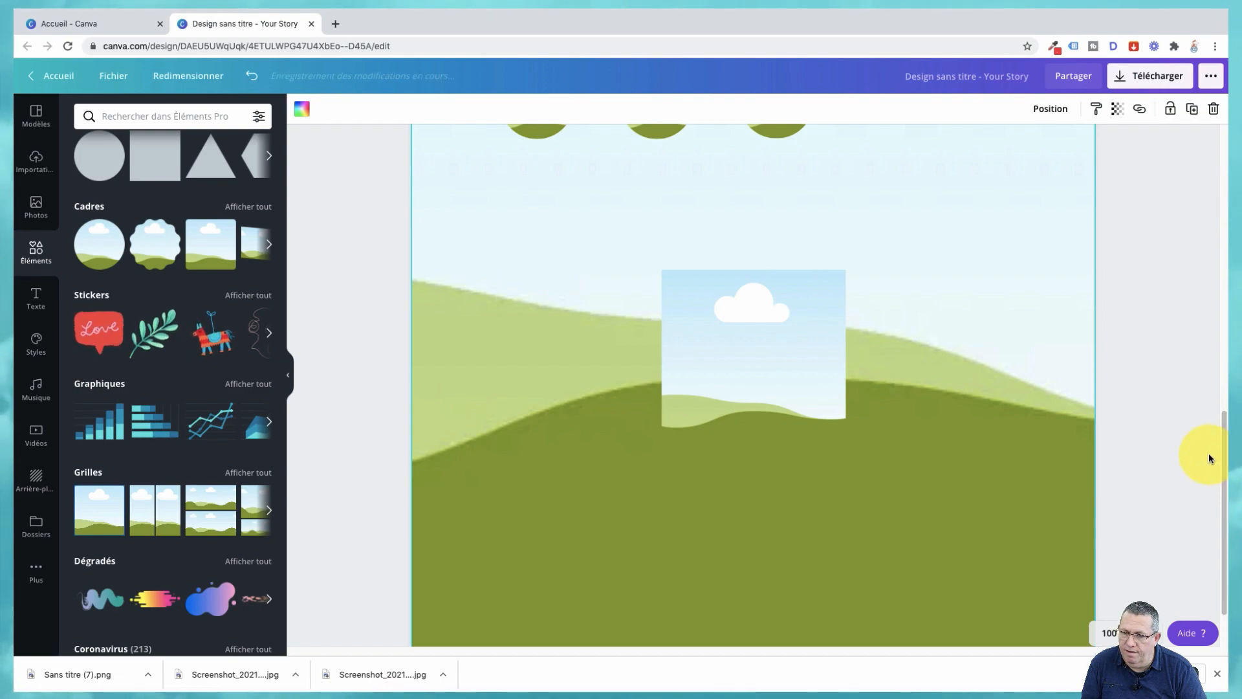
# Step: Shrink the page-filling grid to a small square about the size of a post and move it over the bio text
pyautogui.scroll(-1, 1167, 464)
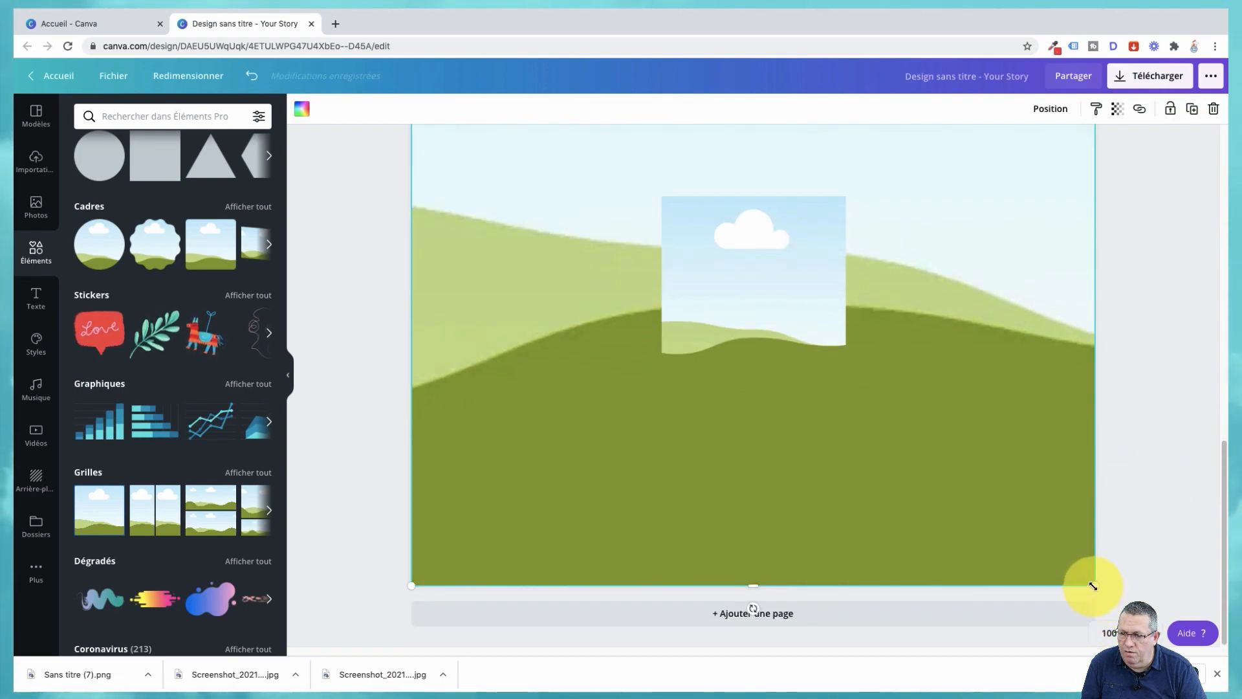
pyautogui.moveTo(1084, 575); pyautogui.dragTo(1074, 394)
pyautogui.scroll(3, 1075, 394)
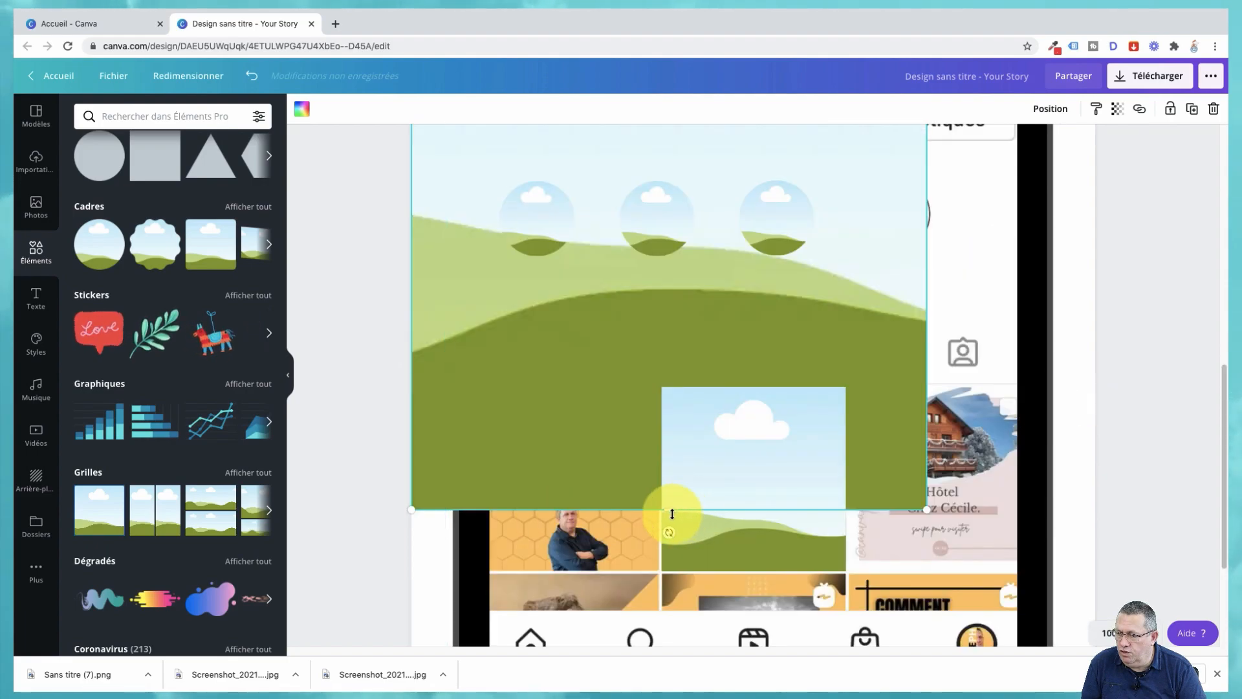
pyautogui.moveTo(668, 510); pyautogui.dragTo(679, 300)
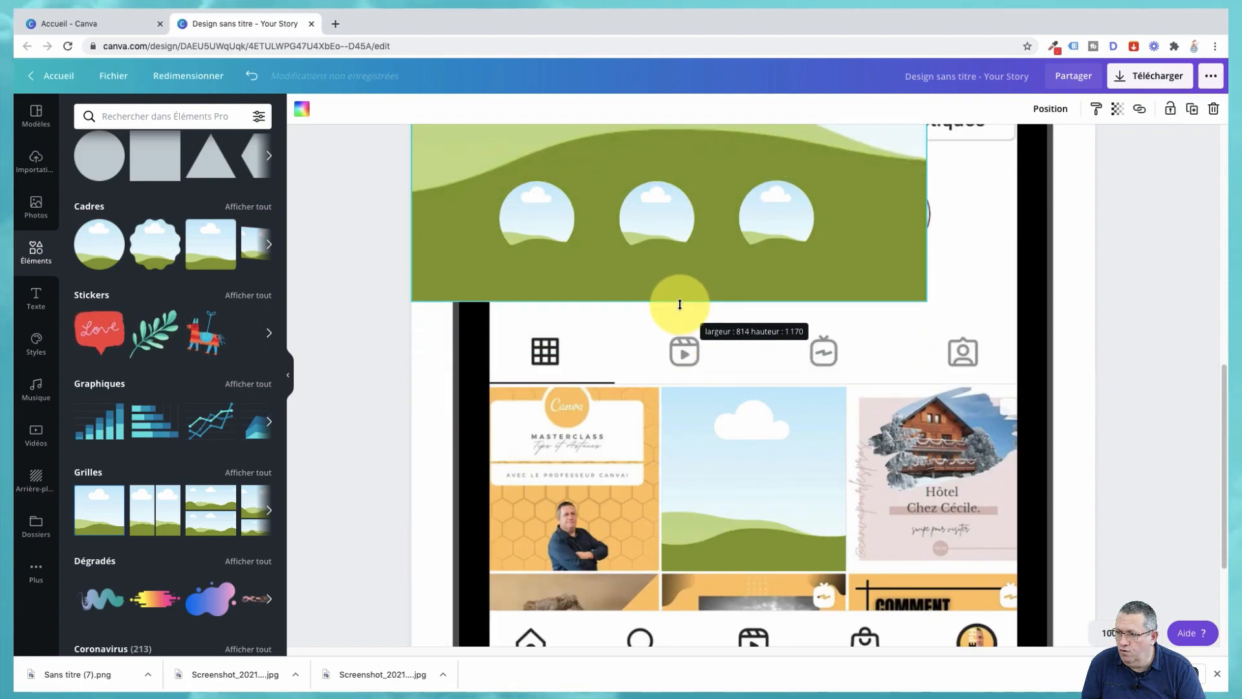
pyautogui.scroll(4, 1113, 445)
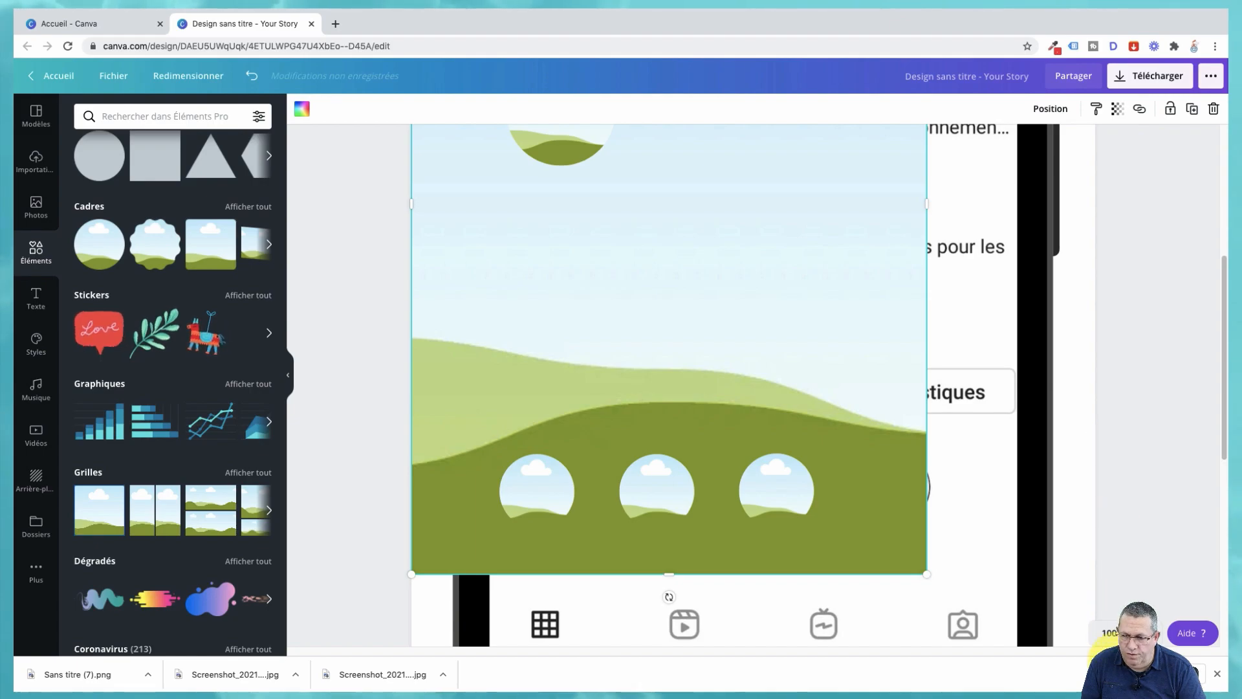
pyautogui.click(1110, 634)
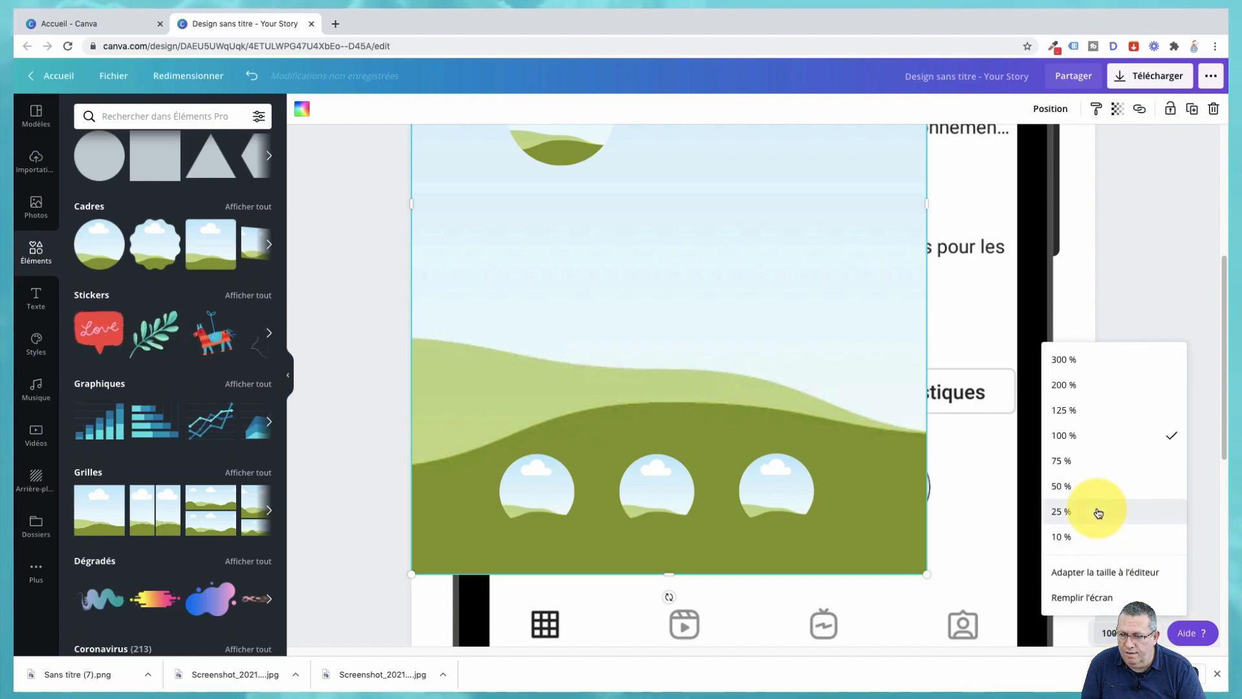
pyautogui.click(1093, 511)
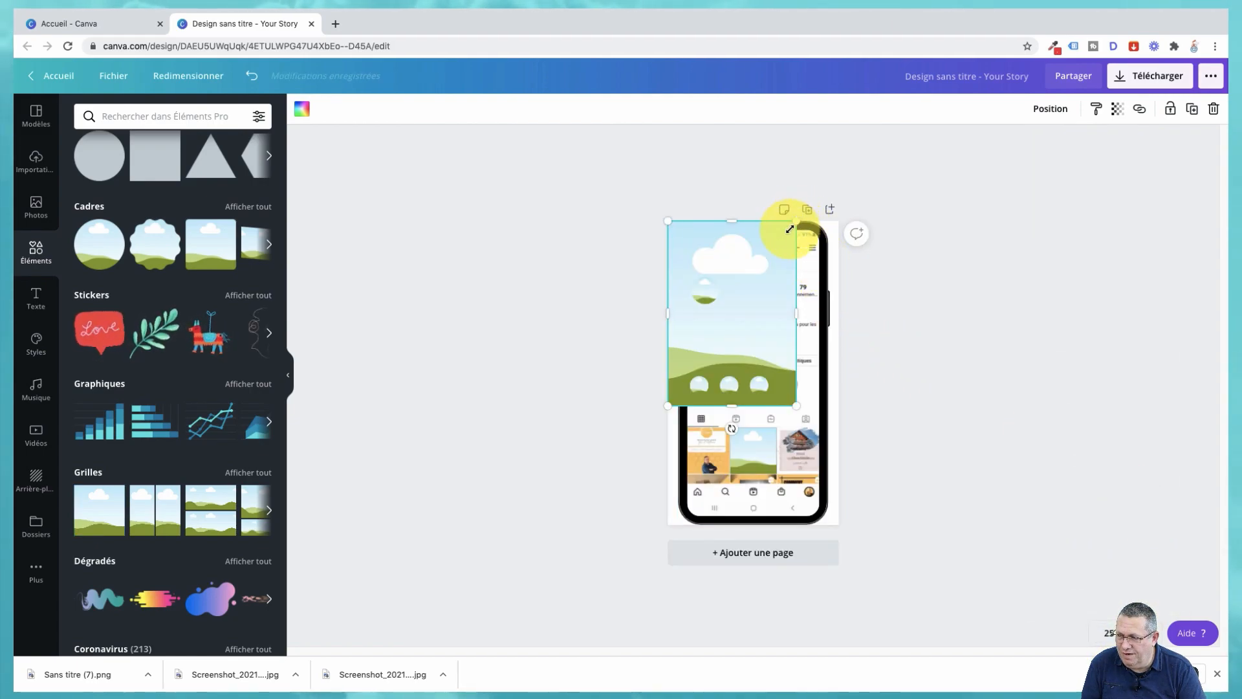
pyautogui.moveTo(764, 279); pyautogui.dragTo(719, 362)
pyautogui.moveTo(695, 404); pyautogui.dragTo(778, 334)
# Step: Realign the circular frame over the "C" cover of the Visite guidée highlight, checking it at 50 % zoom
pyautogui.click(696, 393)
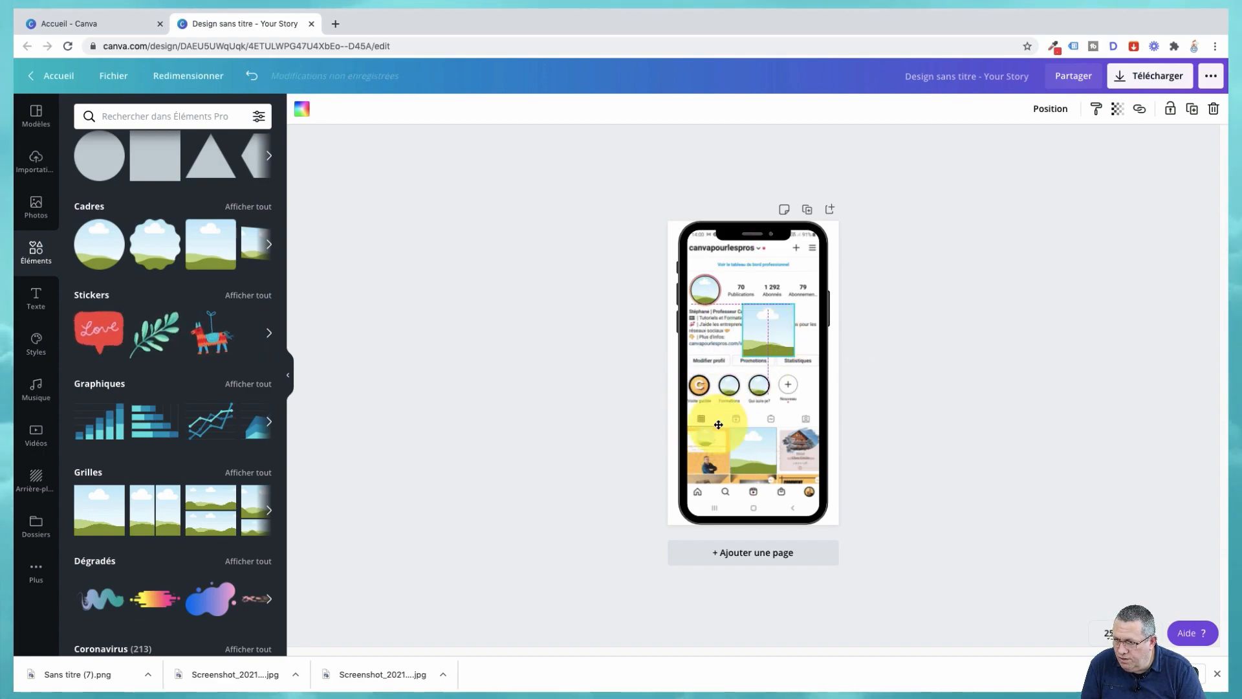
pyautogui.click(704, 388)
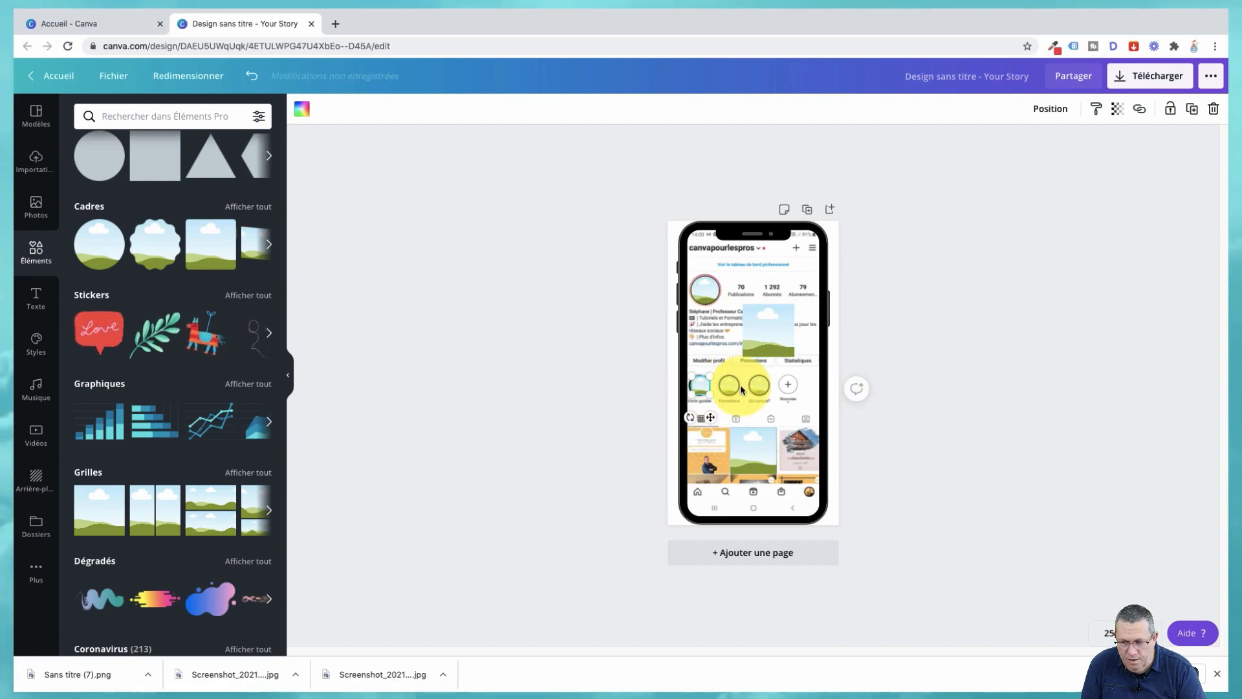
pyautogui.click(1110, 633)
pyautogui.click(1081, 496)
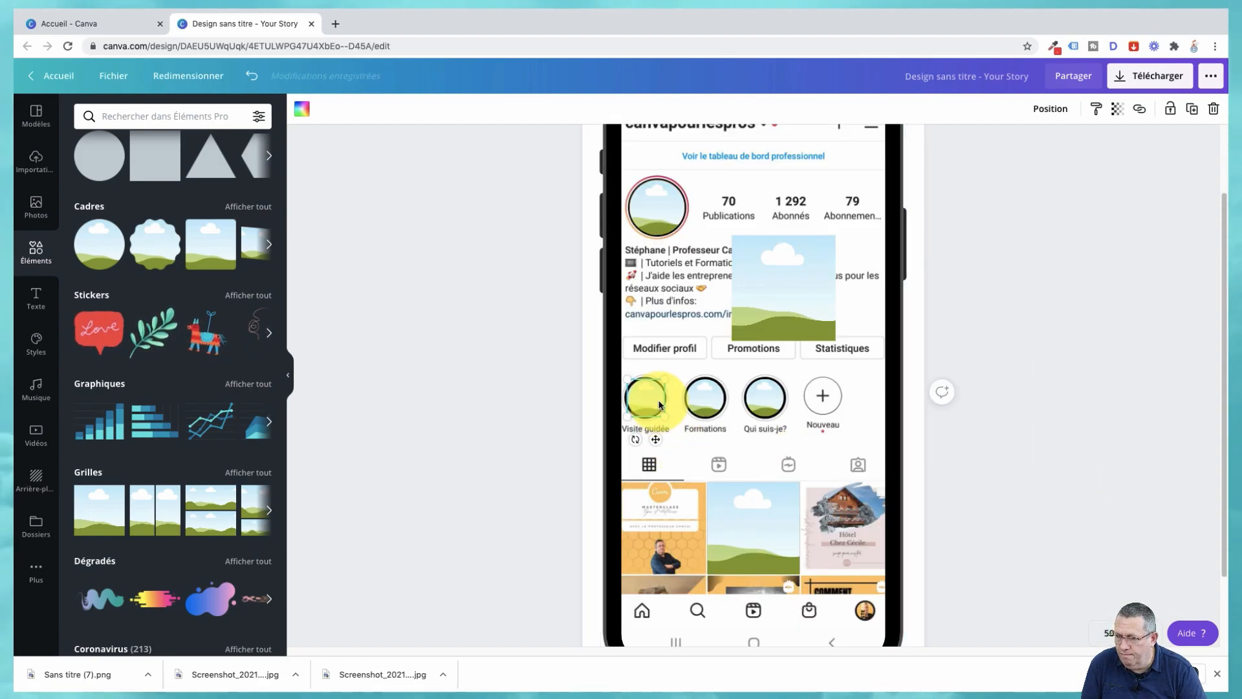
# Step: Move the square grid over the first "Masterclass" post and adjust its edges to match the post's visible width and height
pyautogui.click(789, 265)
pyautogui.moveTo(787, 283); pyautogui.dragTo(621, 534)
pyautogui.moveTo(664, 585); pyautogui.dragTo(674, 570)
pyautogui.moveTo(700, 530); pyautogui.dragTo(702, 531)
pyautogui.moveTo(1071, 615); pyautogui.dragTo(1123, 631)
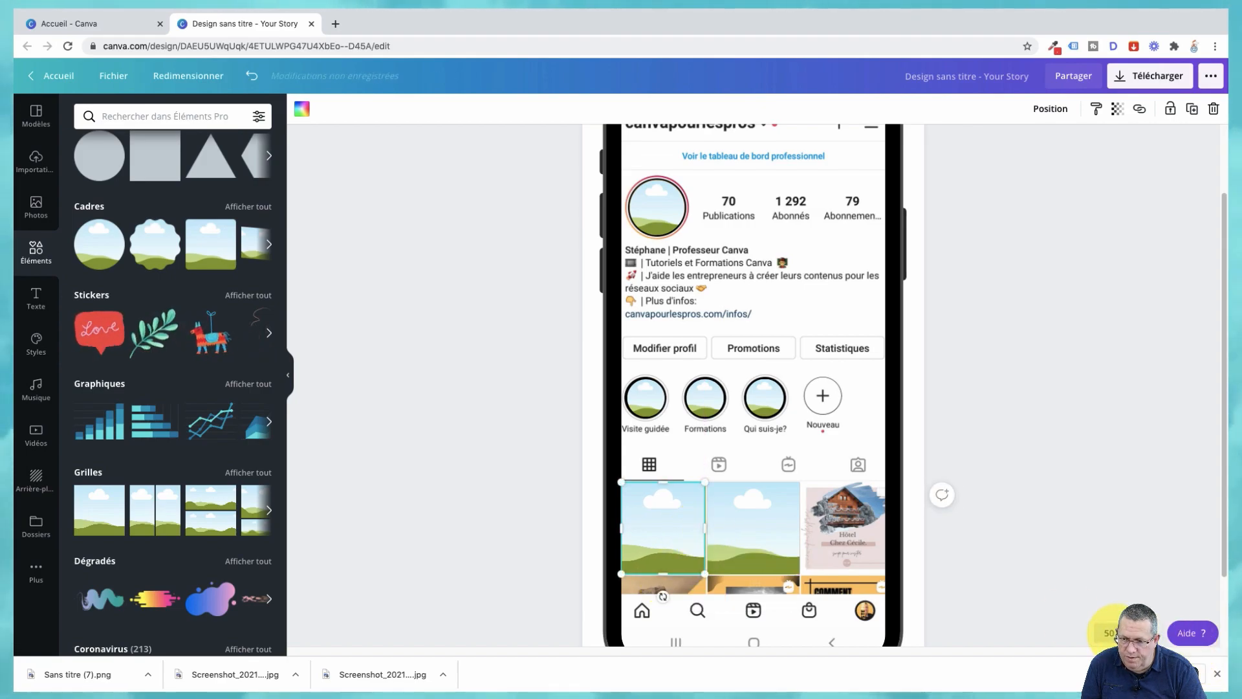
# Step: At 75 % zoom, fine-tune the side edges of the grid over the first post so it fills that post's width exactly
pyautogui.click(1110, 632)
pyautogui.click(1089, 470)
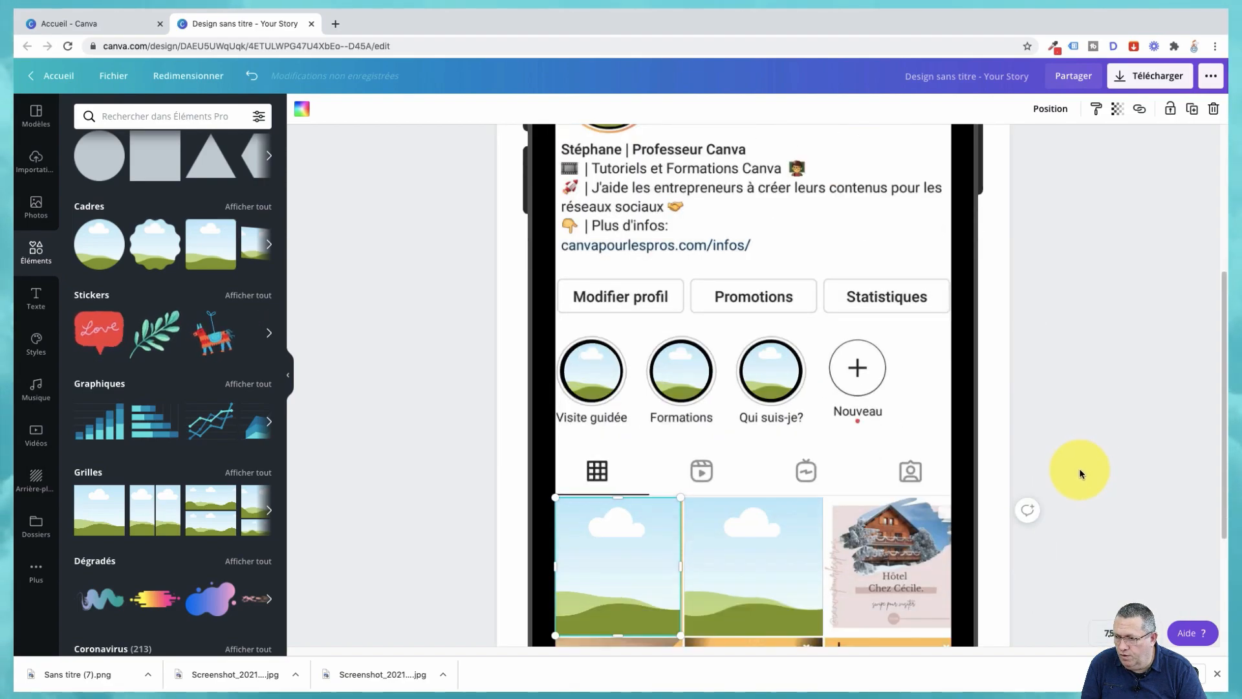
pyautogui.scroll(-1, 1079, 471)
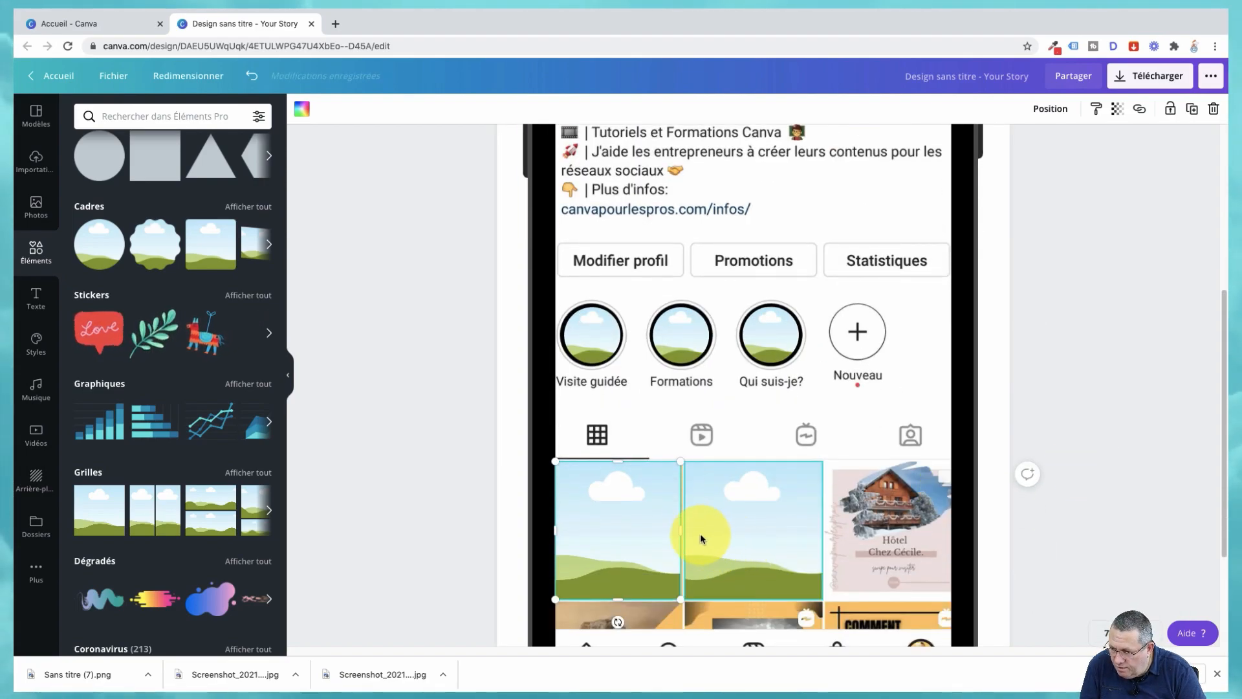
pyautogui.moveTo(681, 530); pyautogui.dragTo(683, 528)
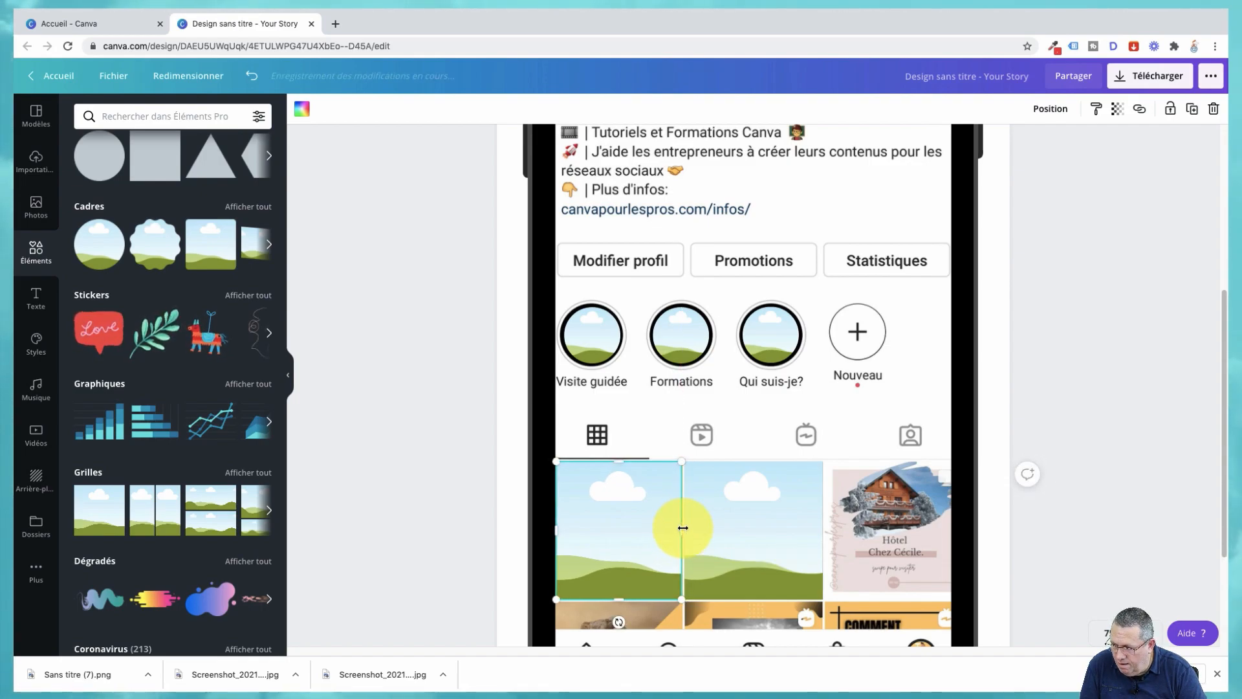
pyautogui.click(1070, 388)
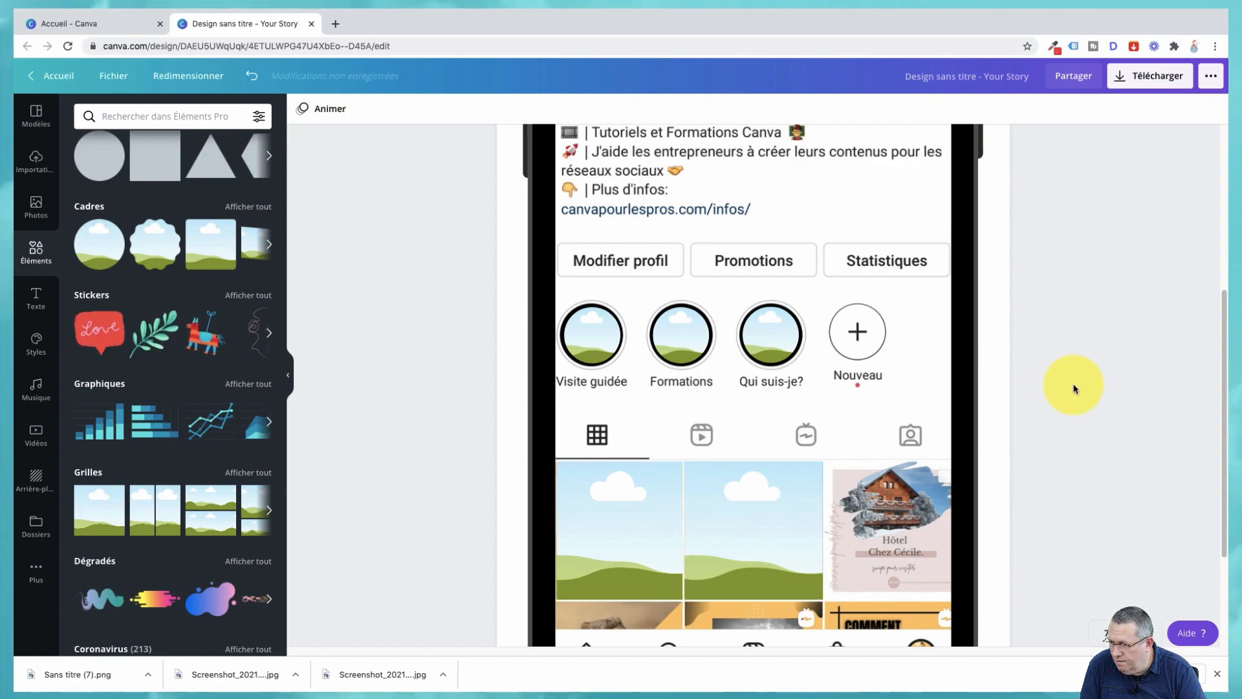
pyautogui.click(632, 499)
pyautogui.moveTo(554, 530); pyautogui.dragTo(618, 527)
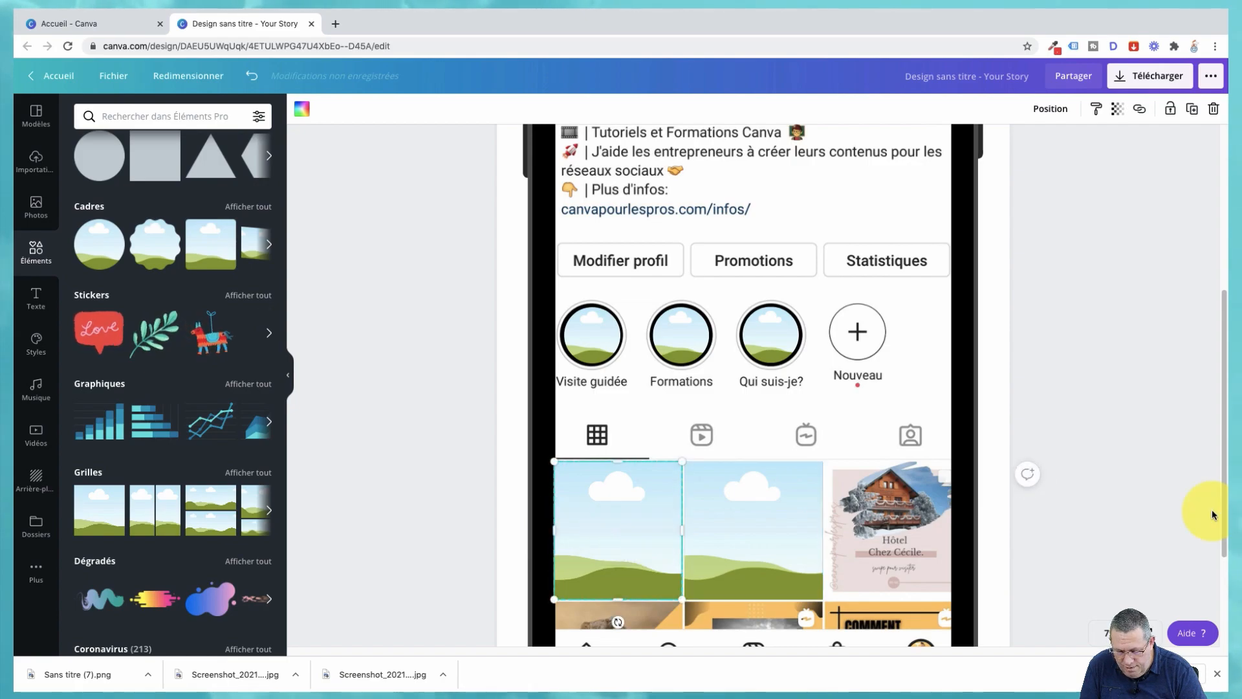
pyautogui.click(1121, 487)
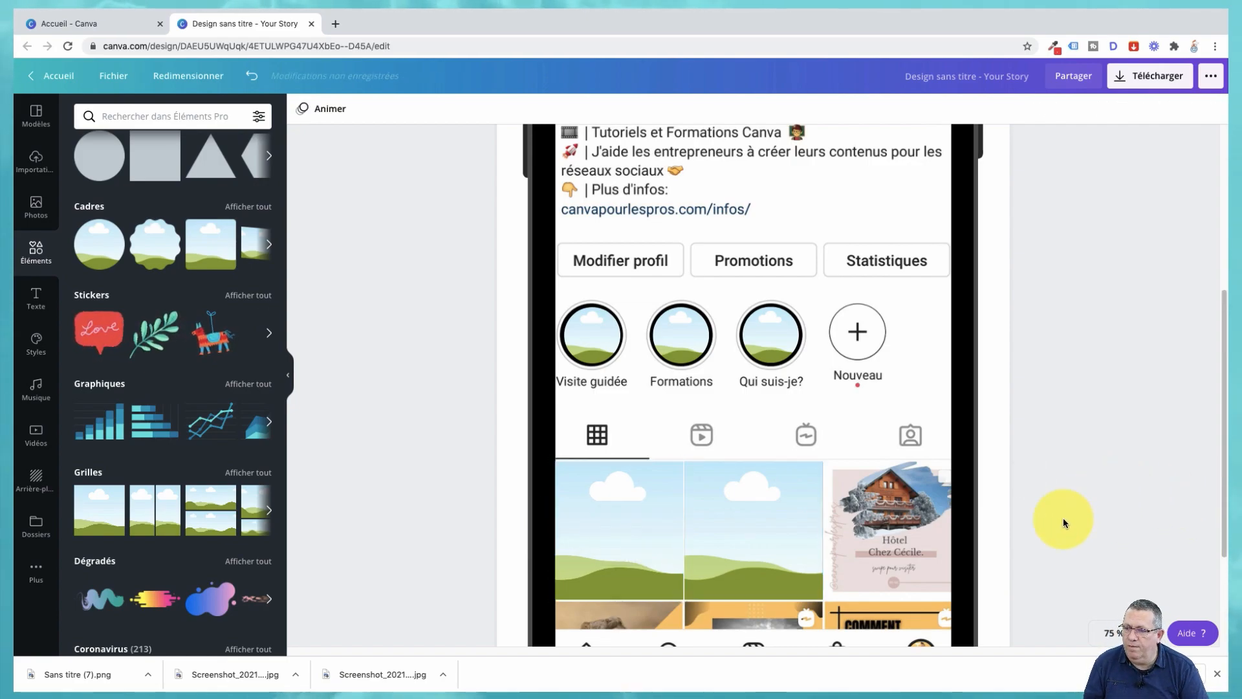
# Step: Duplicate the first post's grid and place the copy over the third post of the top row, aligned with its neighbours
pyautogui.click(594, 502)
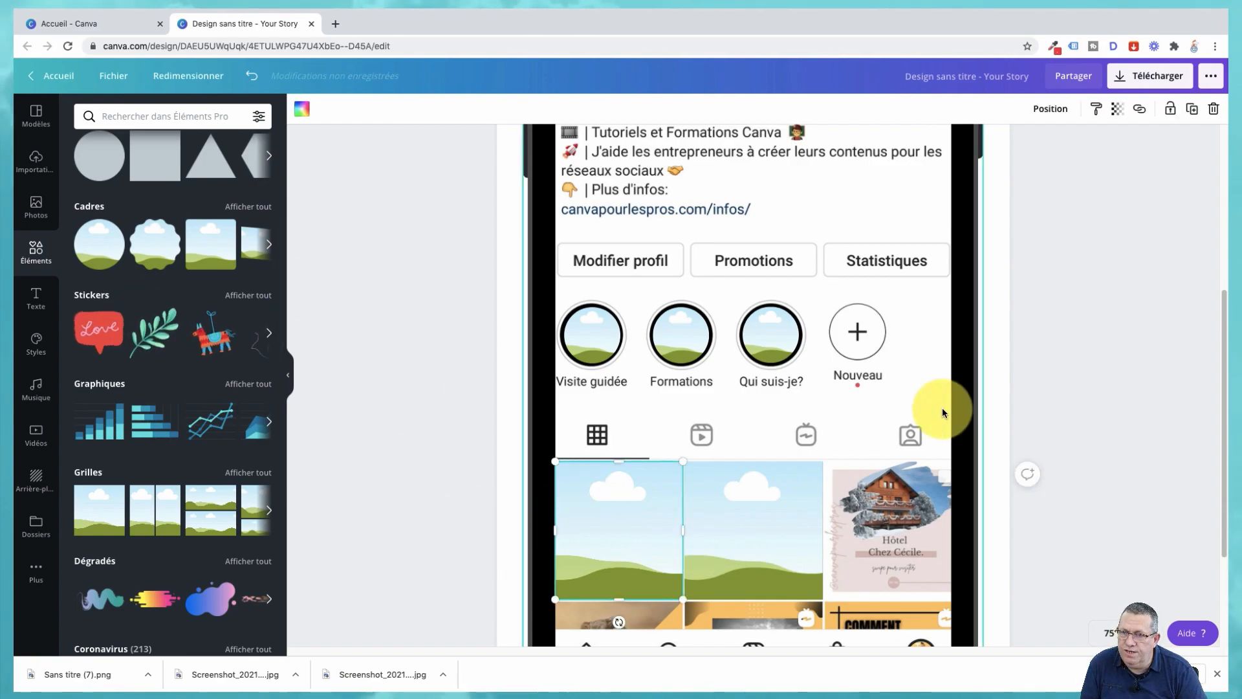
pyautogui.click(1193, 115)
pyautogui.moveTo(638, 525); pyautogui.dragTo(898, 521)
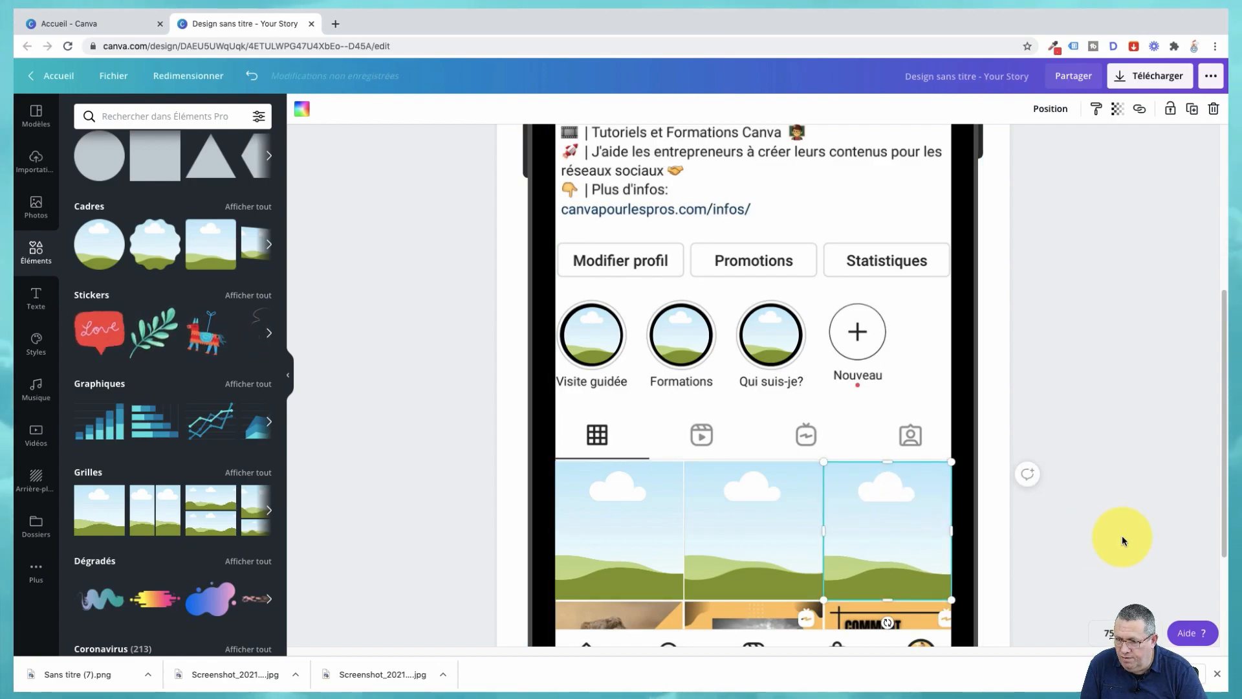
pyautogui.click(1123, 497)
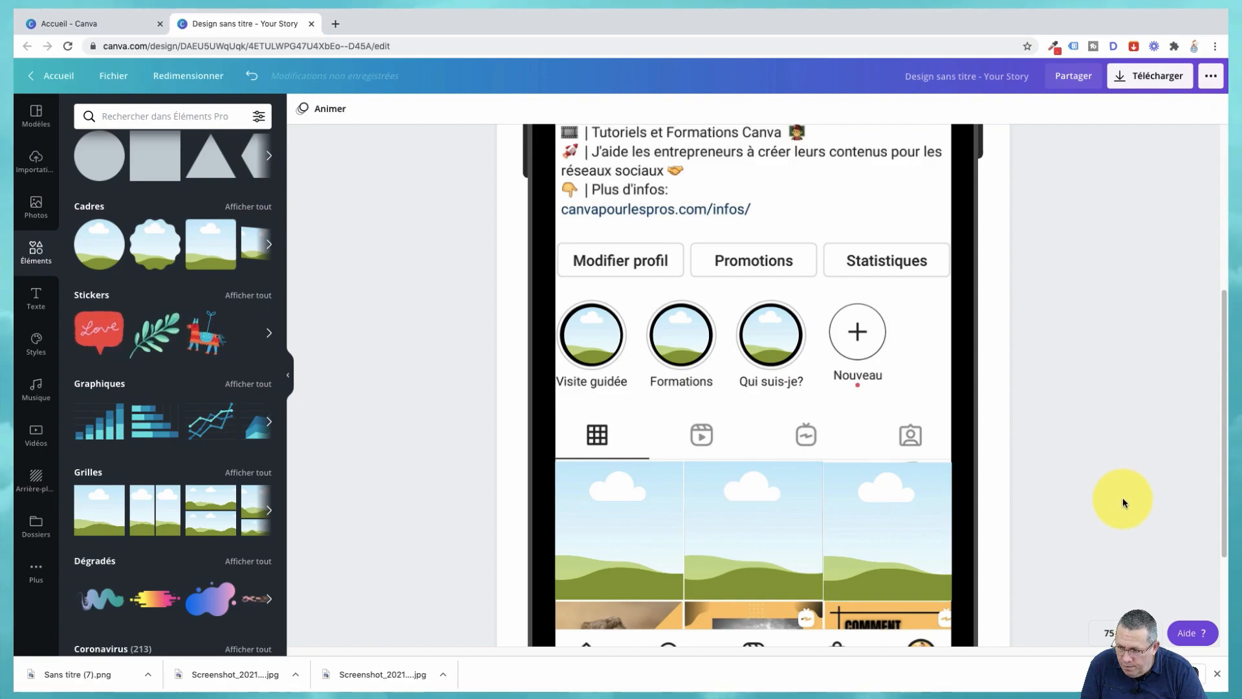
pyautogui.click(929, 538)
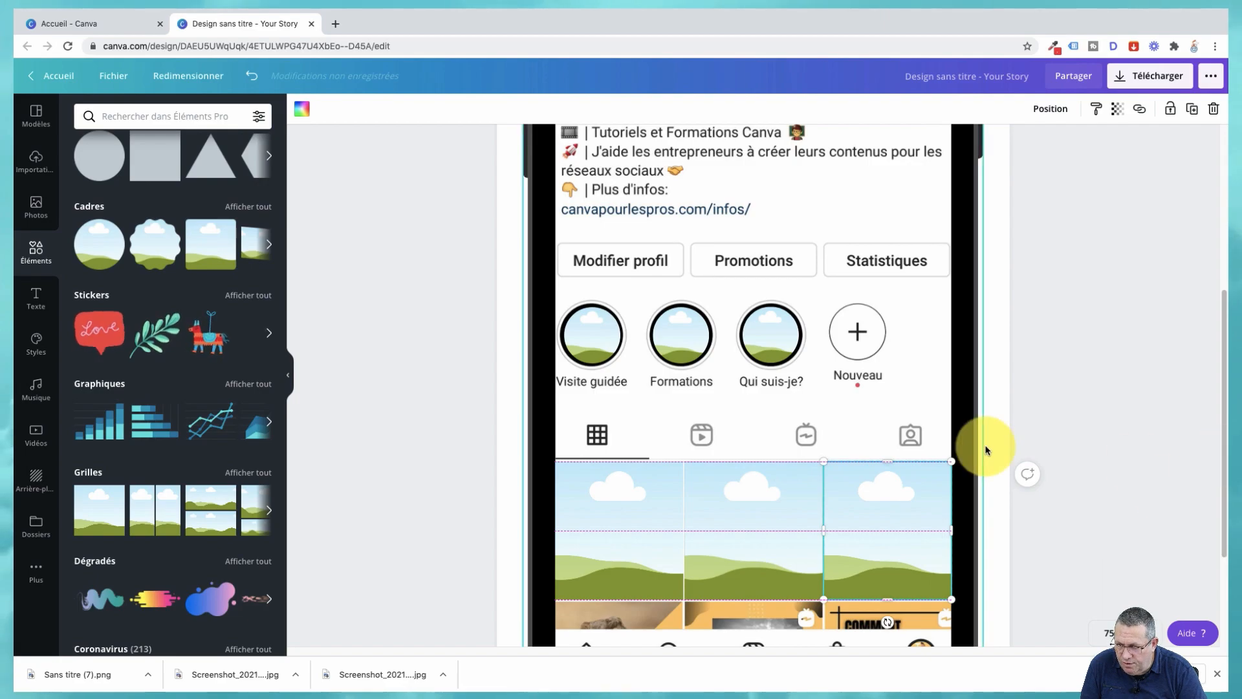
pyautogui.click(1135, 420)
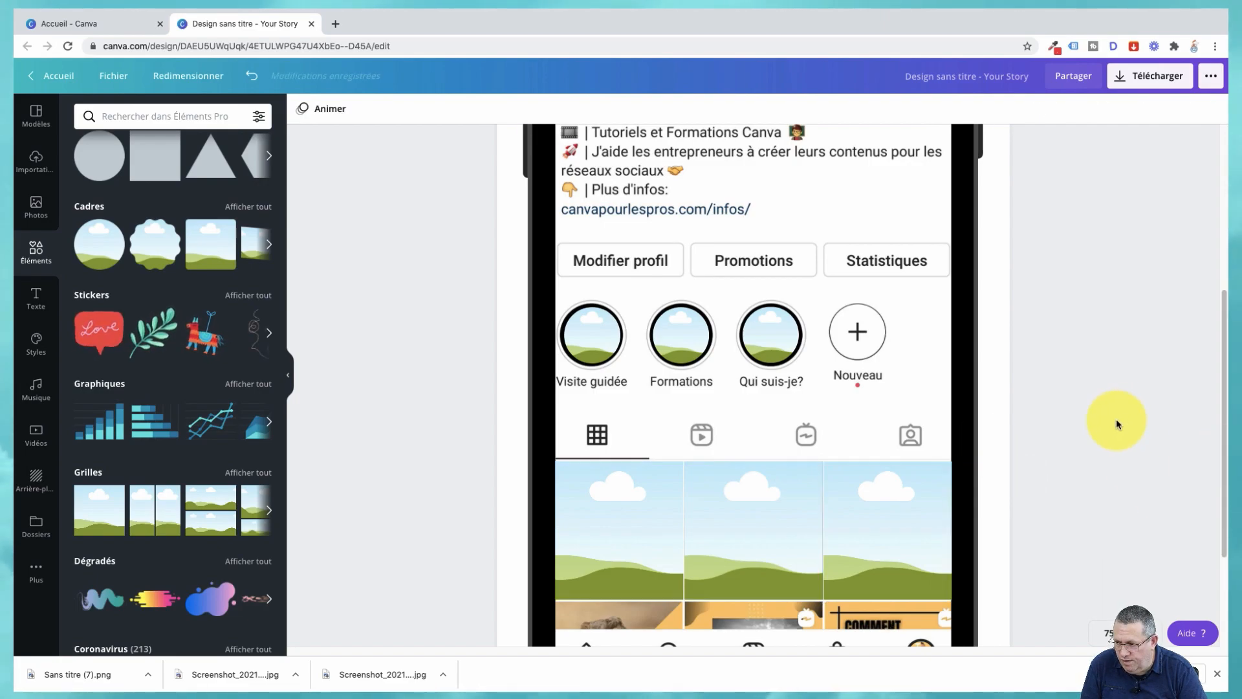
# Step: Add another single-cell grid from the Grilles collection and, at 50 % zoom, reduce it toward the lower part of the page
pyautogui.scroll(-3, 1116, 420)
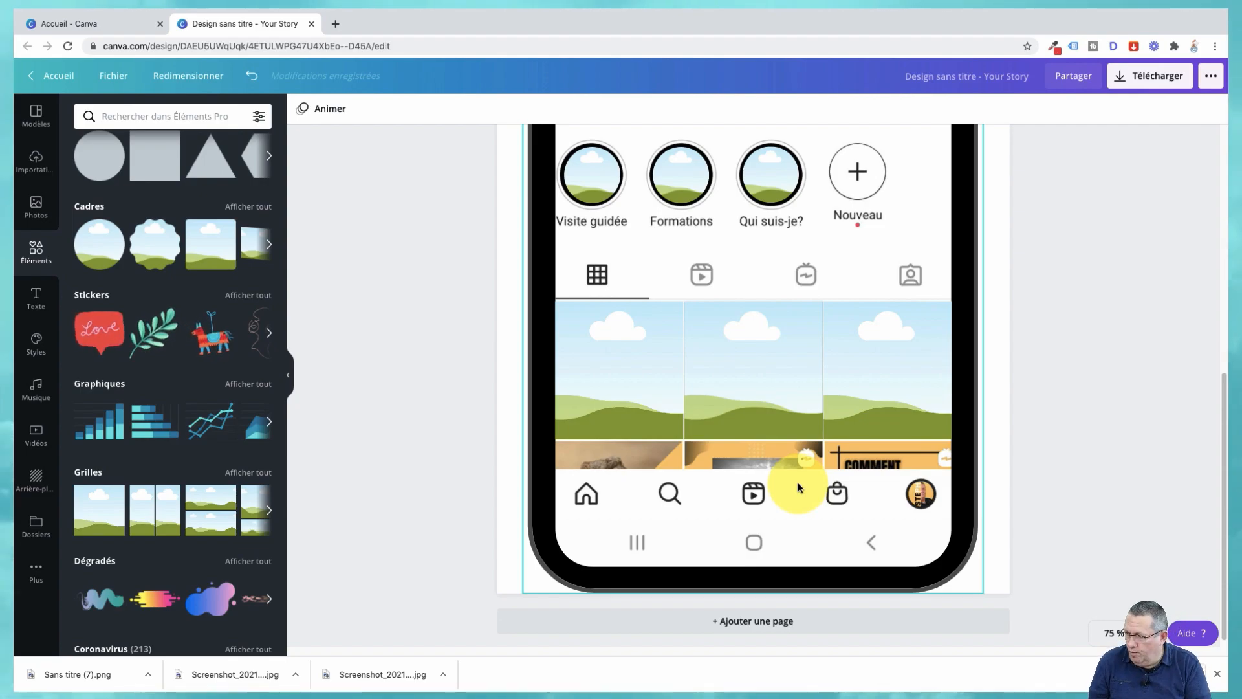
pyautogui.click(107, 510)
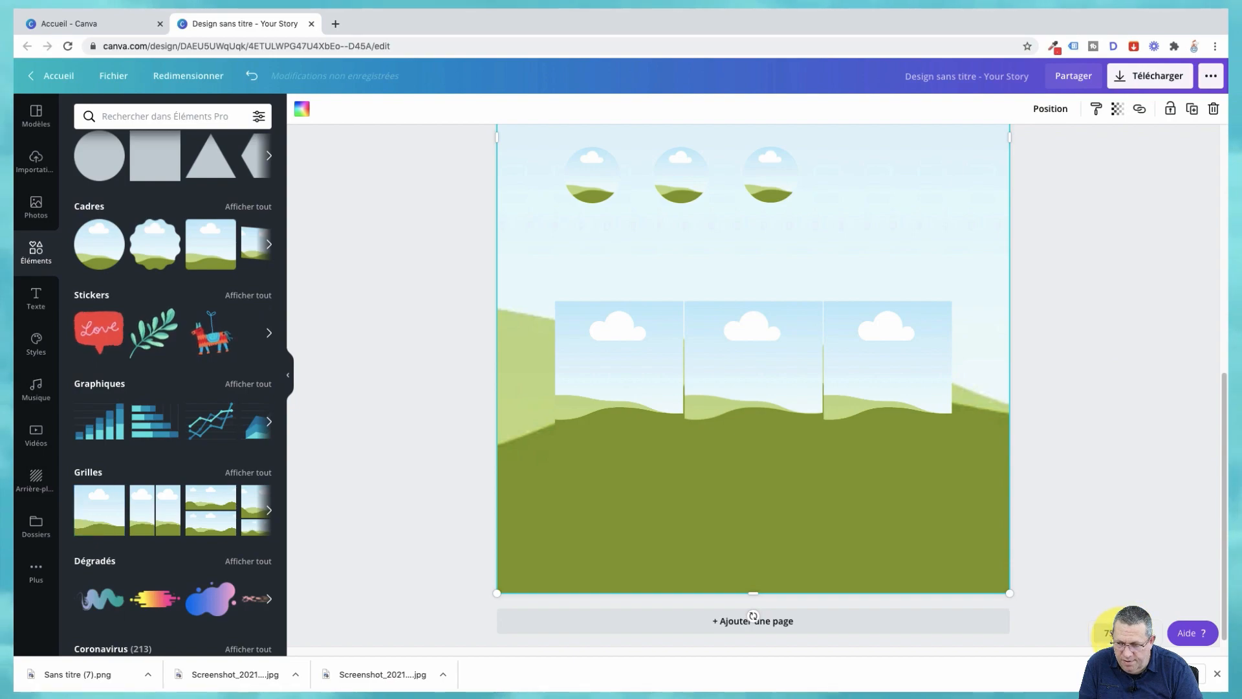
pyautogui.click(1108, 633)
pyautogui.click(1098, 489)
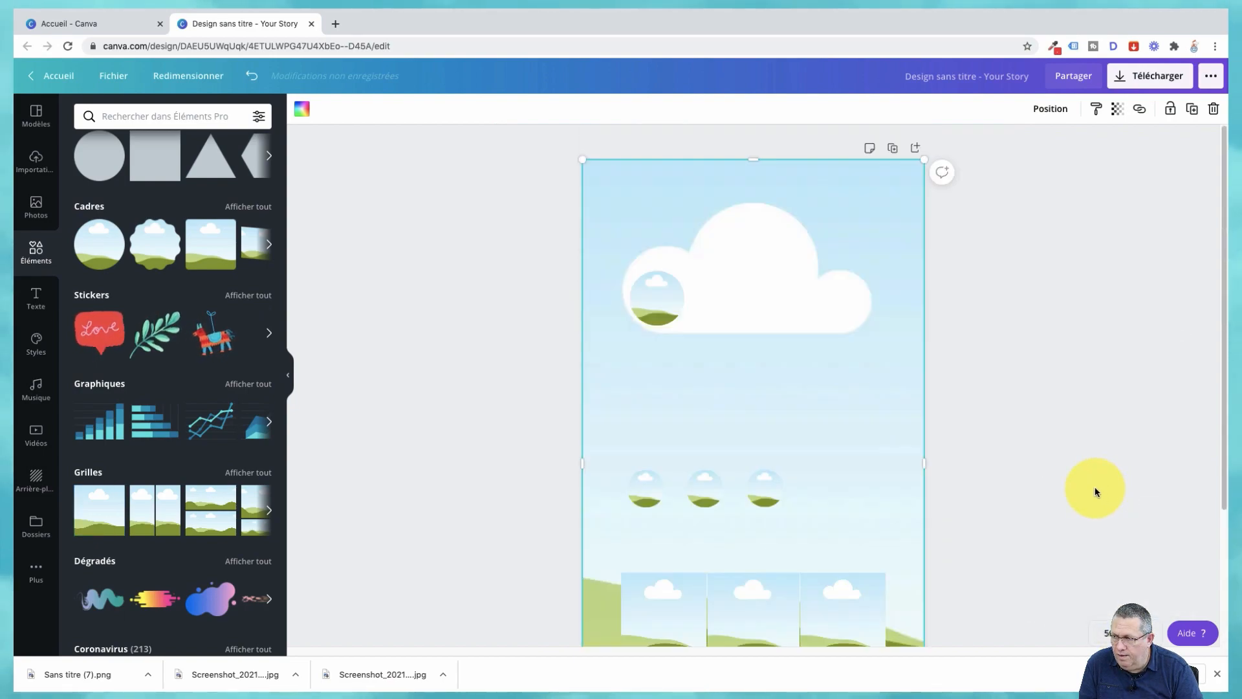
pyautogui.moveTo(924, 162); pyautogui.dragTo(776, 585)
pyautogui.scroll(-3, 1074, 444)
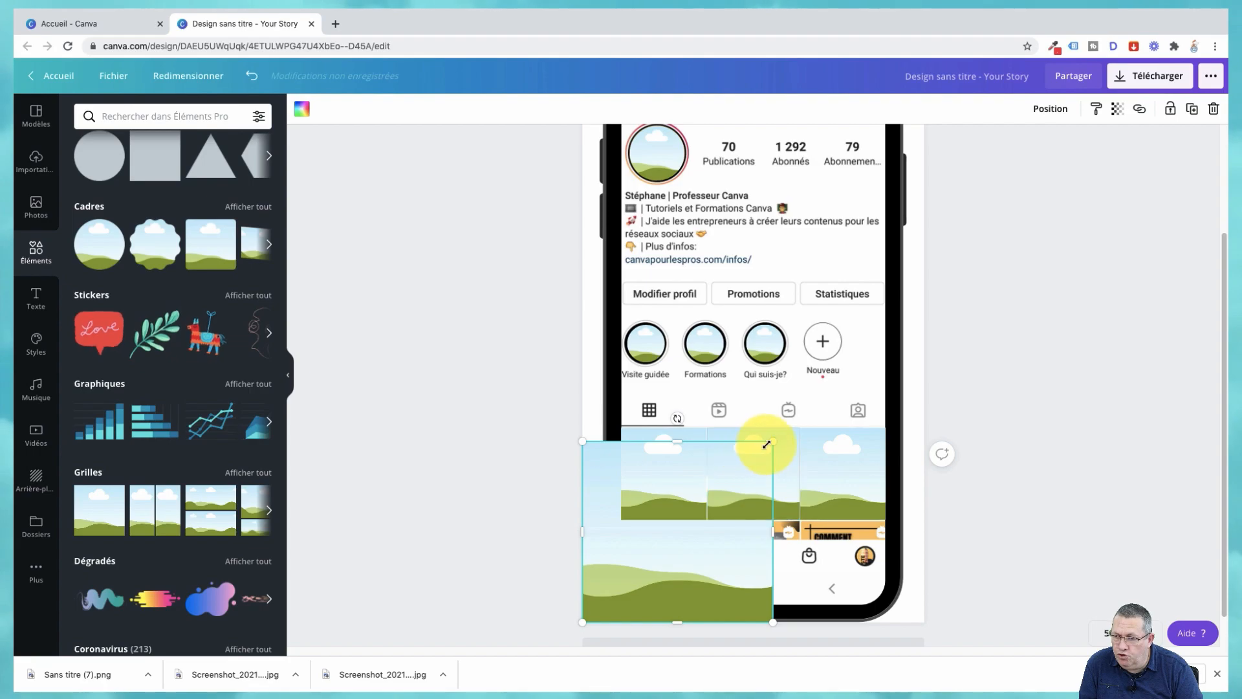
# Step: Fit the new grid over the visible strip of the second row's first post, about 270 wide by 61 high
pyautogui.moveTo(767, 446); pyautogui.dragTo(658, 517)
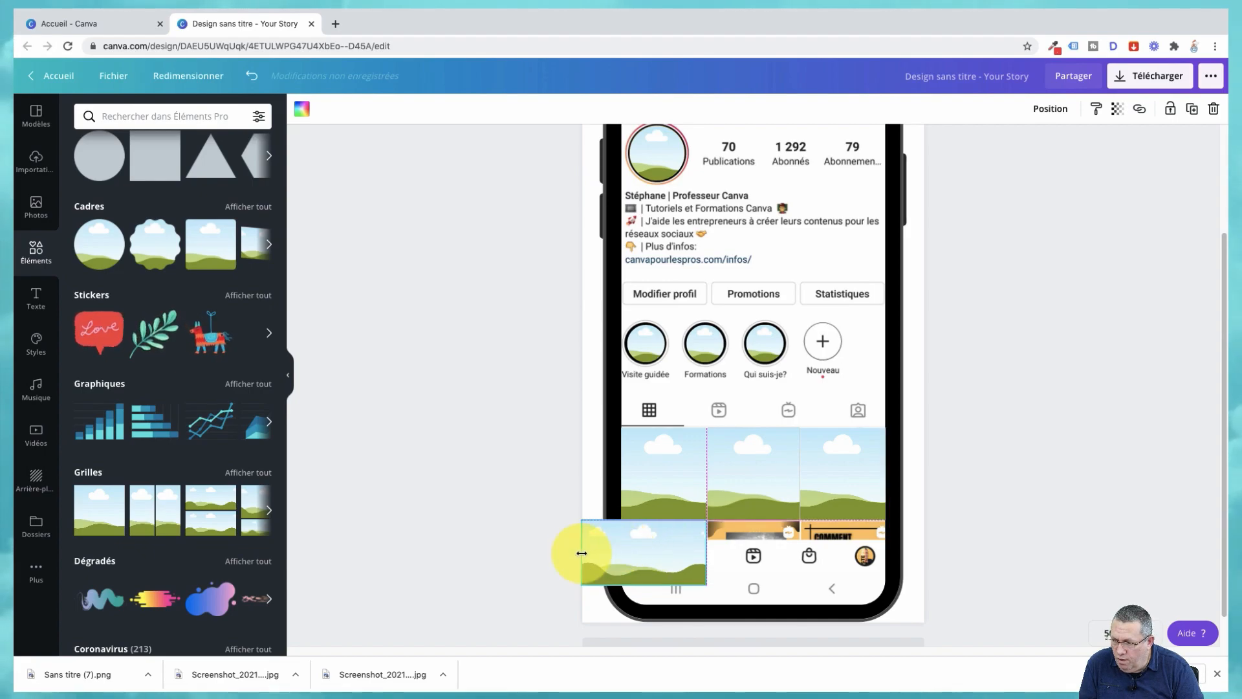
pyautogui.moveTo(584, 553); pyautogui.dragTo(663, 521)
pyautogui.moveTo(666, 574); pyautogui.dragTo(674, 534)
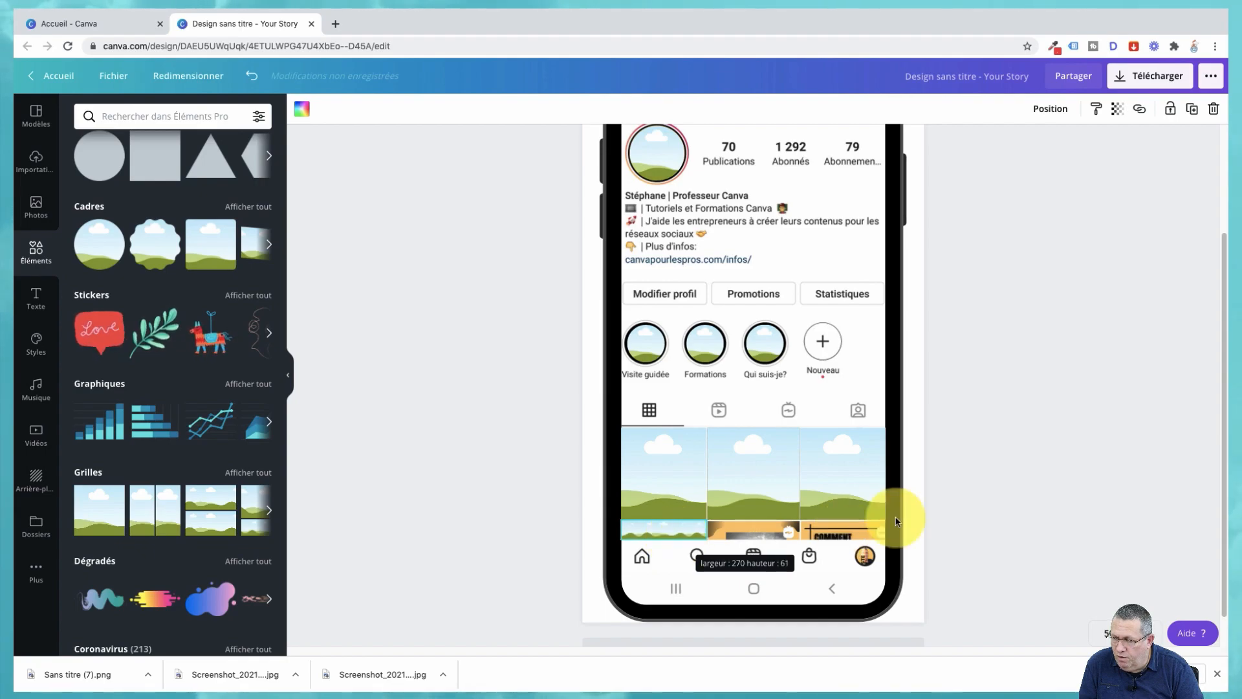
pyautogui.click(1027, 484)
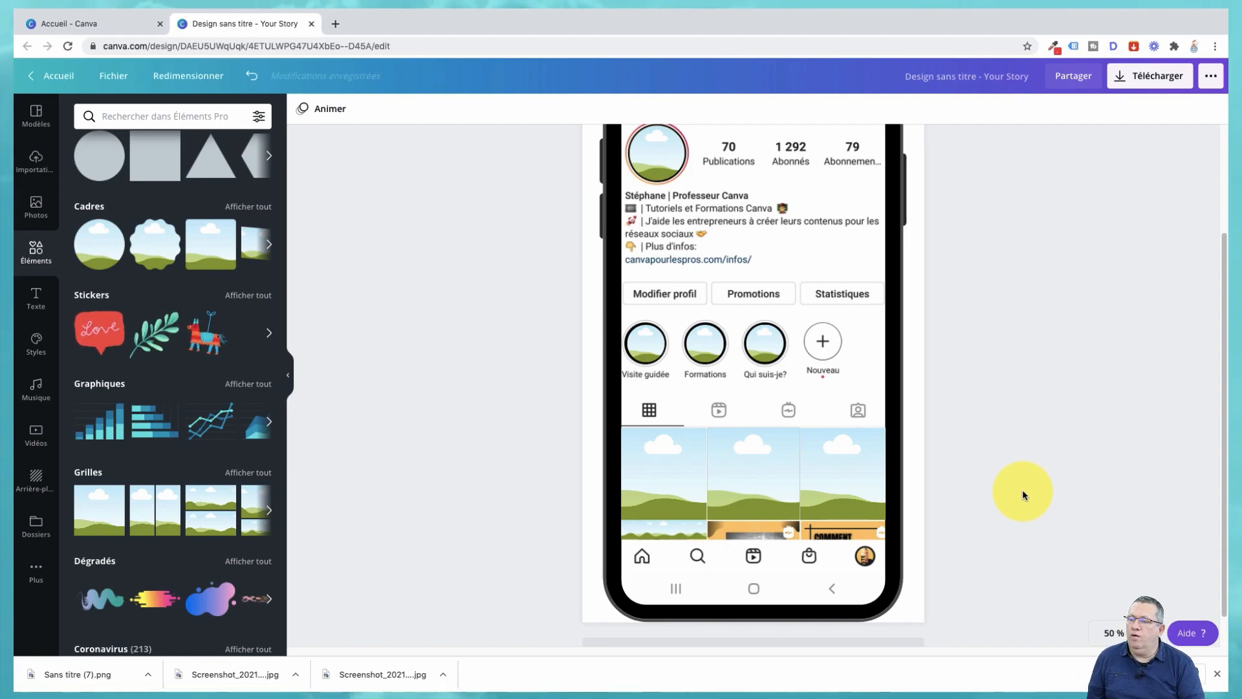
# Step: Add a blank second page below the profile mockup
pyautogui.scroll(2, 1029, 456)
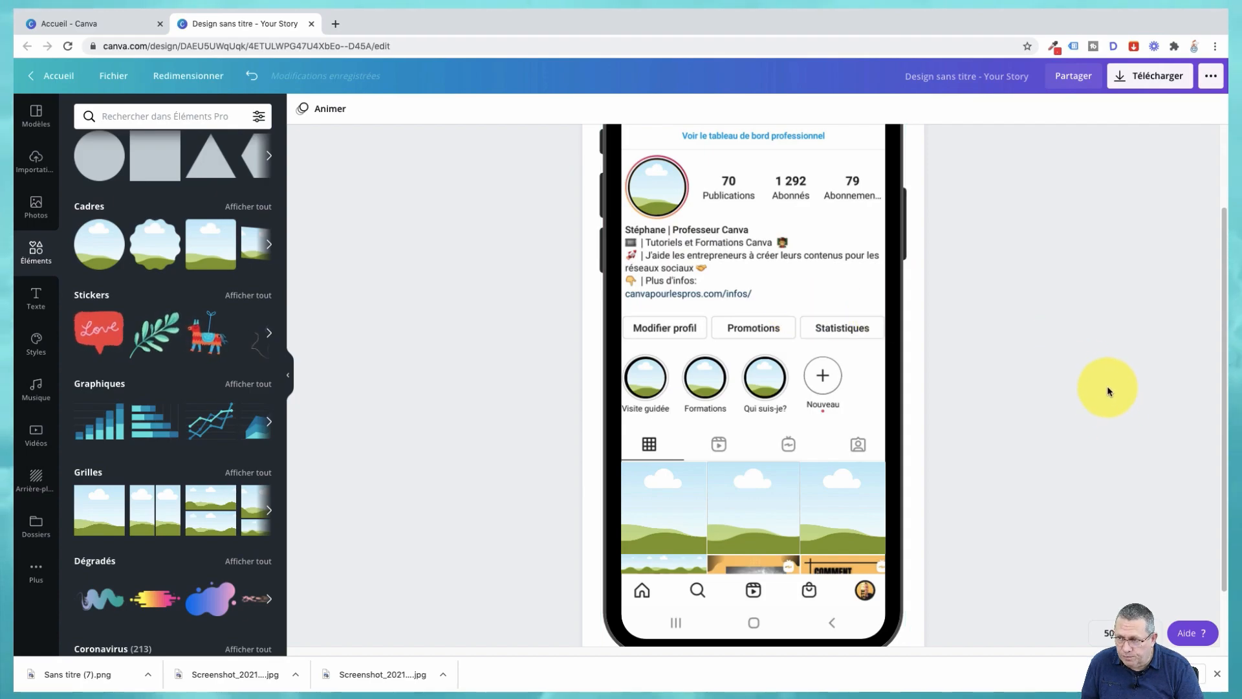
pyautogui.scroll(-3, 1120, 367)
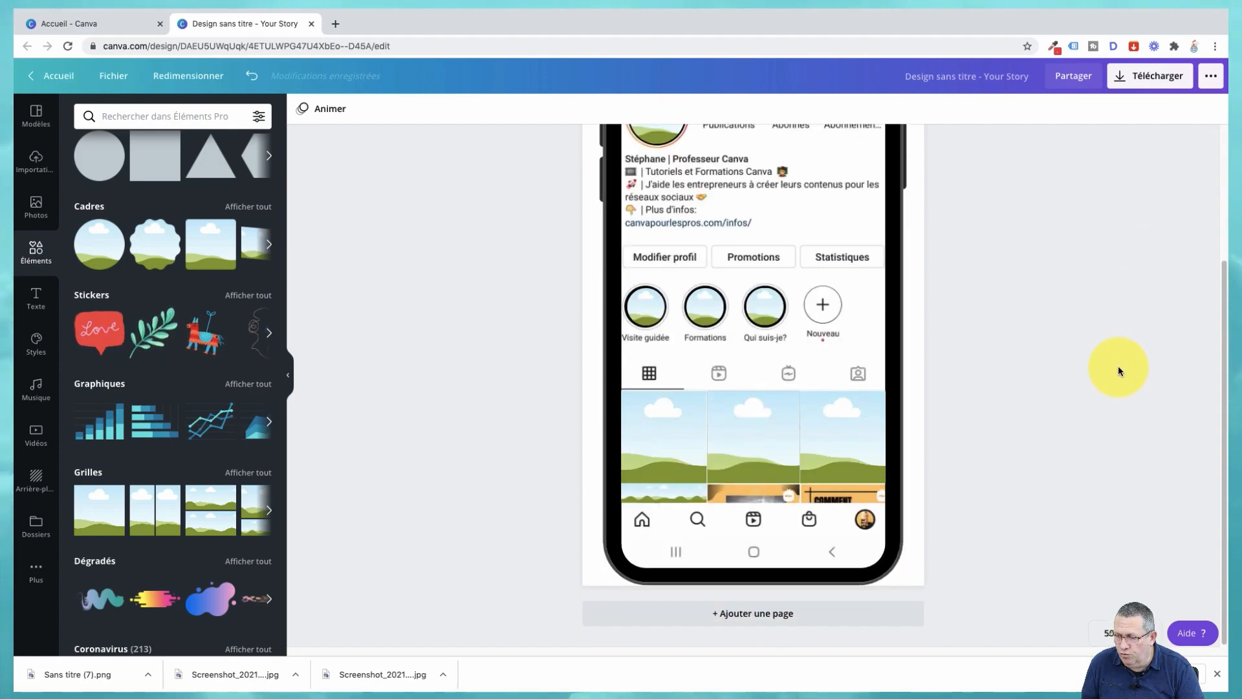
pyautogui.scroll(8, 1113, 359)
pyautogui.scroll(-8, 1112, 358)
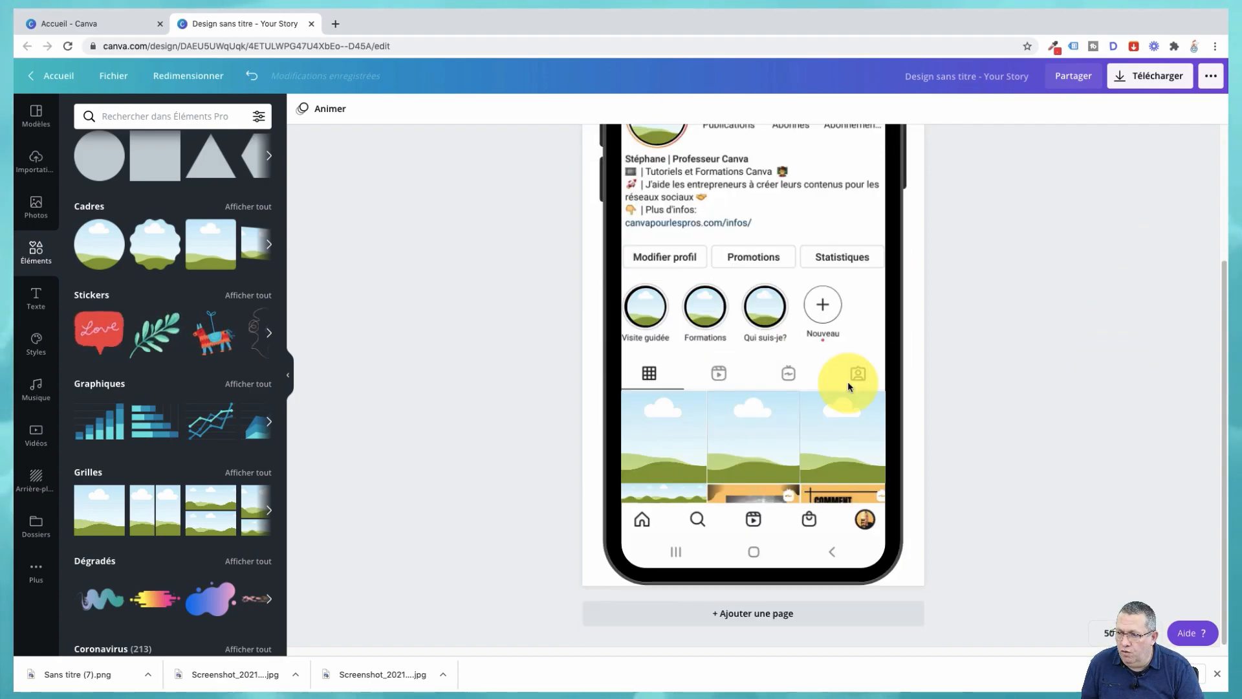
pyautogui.click(748, 620)
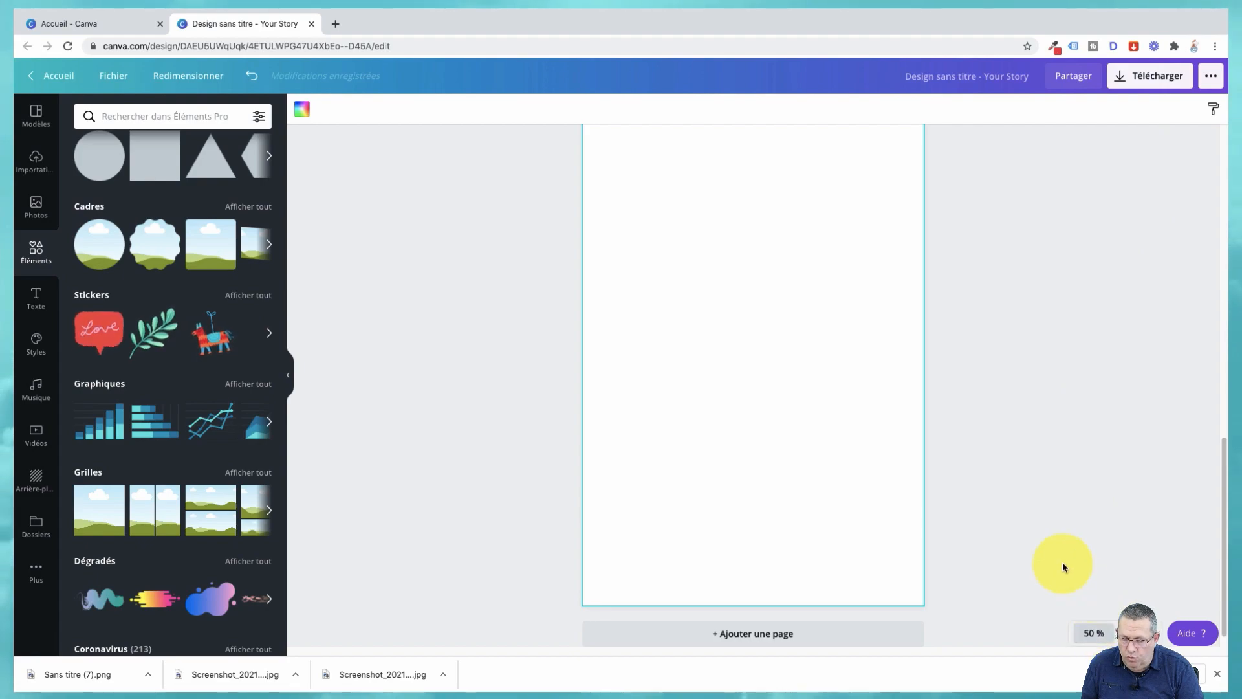
# Step: Add the free smartphone frame from the Cadres collection to page 2, position it and enlarge it to nearly fill the page
pyautogui.click(241, 207)
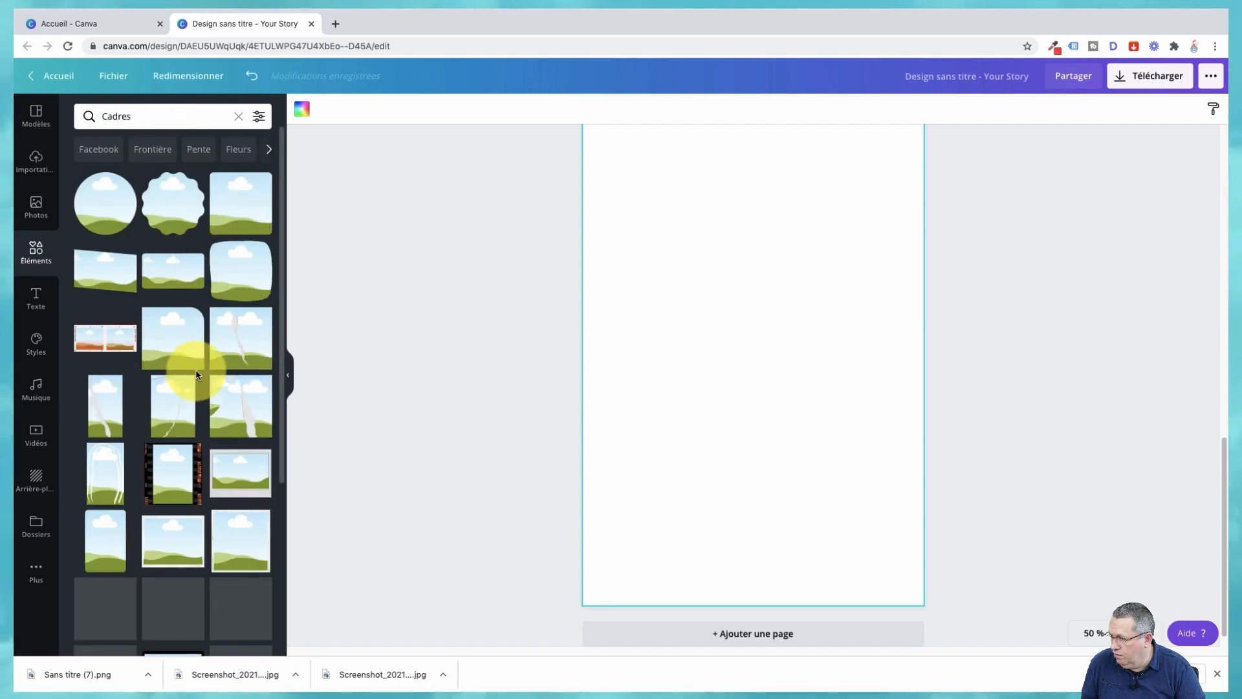
pyautogui.scroll(-2, 197, 378)
pyautogui.scroll(-4, 198, 379)
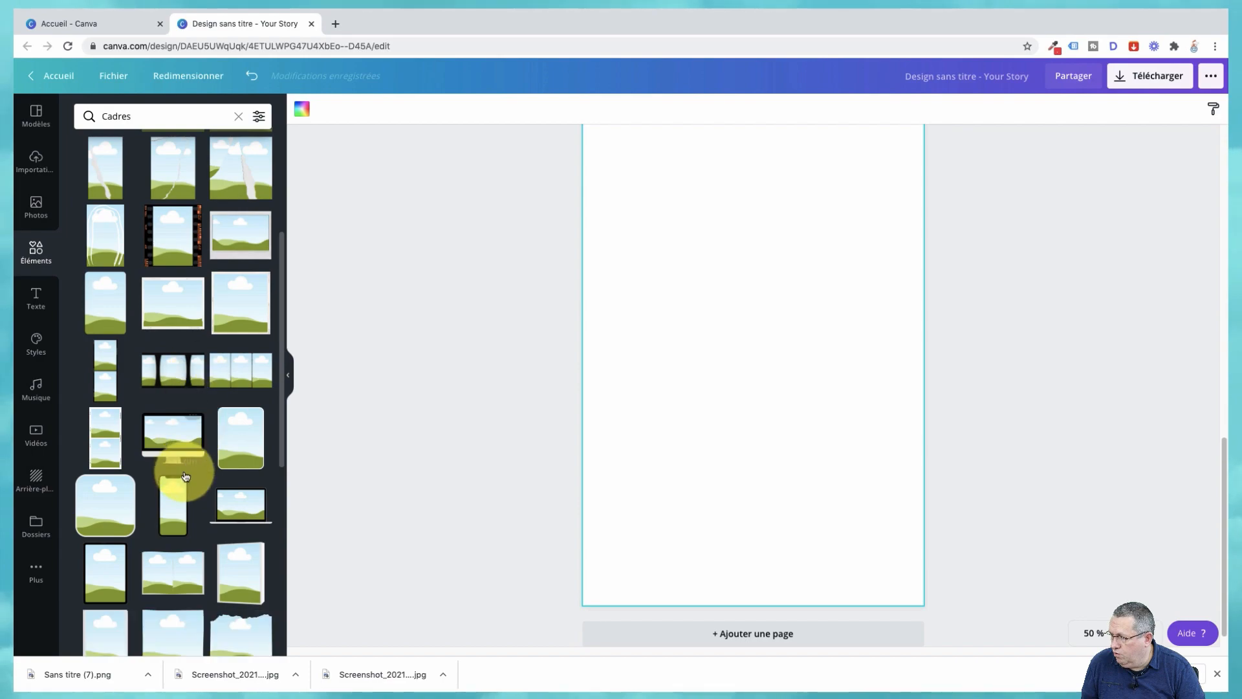
pyautogui.click(173, 503)
pyautogui.moveTo(669, 468); pyautogui.dragTo(605, 596)
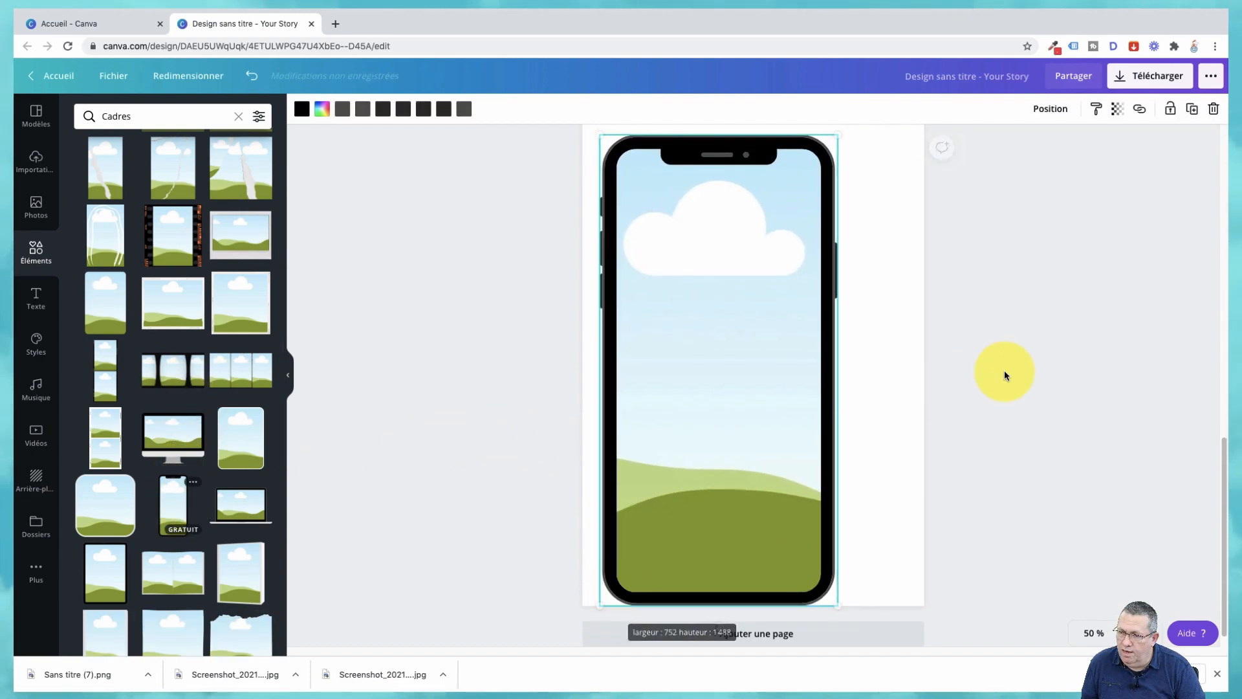
pyautogui.scroll(3, 1003, 372)
pyautogui.moveTo(836, 314); pyautogui.dragTo(964, 211)
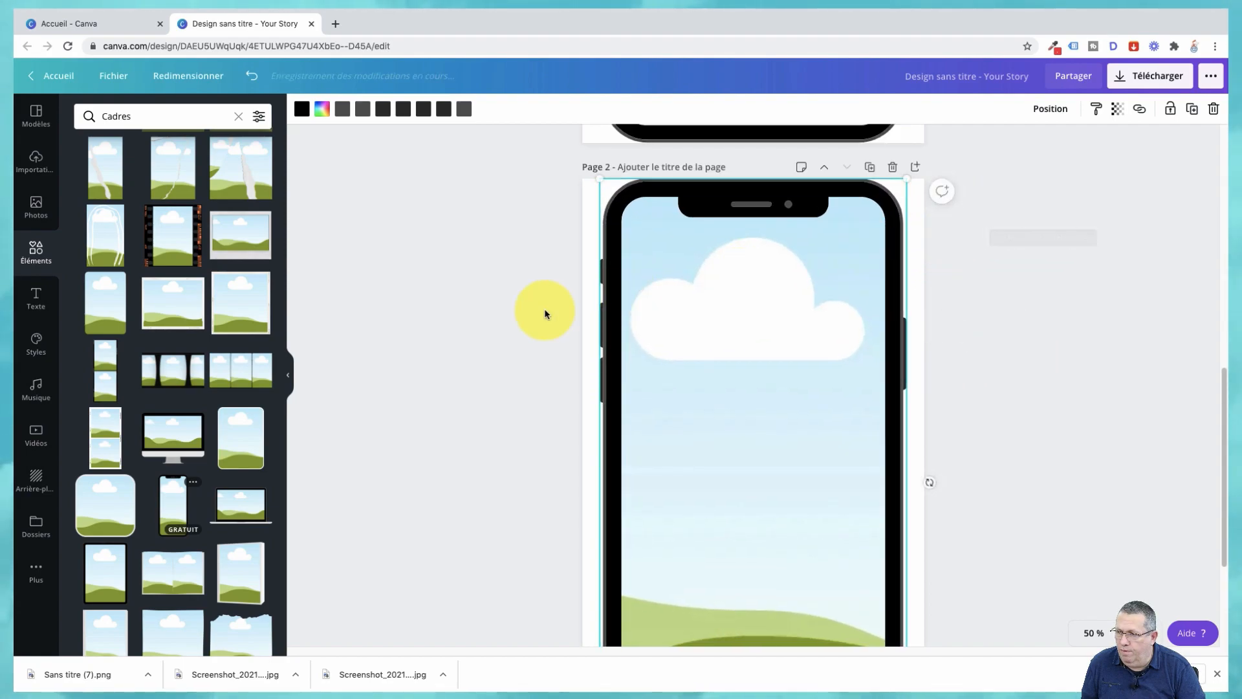
# Step: Fill the phone frame on page 2 with the uploaded Instagram screenshot showing only the feed posts
pyautogui.click(35, 157)
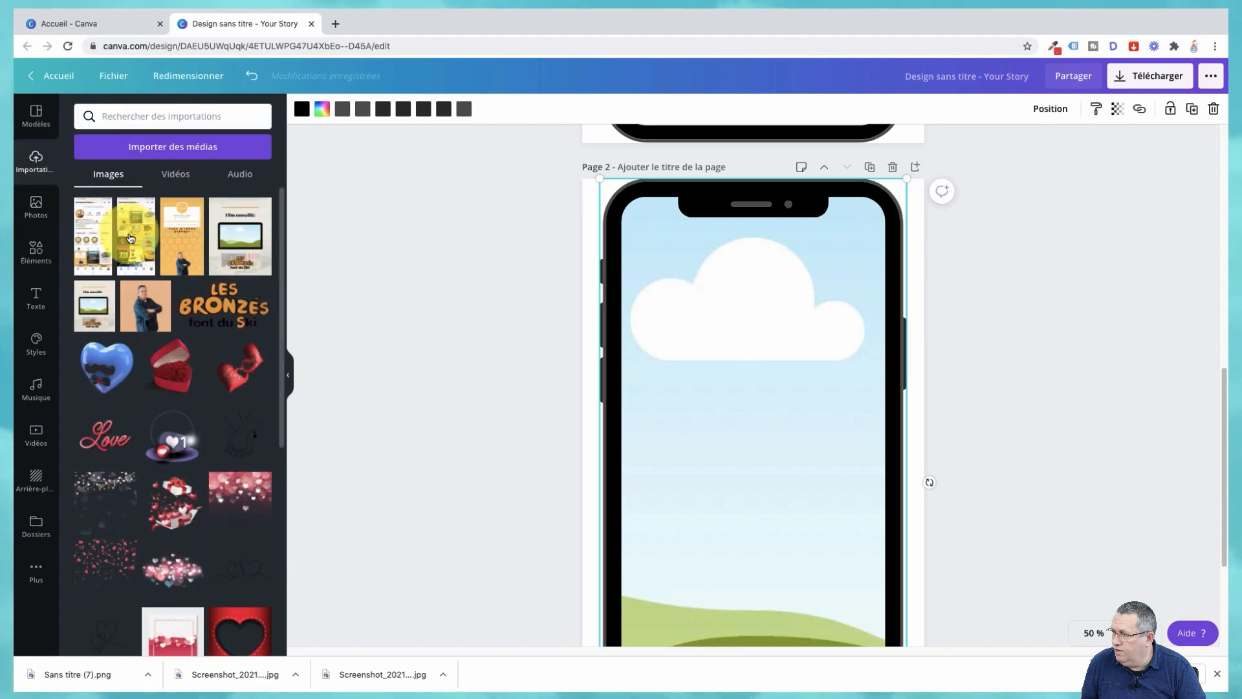
pyautogui.moveTo(128, 239); pyautogui.dragTo(194, 260)
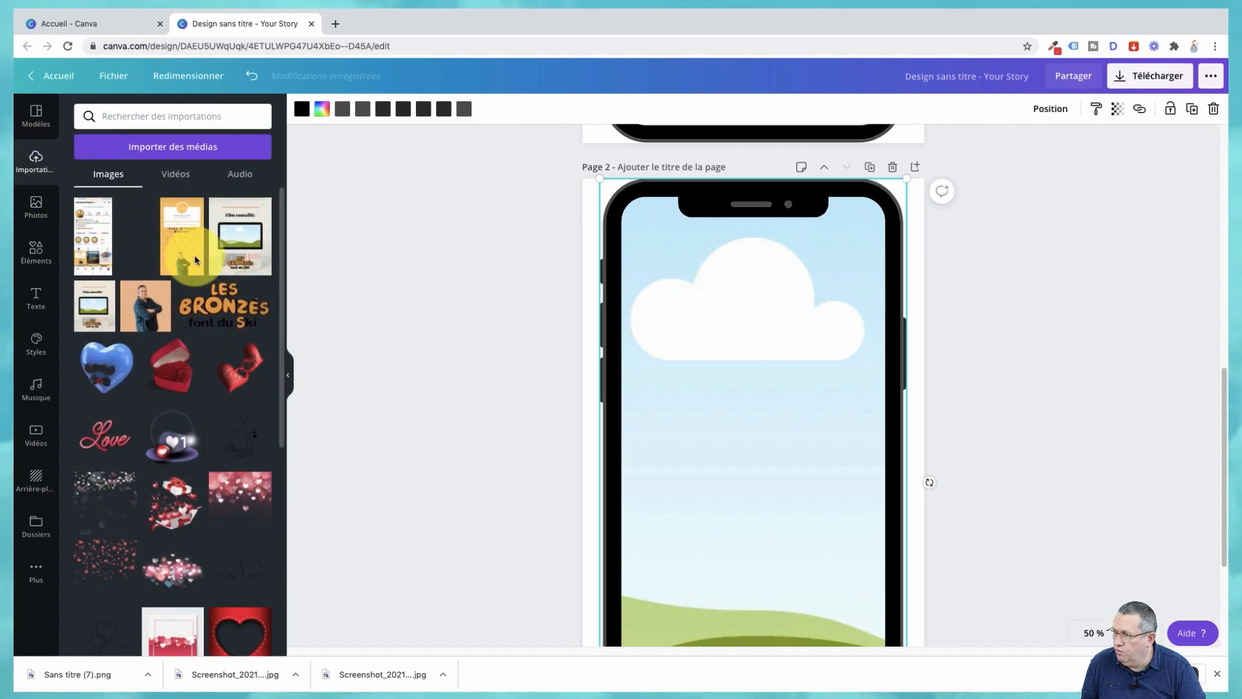
pyautogui.moveTo(593, 328); pyautogui.dragTo(646, 339)
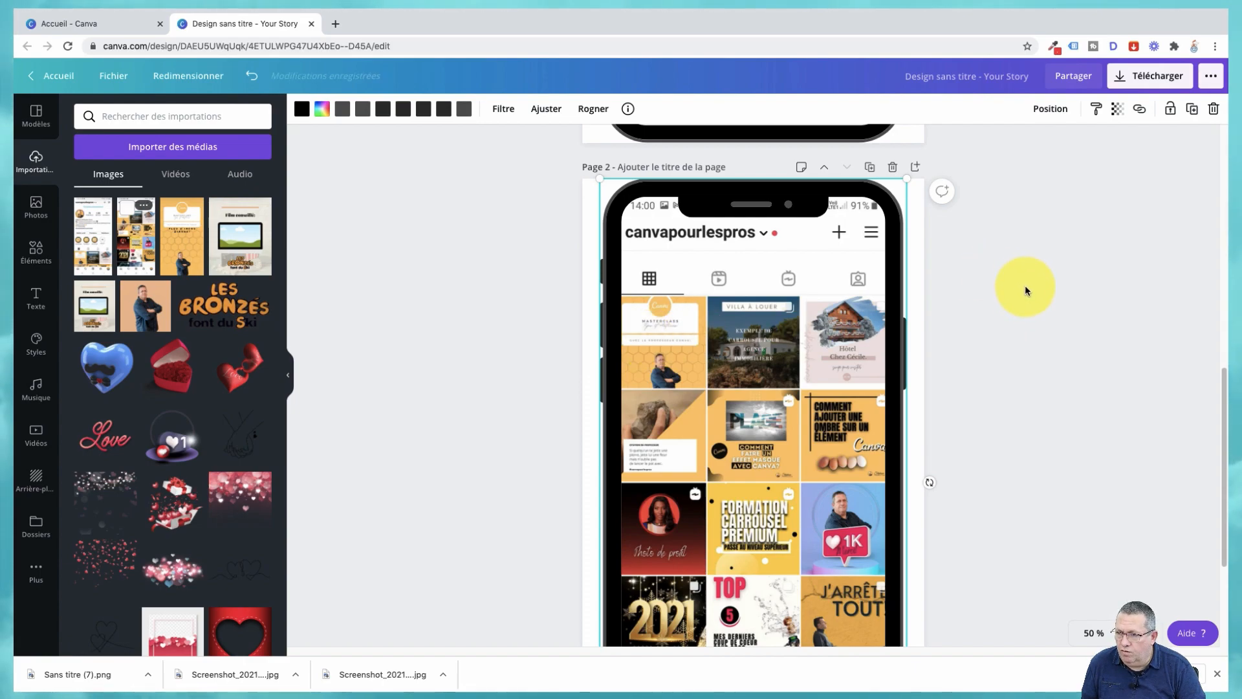
pyautogui.scroll(-2, 1025, 286)
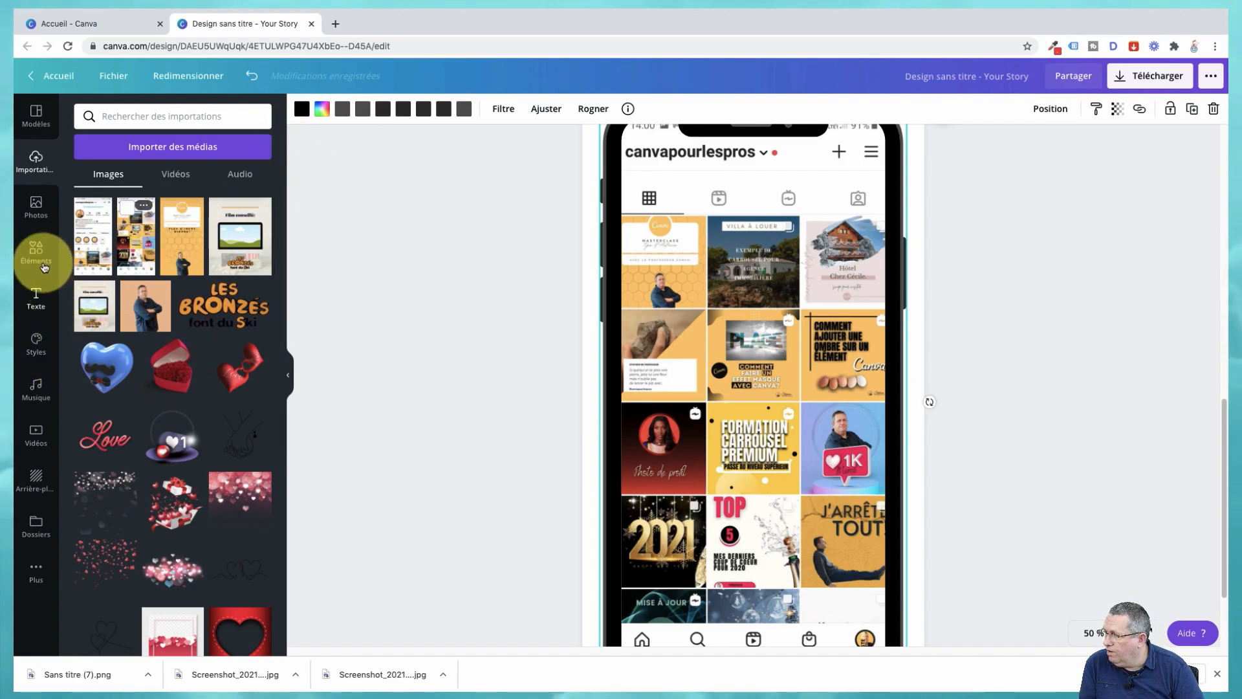
# Step: Clear the Cadres search and add a single-cell grid from the Grilles collection to page 2
pyautogui.click(34, 259)
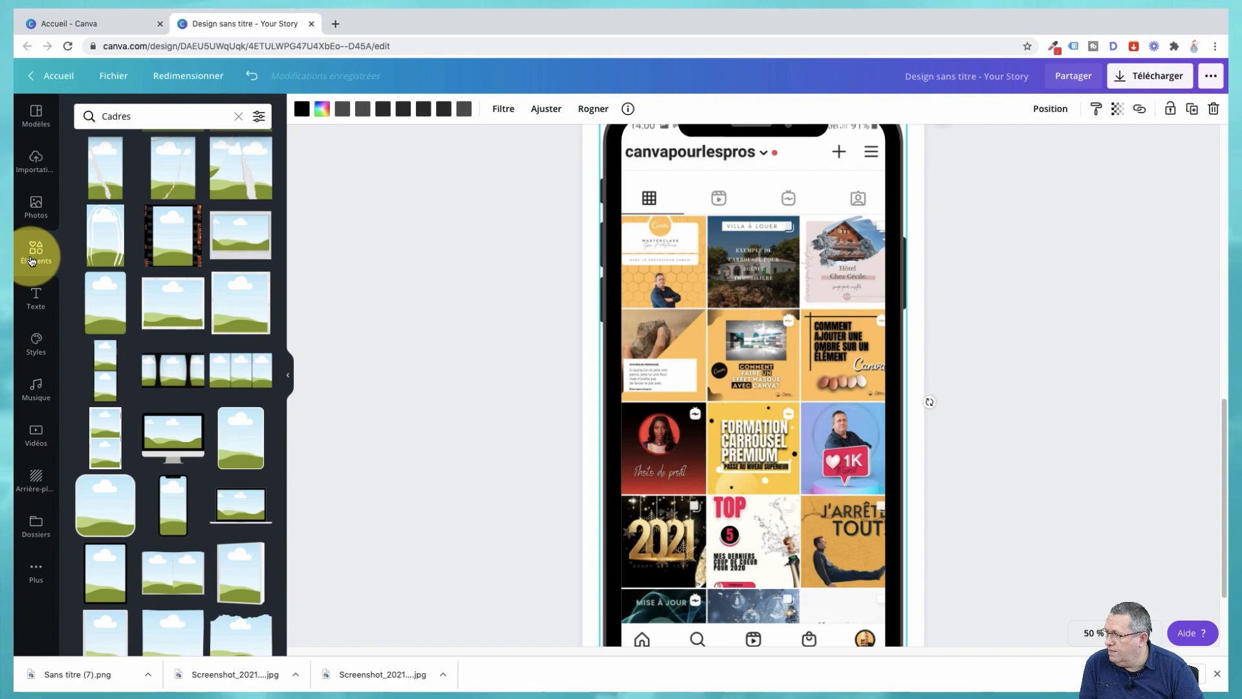
pyautogui.click(238, 117)
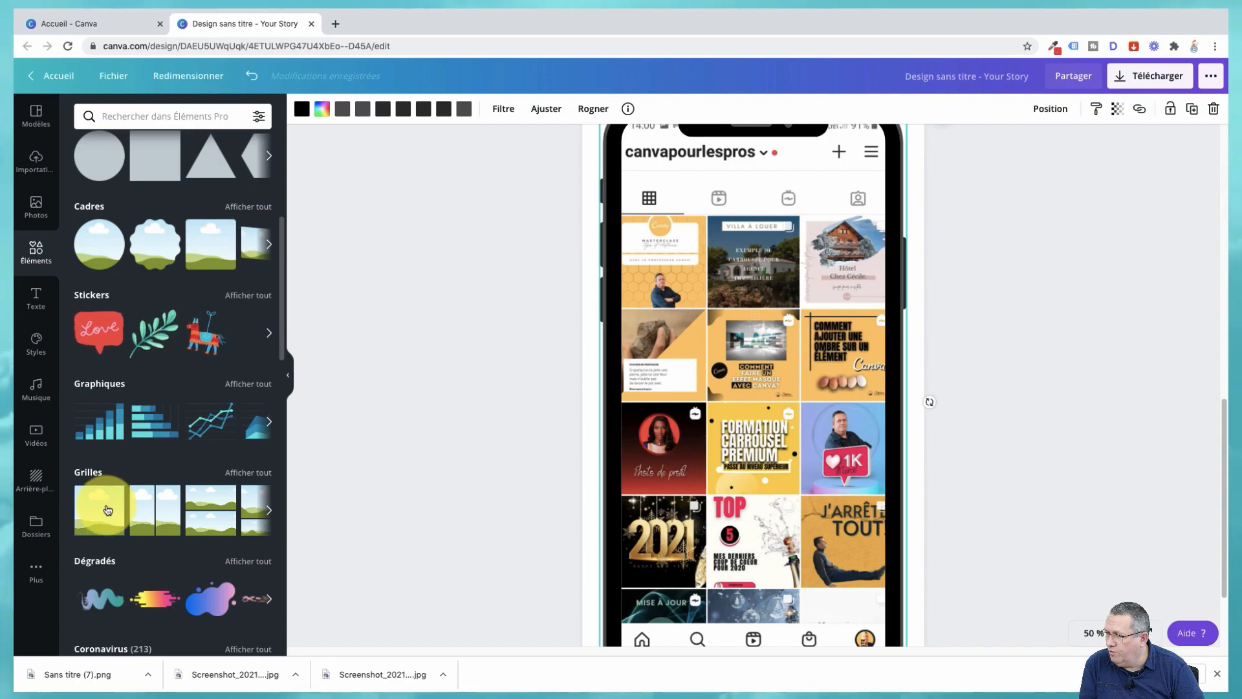
pyautogui.click(103, 508)
pyautogui.scroll(3, 1124, 282)
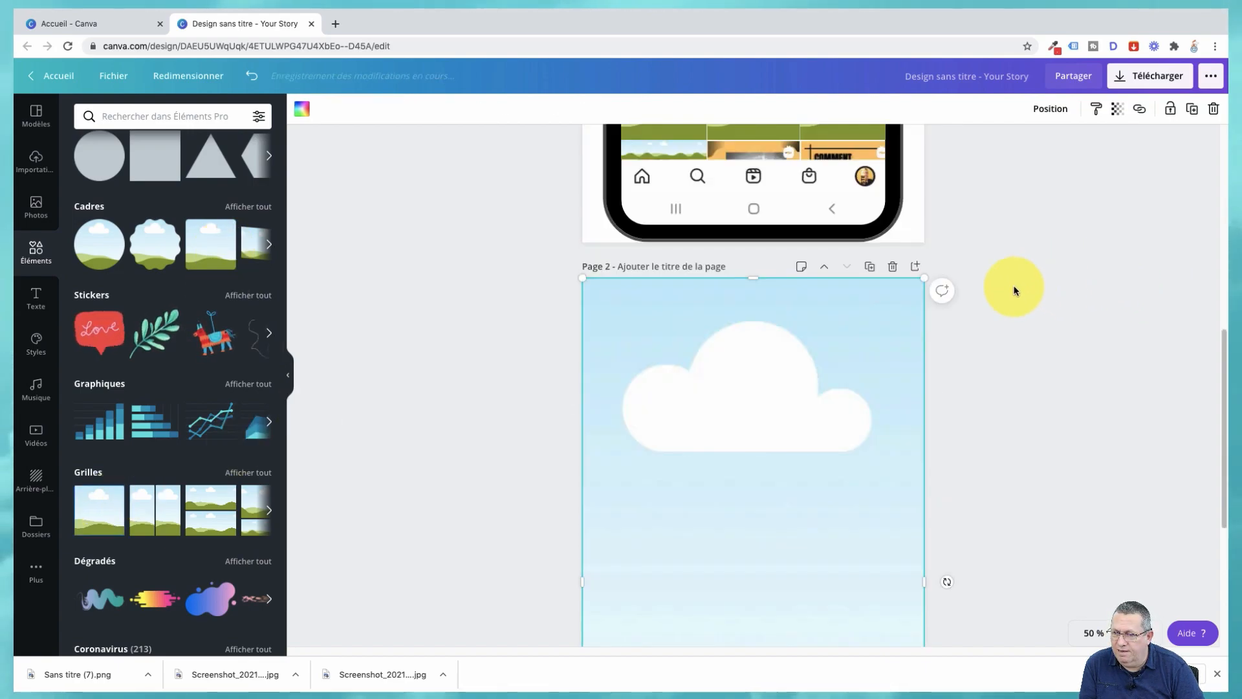
# Step: Shrink the single-cell grid on page 2 and fit it exactly over the first post of the feed
pyautogui.moveTo(920, 290); pyautogui.dragTo(850, 454)
pyautogui.scroll(-5, 979, 416)
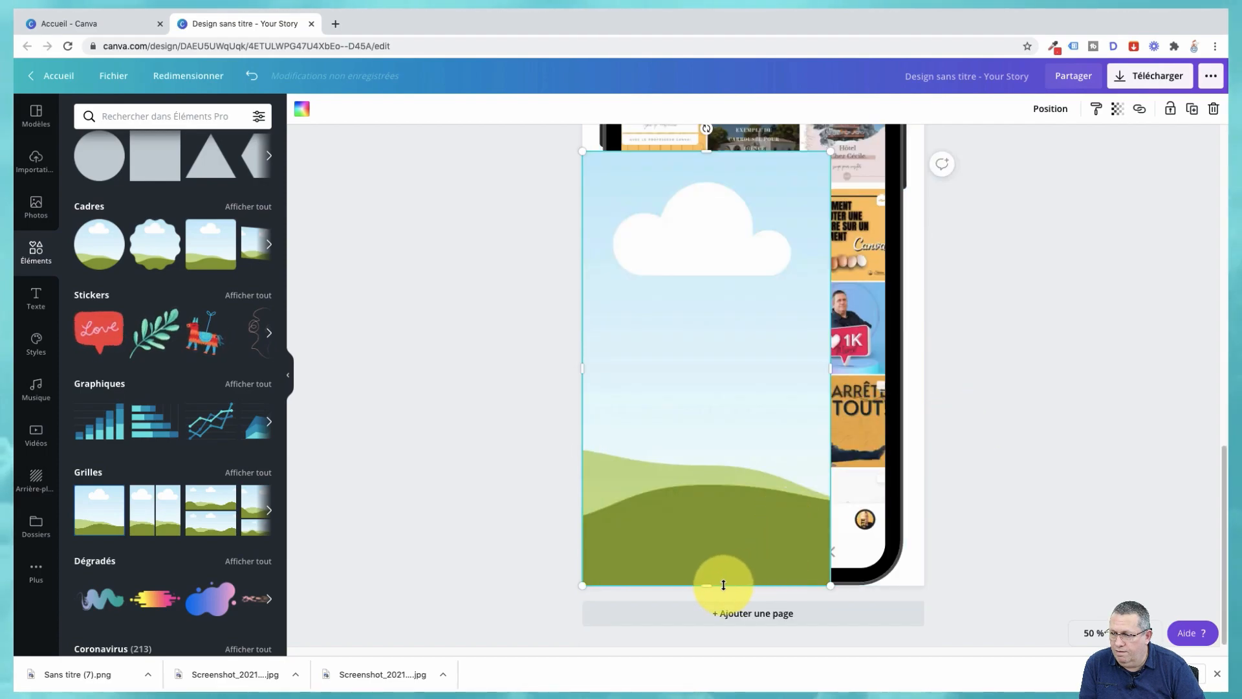
pyautogui.moveTo(708, 586); pyautogui.dragTo(723, 305)
pyautogui.scroll(3, 1005, 336)
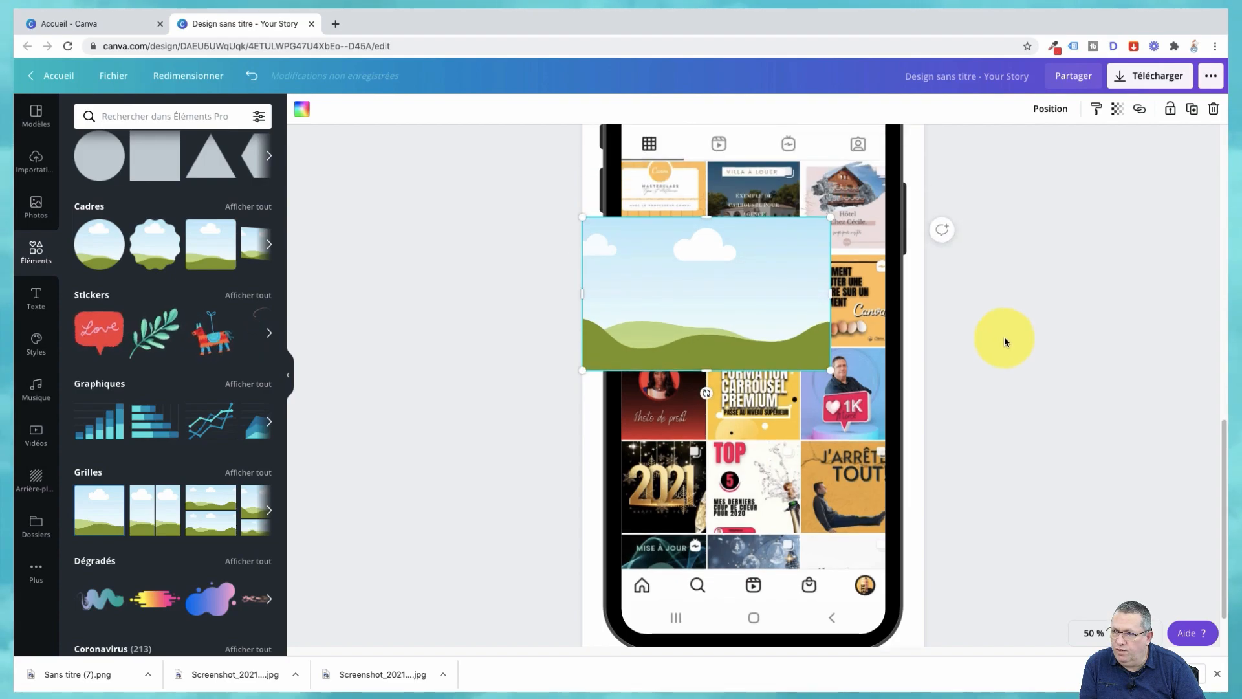
pyautogui.moveTo(596, 327); pyautogui.dragTo(624, 328)
pyautogui.moveTo(688, 305); pyautogui.dragTo(665, 288)
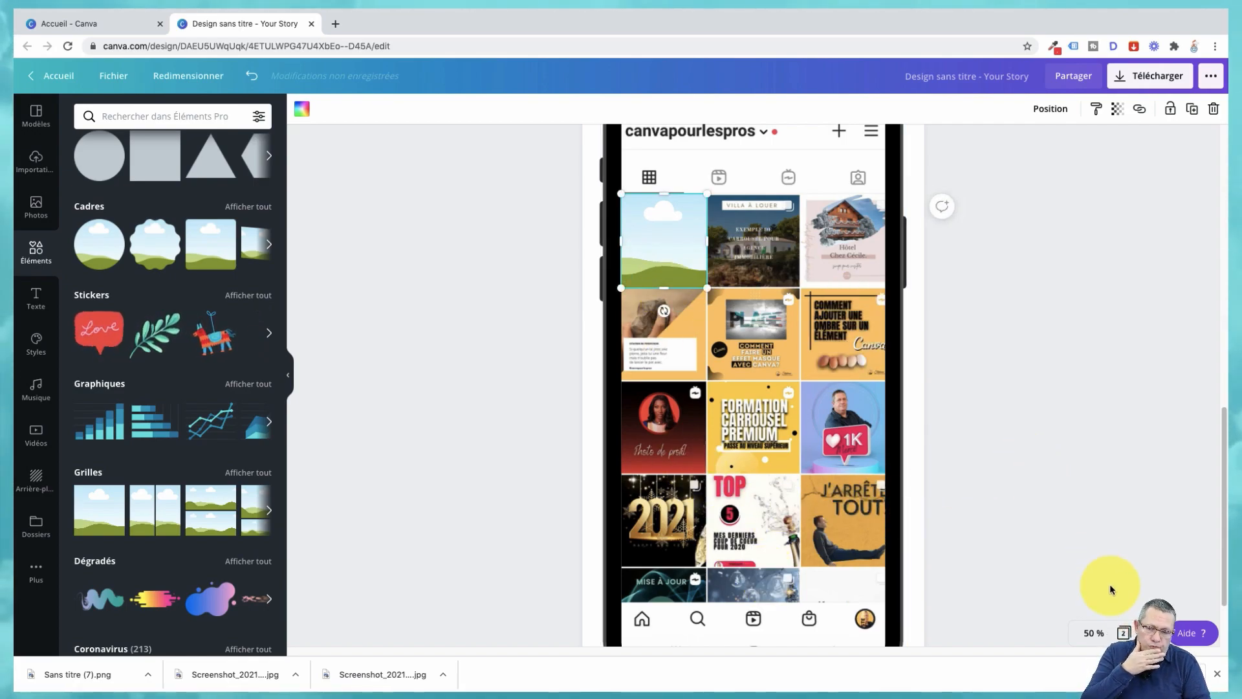
pyautogui.click(1088, 631)
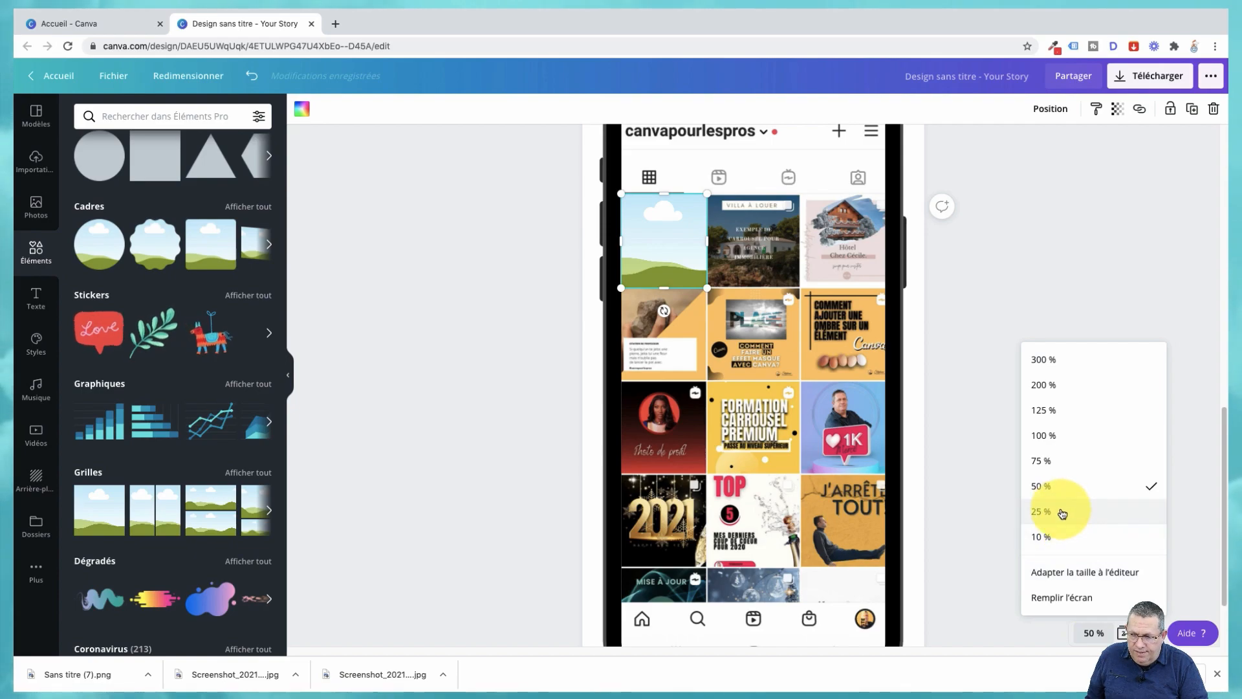
pyautogui.click(1061, 511)
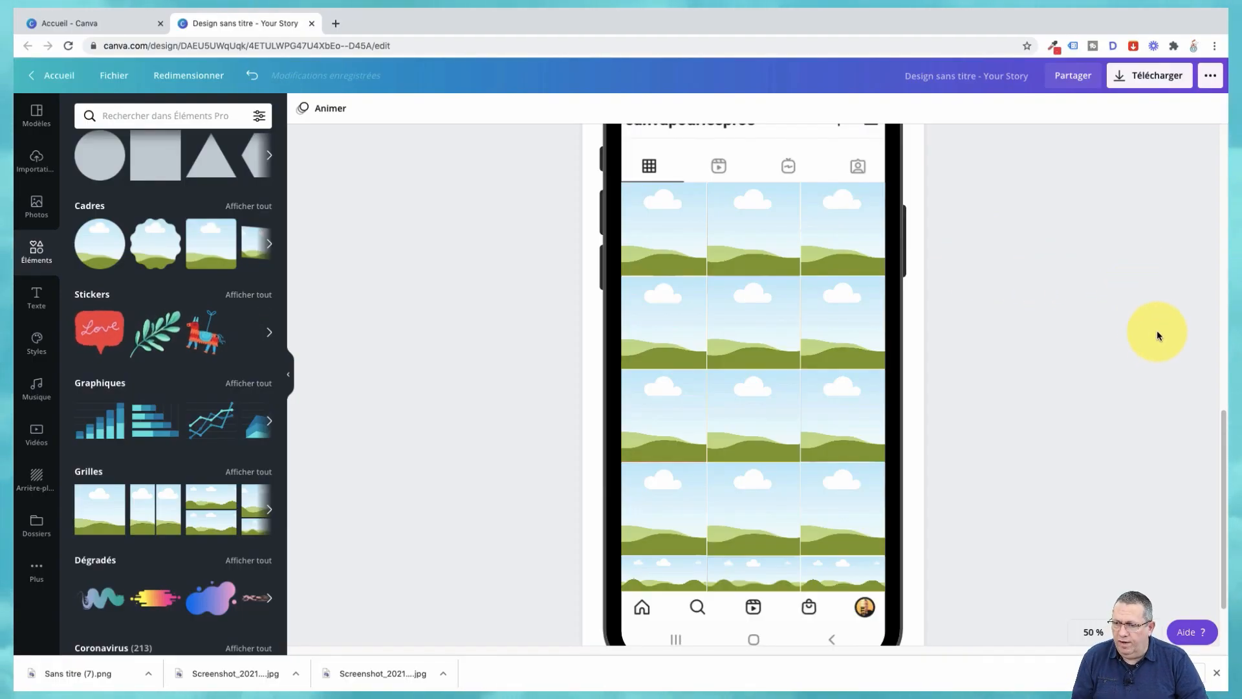
# Step: Inspect the alignment of the feed grids at 200 % zoom, return to 50 % and review both pages
pyautogui.click(1092, 632)
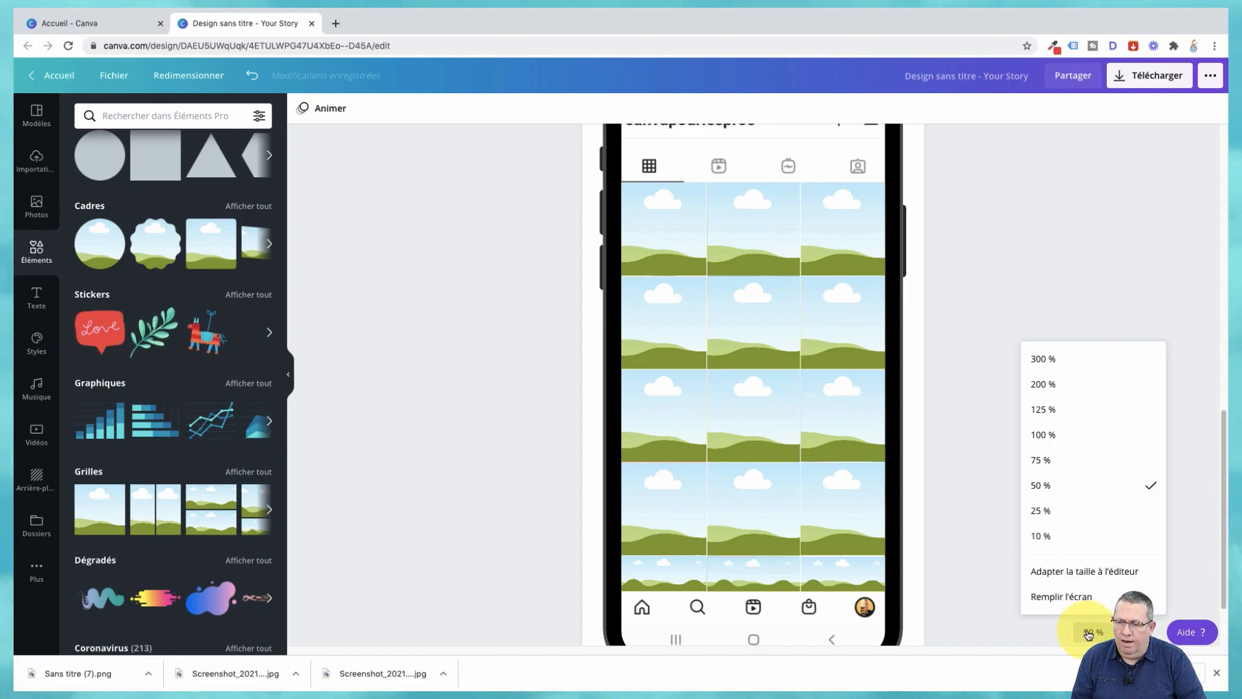
pyautogui.click(1074, 388)
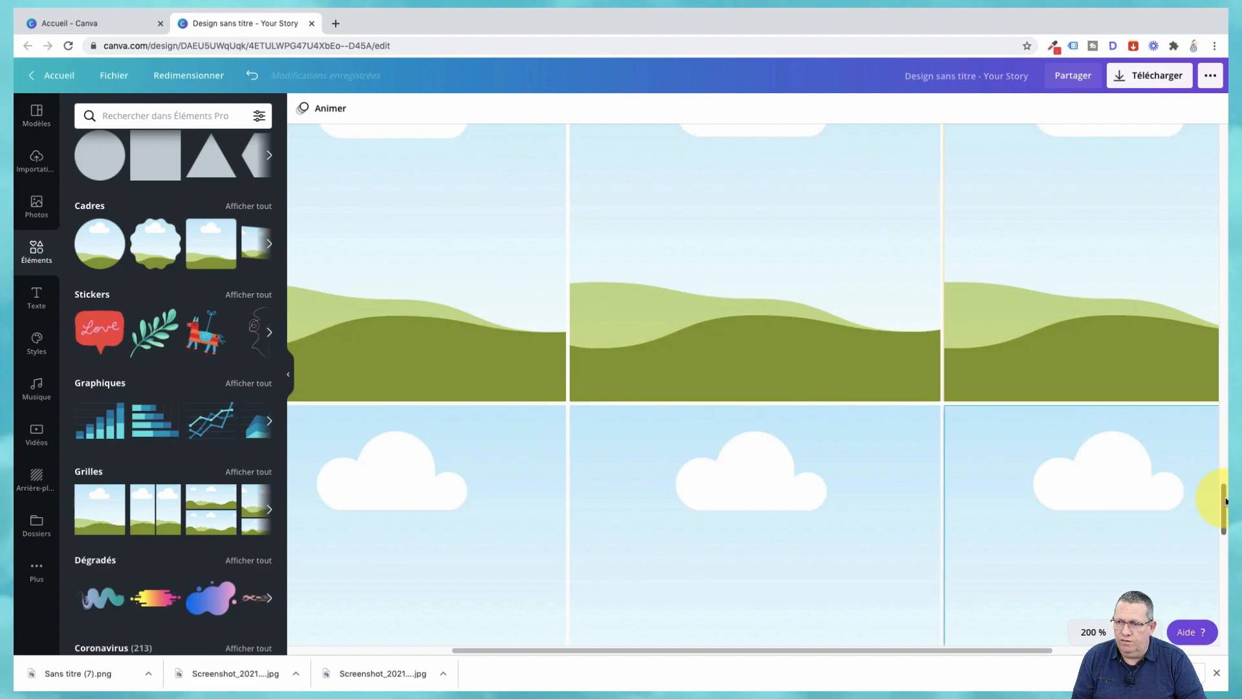
pyautogui.scroll(-2, 1223, 479)
pyautogui.scroll(1, 1226, 464)
pyautogui.moveTo(1227, 462); pyautogui.dragTo(1224, 542)
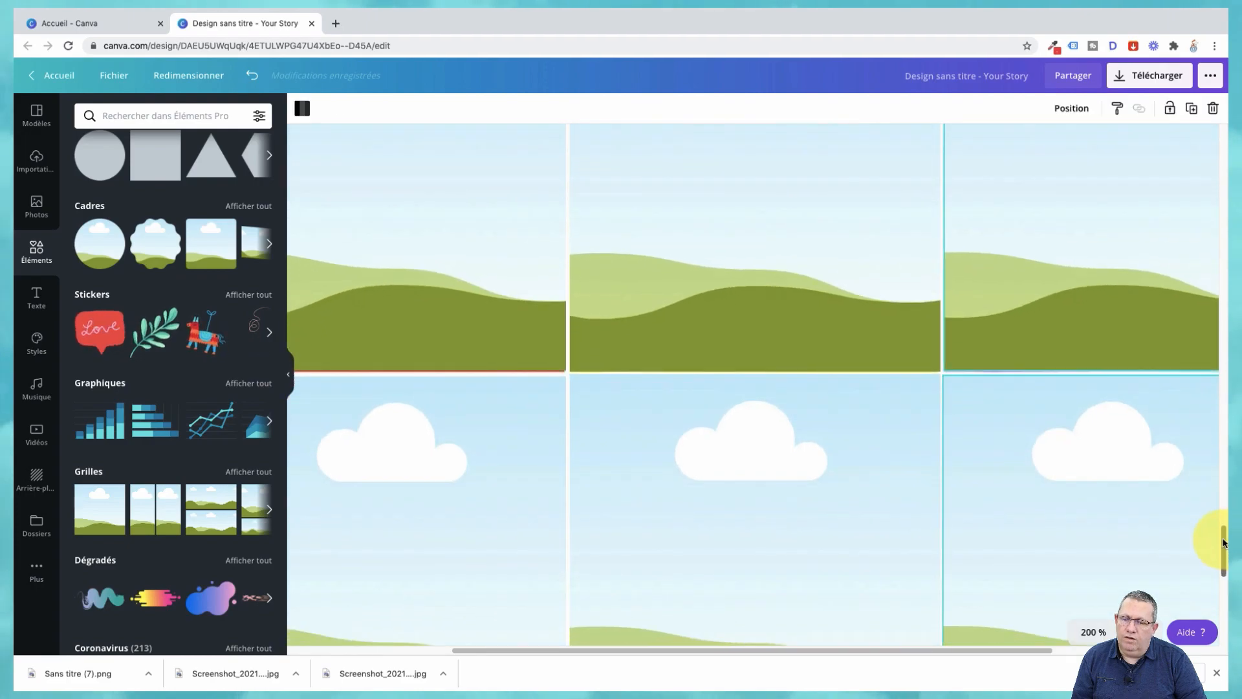
pyautogui.click(1093, 632)
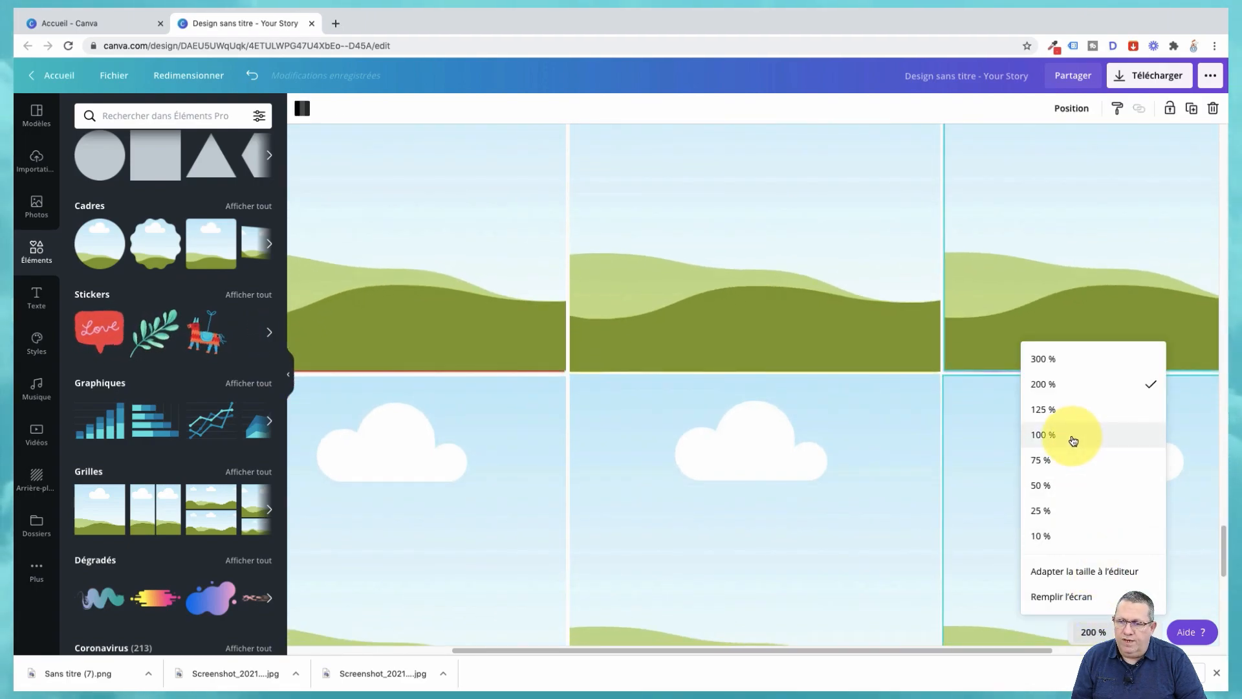
pyautogui.click(1065, 484)
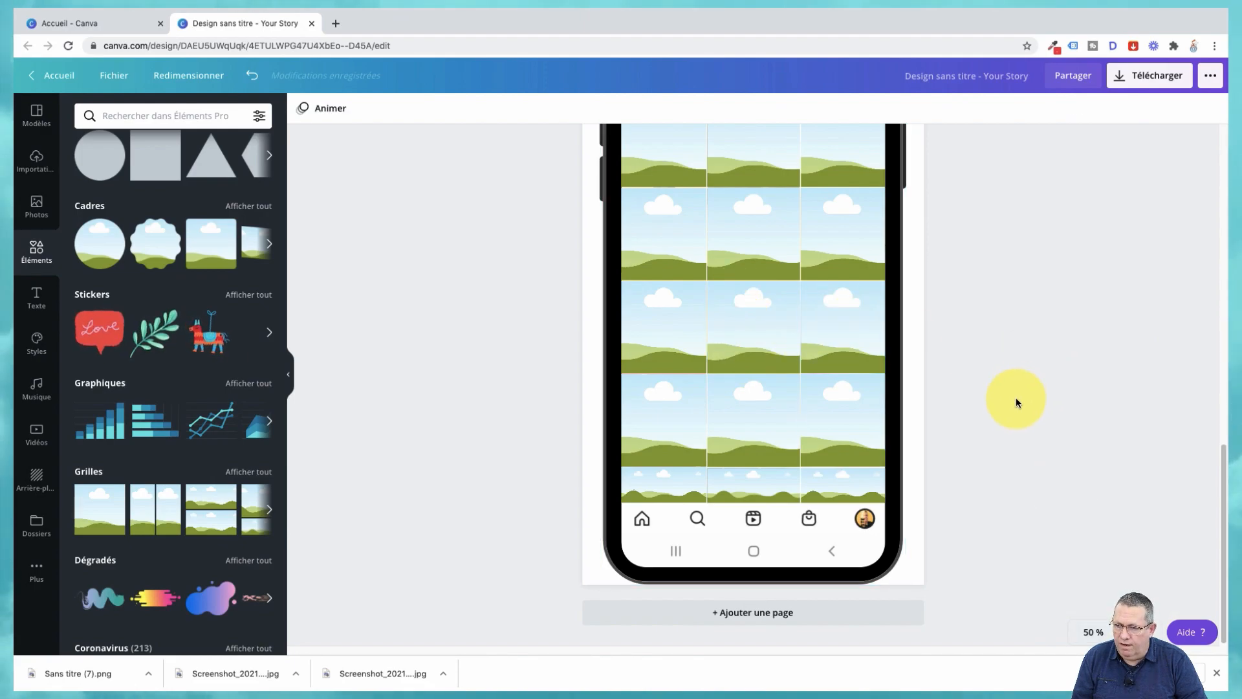
pyautogui.scroll(1, 1026, 406)
pyautogui.scroll(15, 1027, 406)
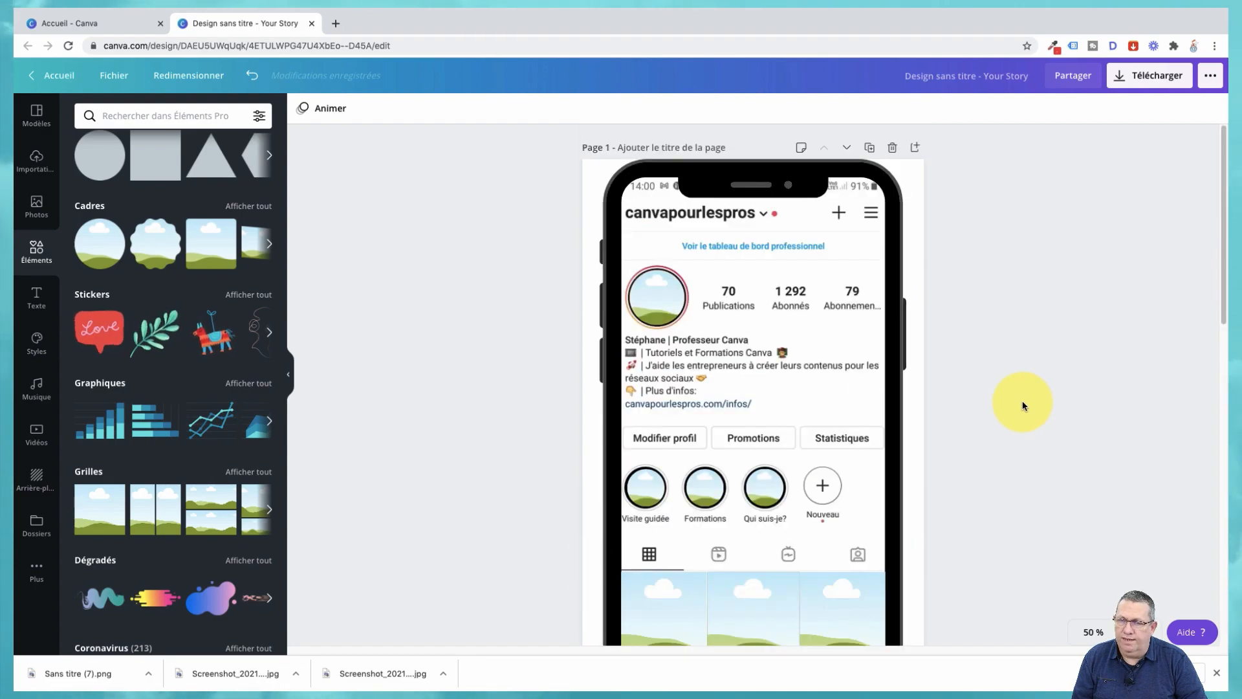
pyautogui.scroll(-15, 1023, 405)
pyautogui.scroll(-5, 1030, 398)
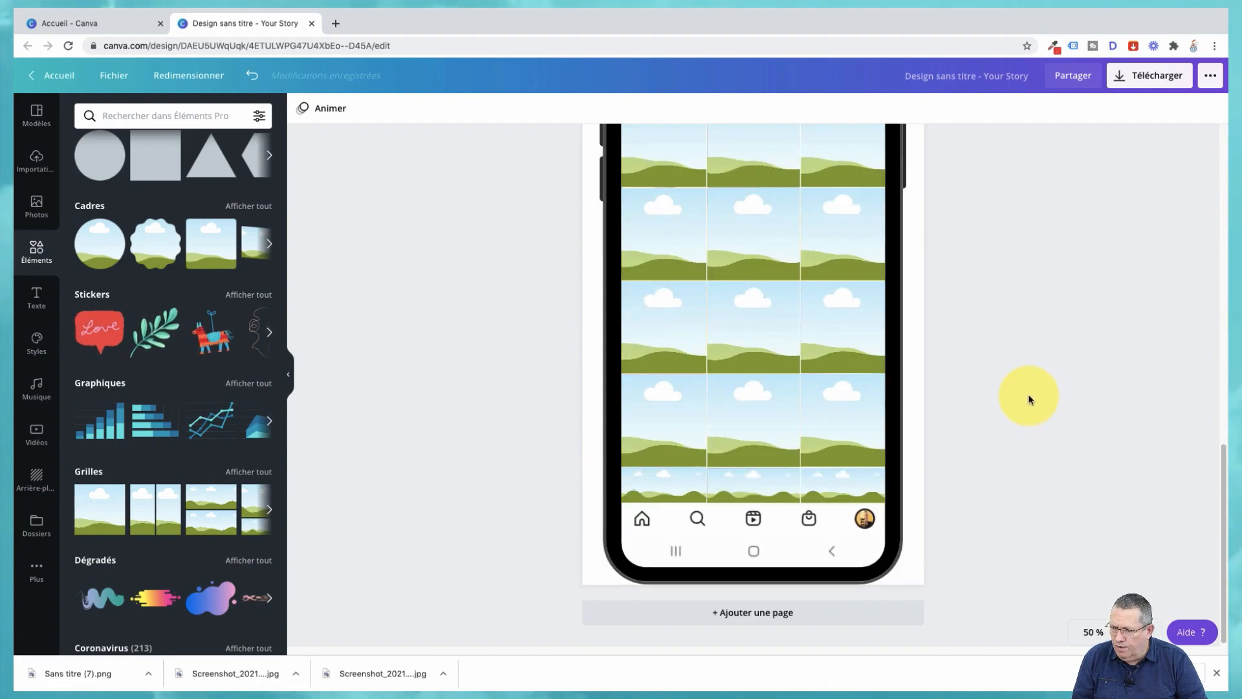
# Step: Add the circular frame from the Cadres collection to page 2 and fit it over the small profile picture in the phone's navigation bar
pyautogui.click(96, 247)
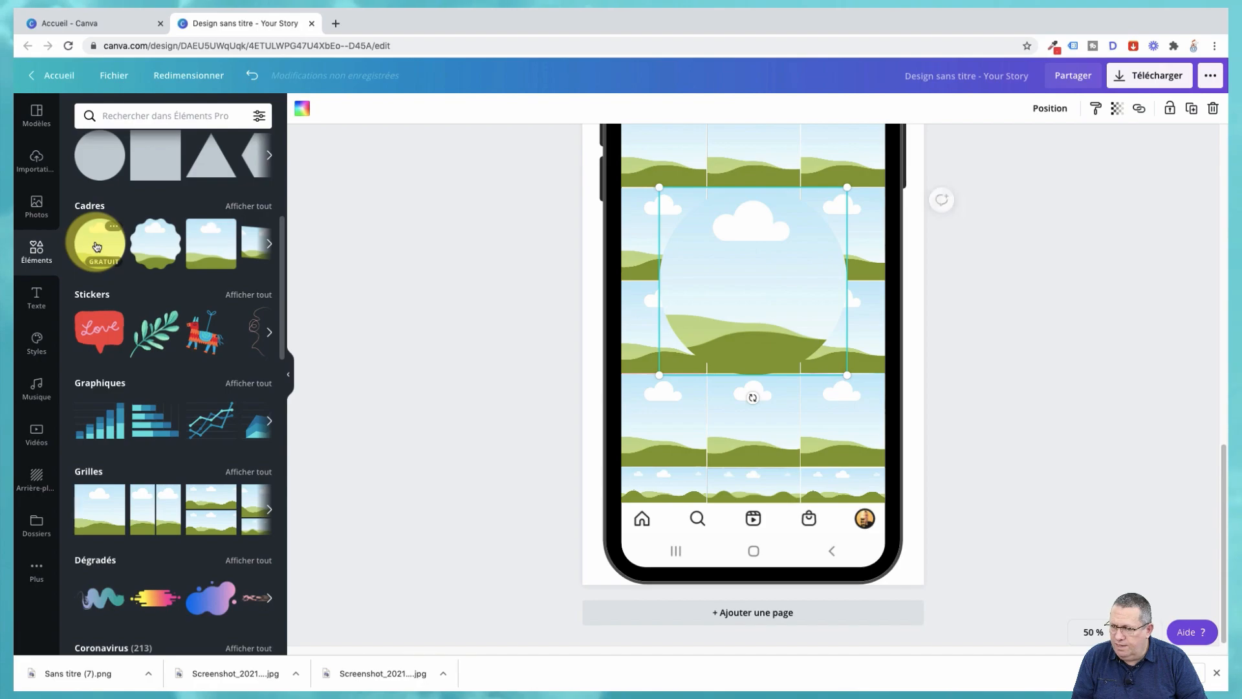
pyautogui.moveTo(844, 194); pyautogui.dragTo(671, 362)
pyautogui.moveTo(756, 447); pyautogui.dragTo(864, 522)
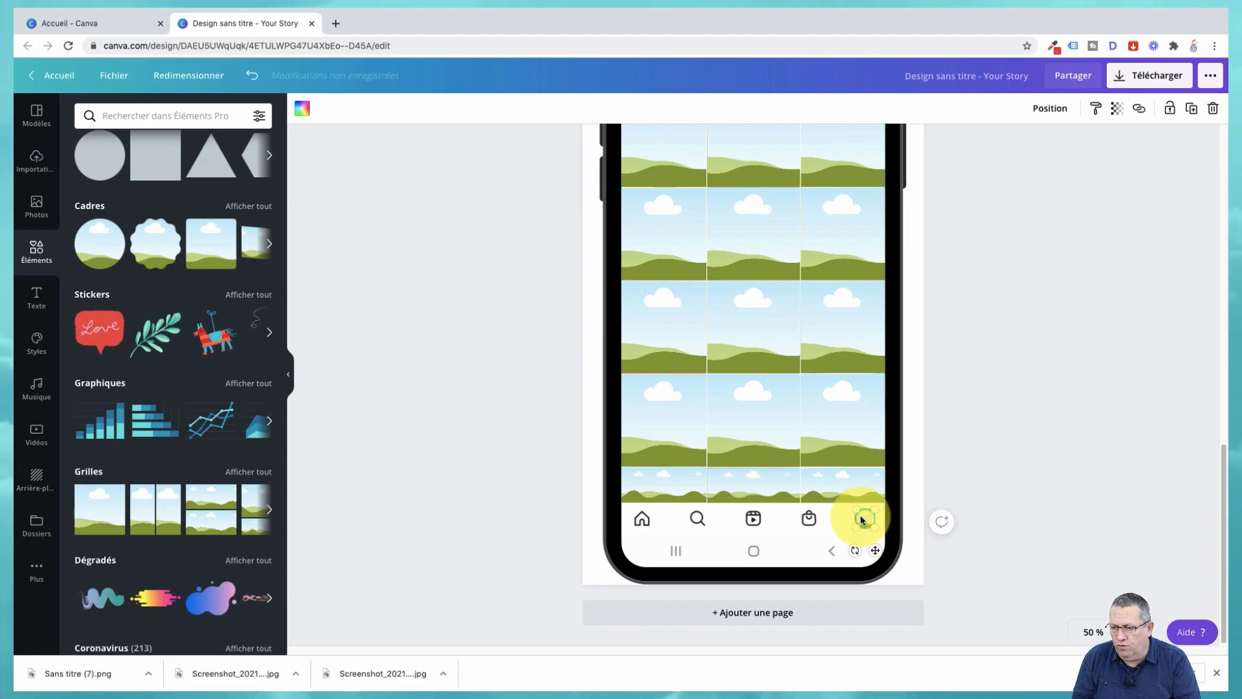
pyautogui.click(1038, 390)
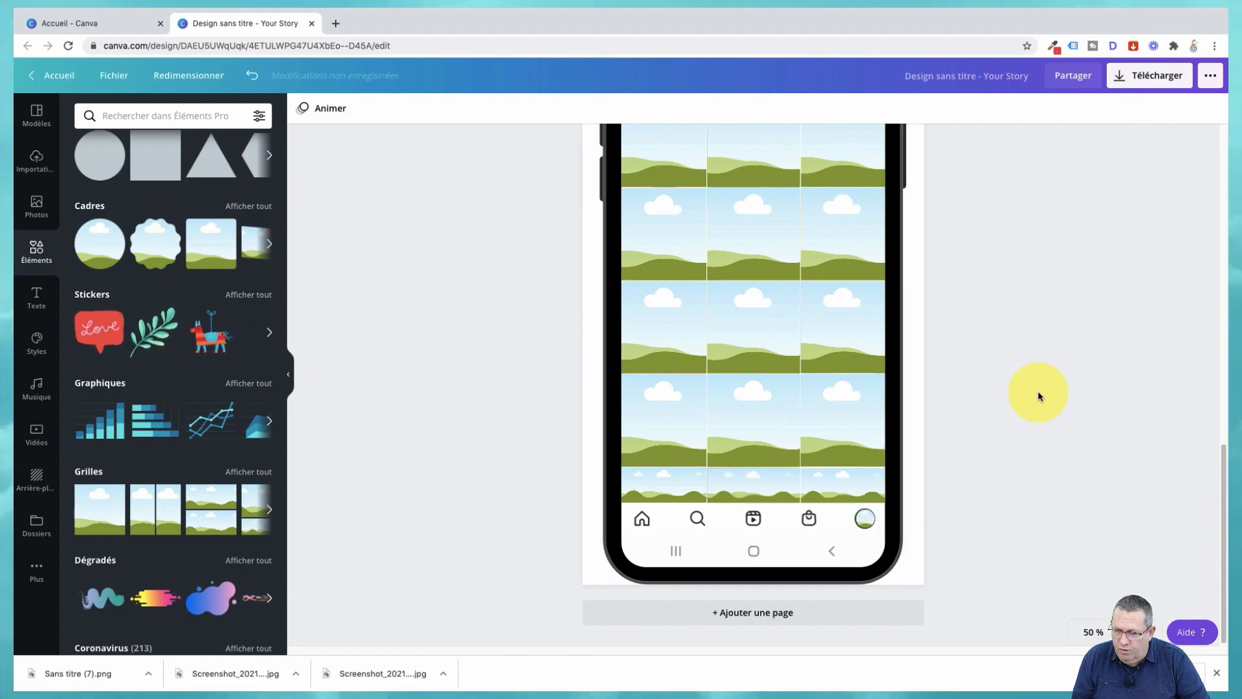
pyautogui.click(870, 518)
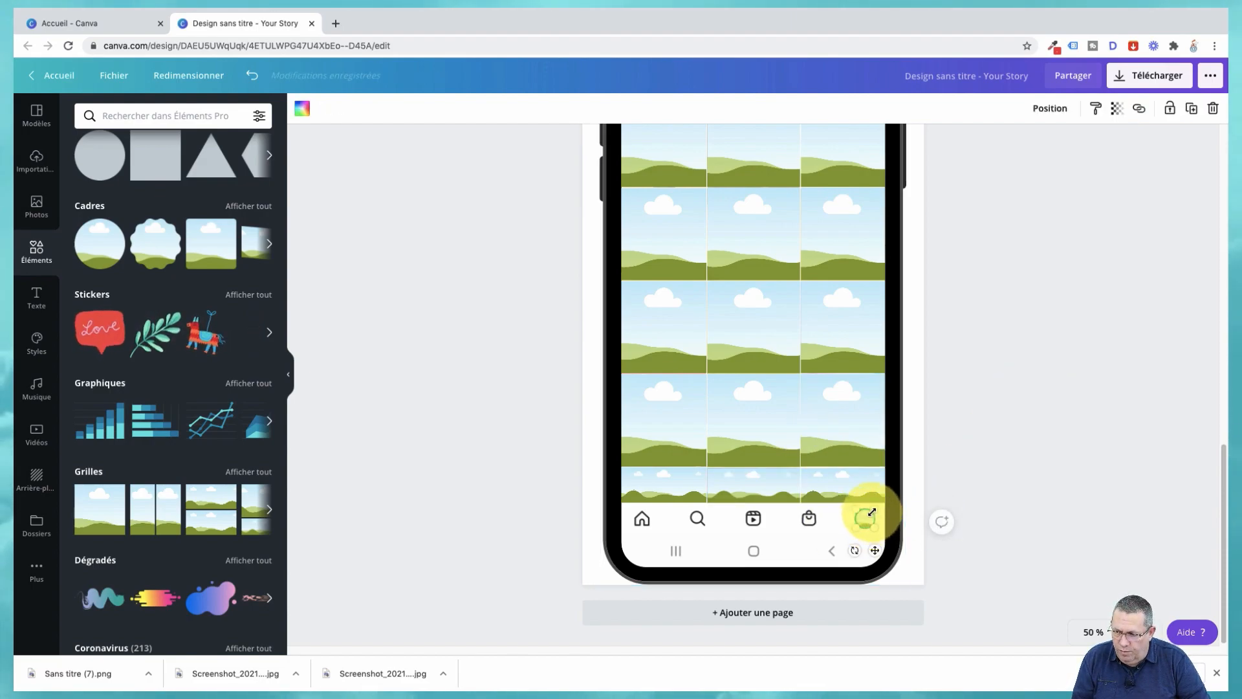
pyautogui.moveTo(870, 519); pyautogui.dragTo(871, 515)
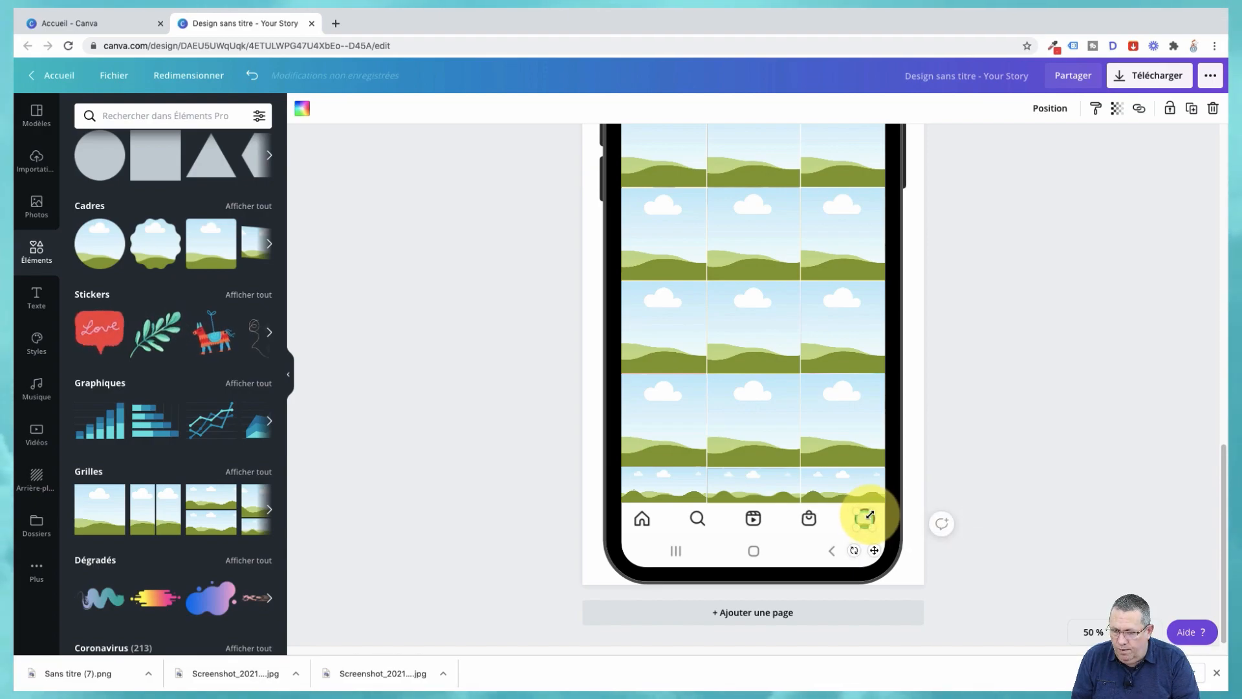
pyautogui.click(1035, 476)
# Step: Review both pages of the mockup and rename the design "Template feed"
pyautogui.scroll(6, 1034, 472)
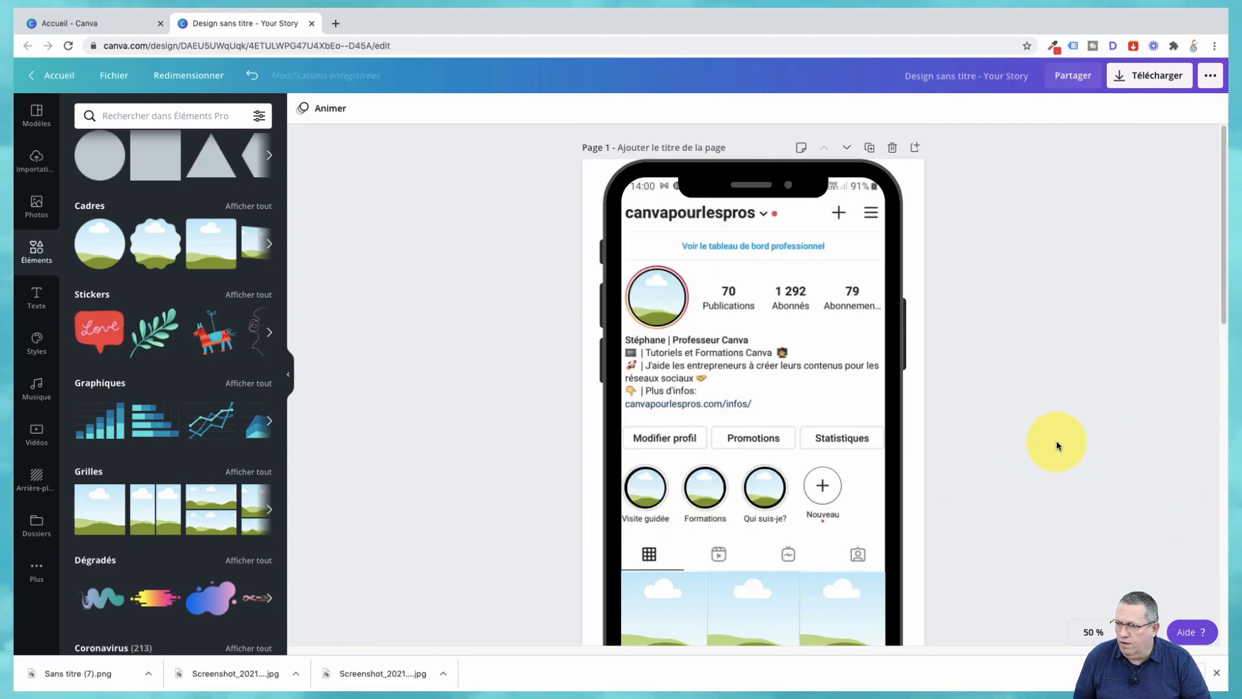
pyautogui.scroll(-1, 1062, 433)
pyautogui.scroll(-1, 1061, 430)
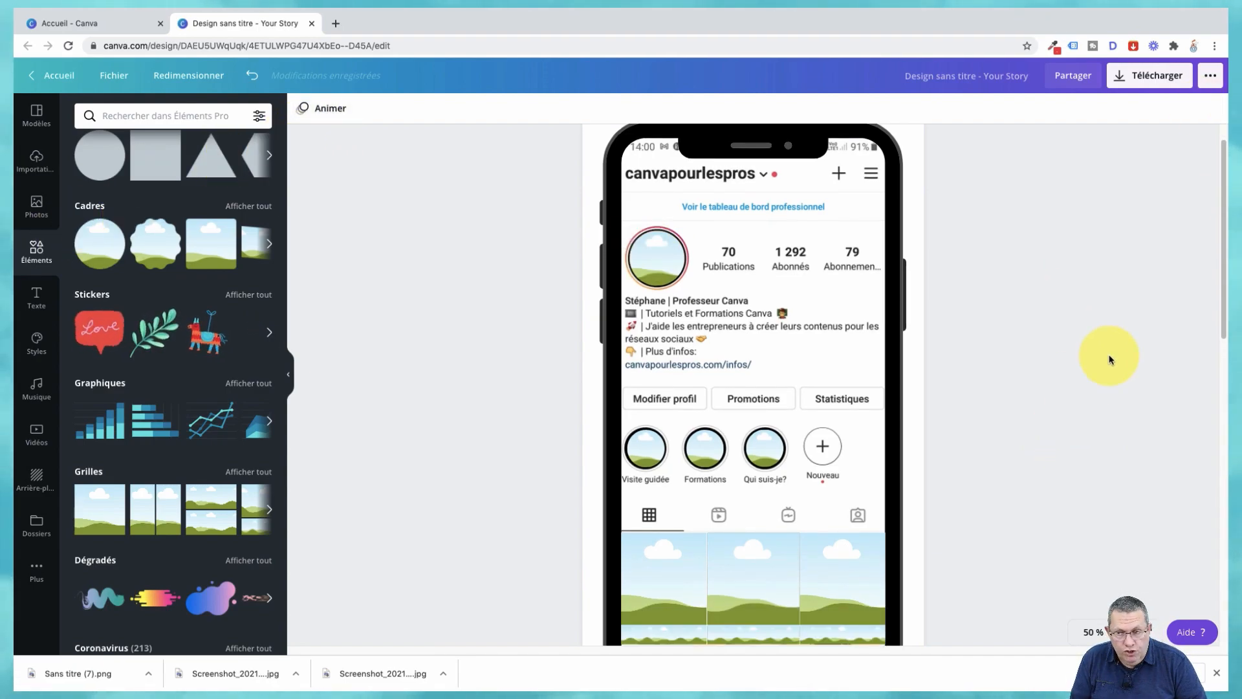
pyautogui.scroll(-10, 1109, 359)
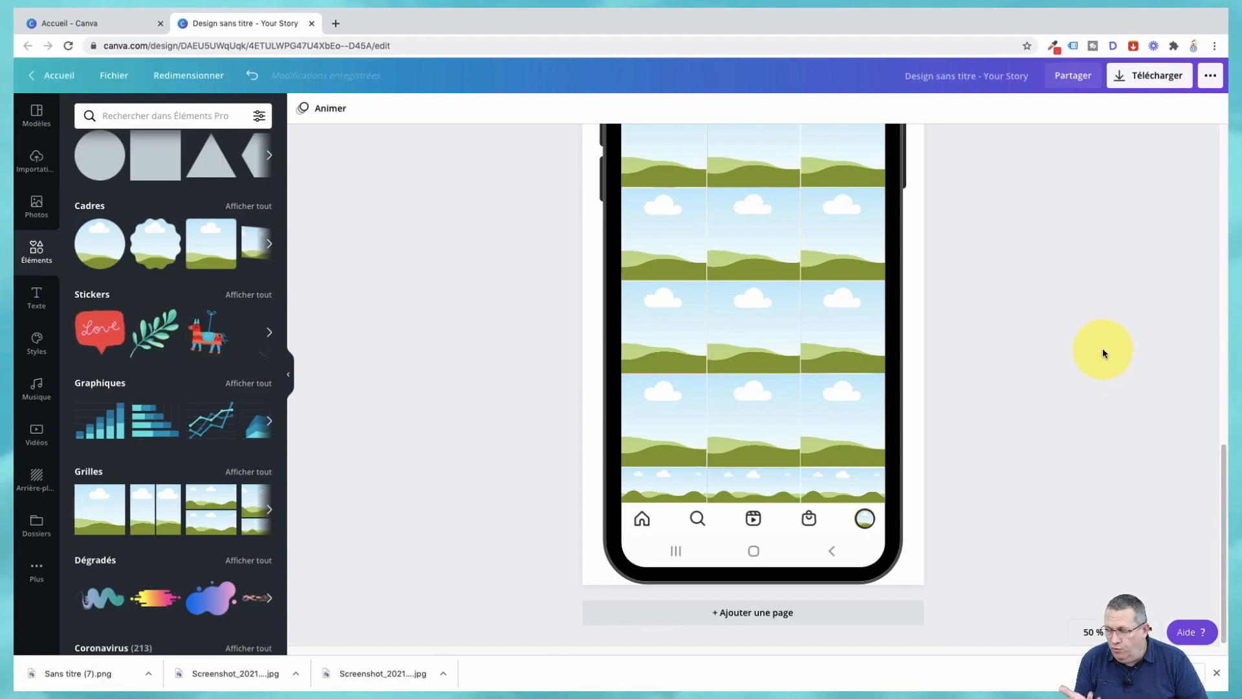
pyautogui.scroll(10, 1097, 342)
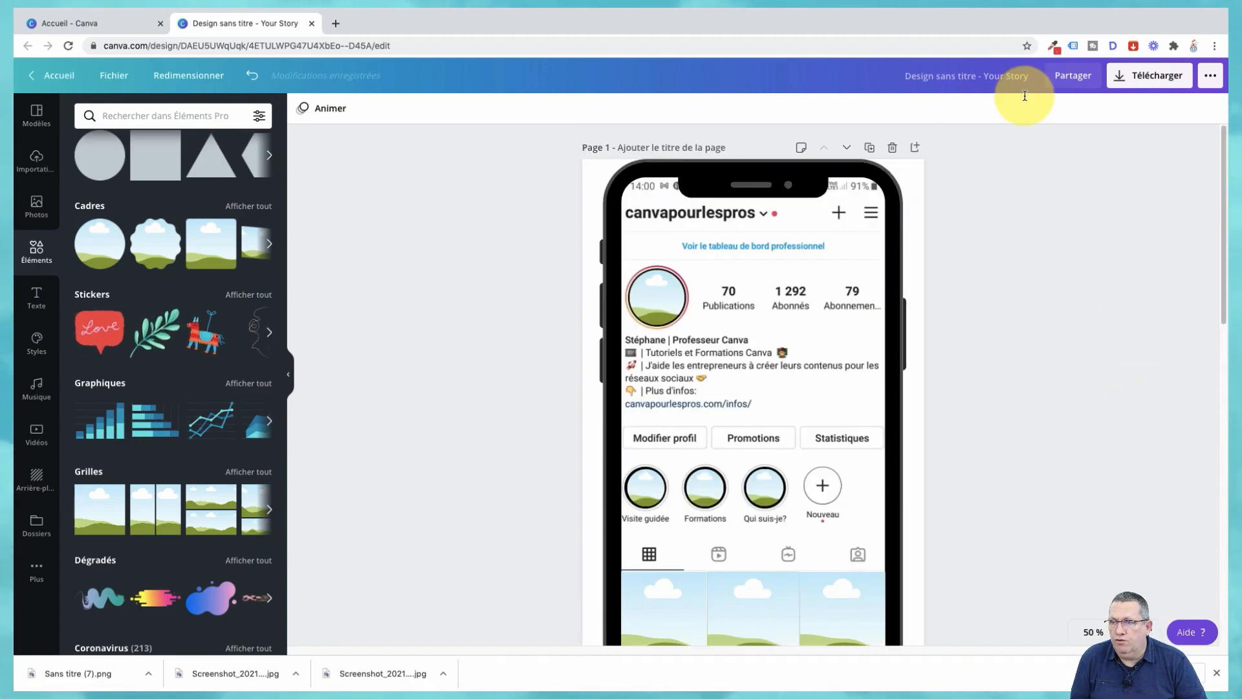
pyautogui.click(901, 75)
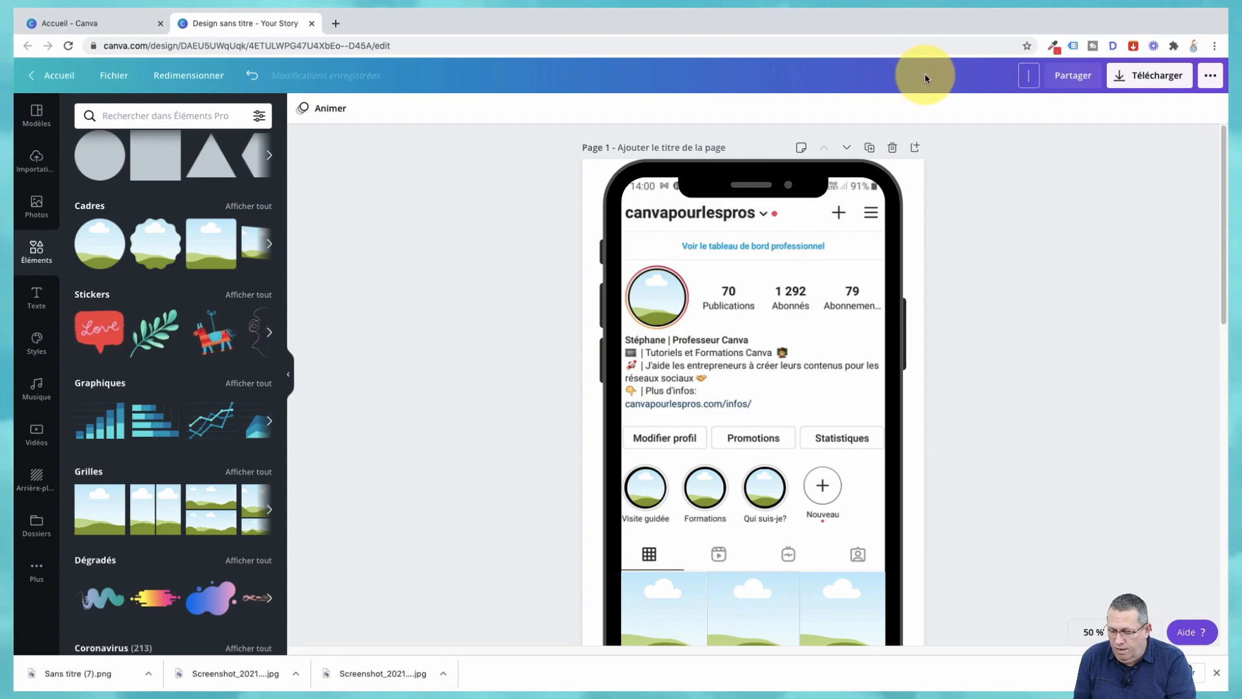
pyautogui.write('Templat')
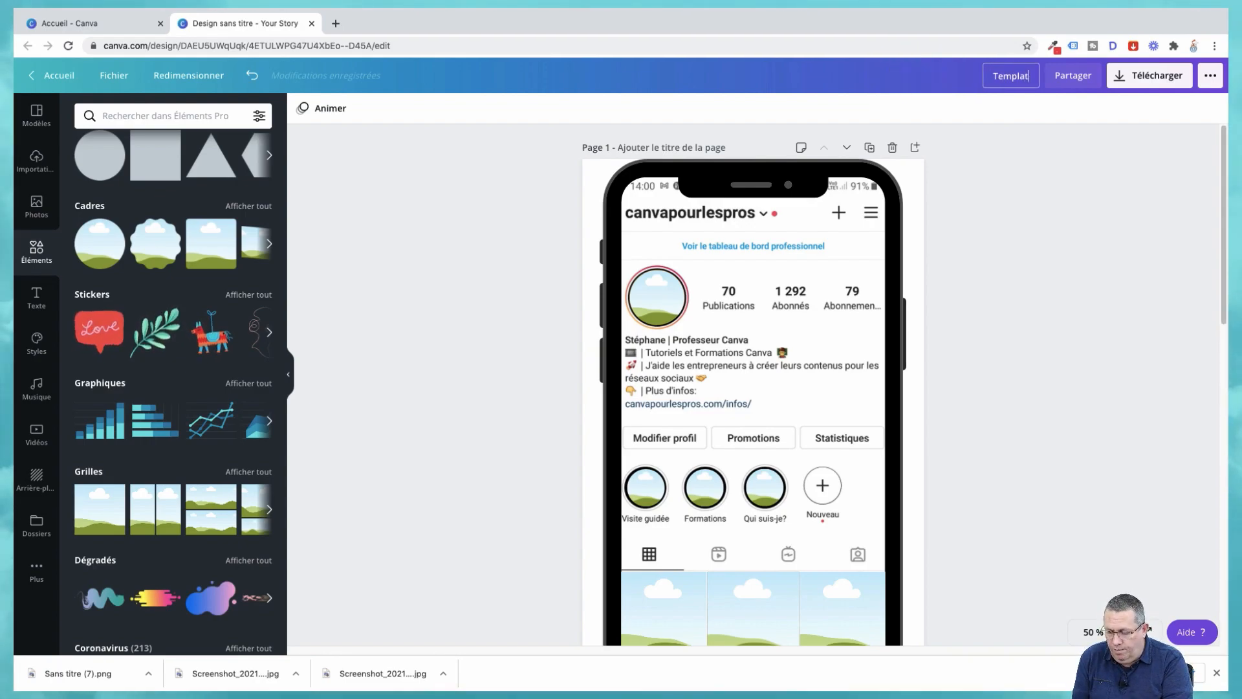
pyautogui.write('e feed')
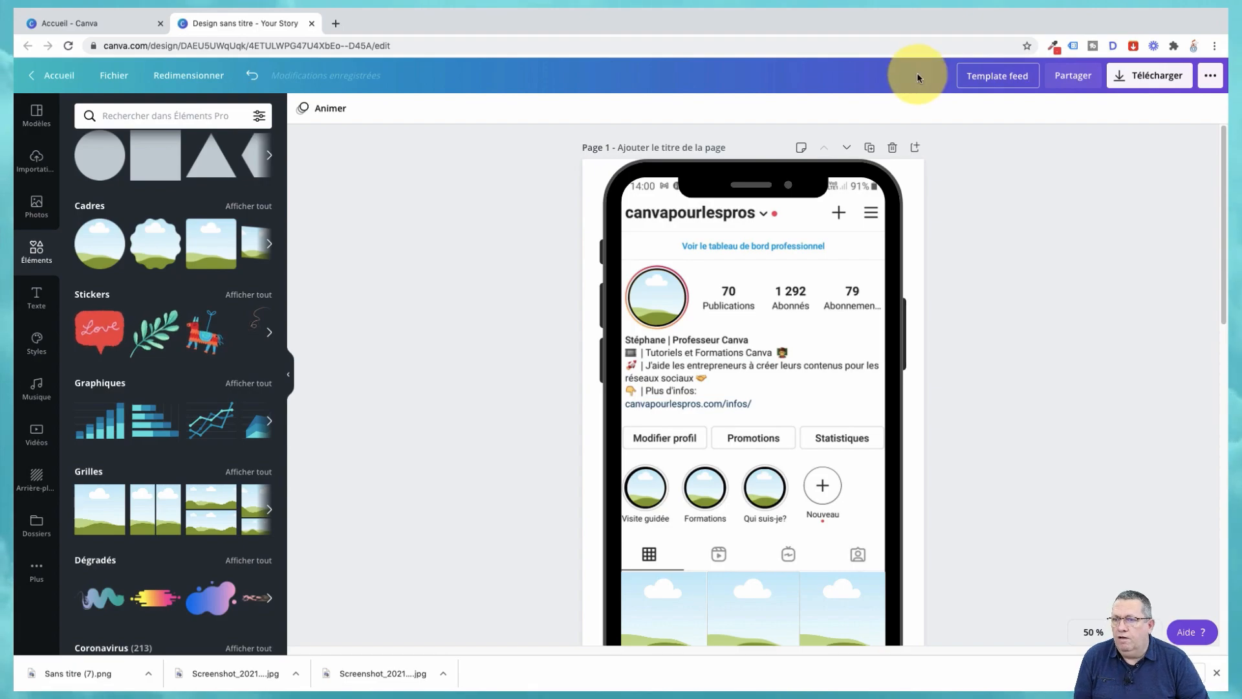
pyautogui.click(1039, 197)
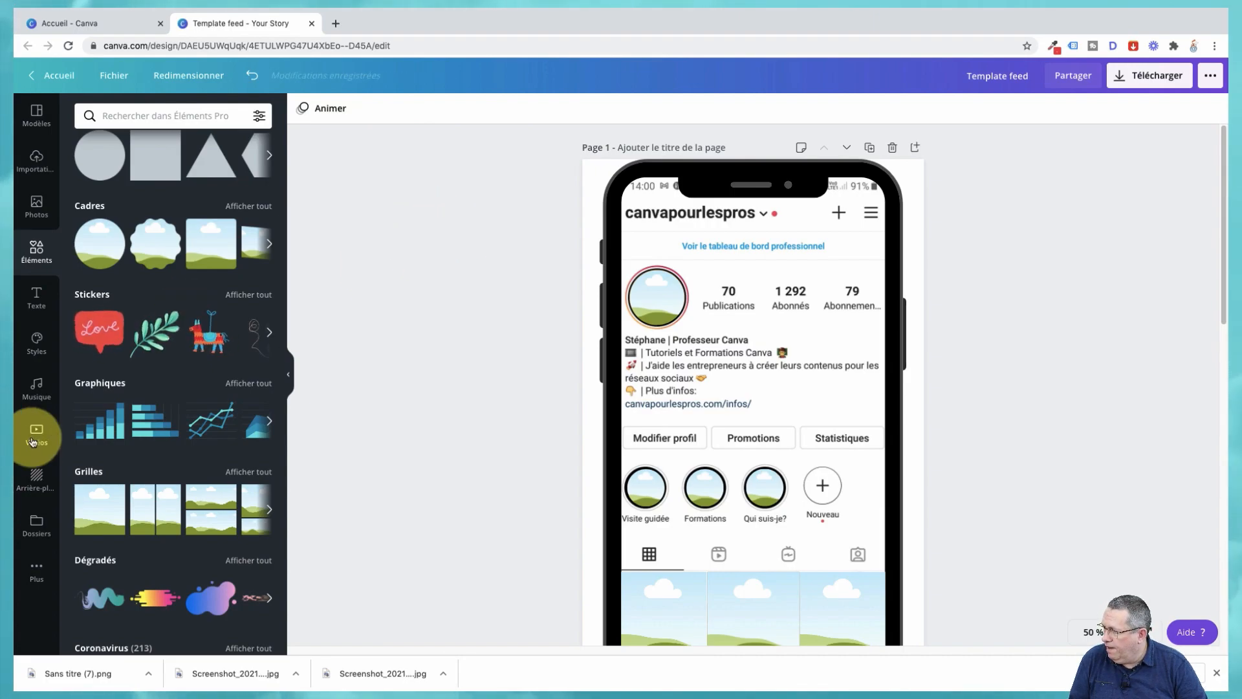
# Step: Create a new folder named "Template feed" without sharing it with team members
pyautogui.click(35, 534)
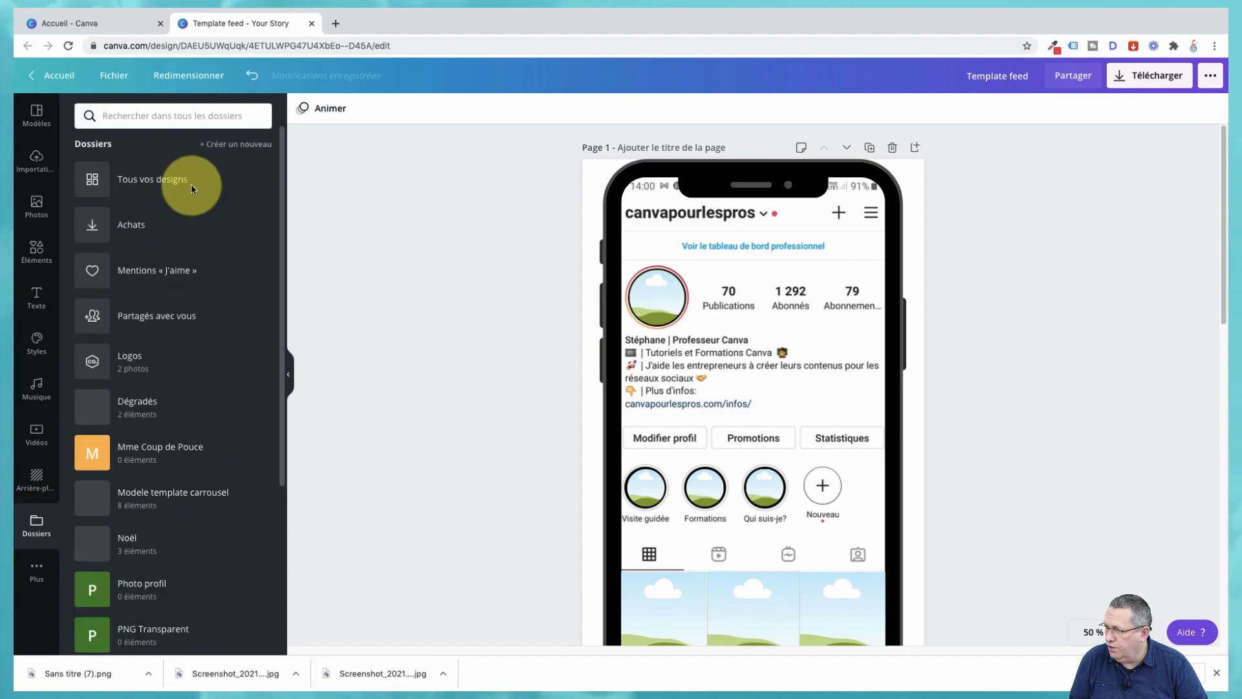
pyautogui.click(222, 145)
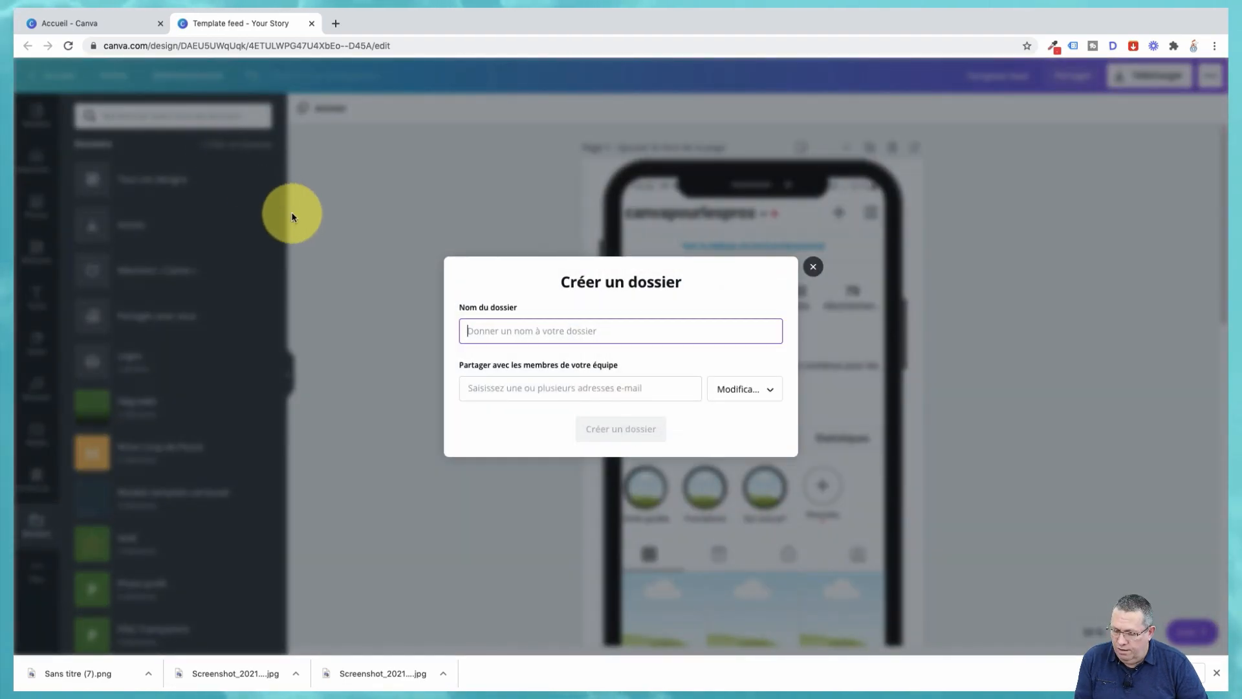
pyautogui.write('Temp')
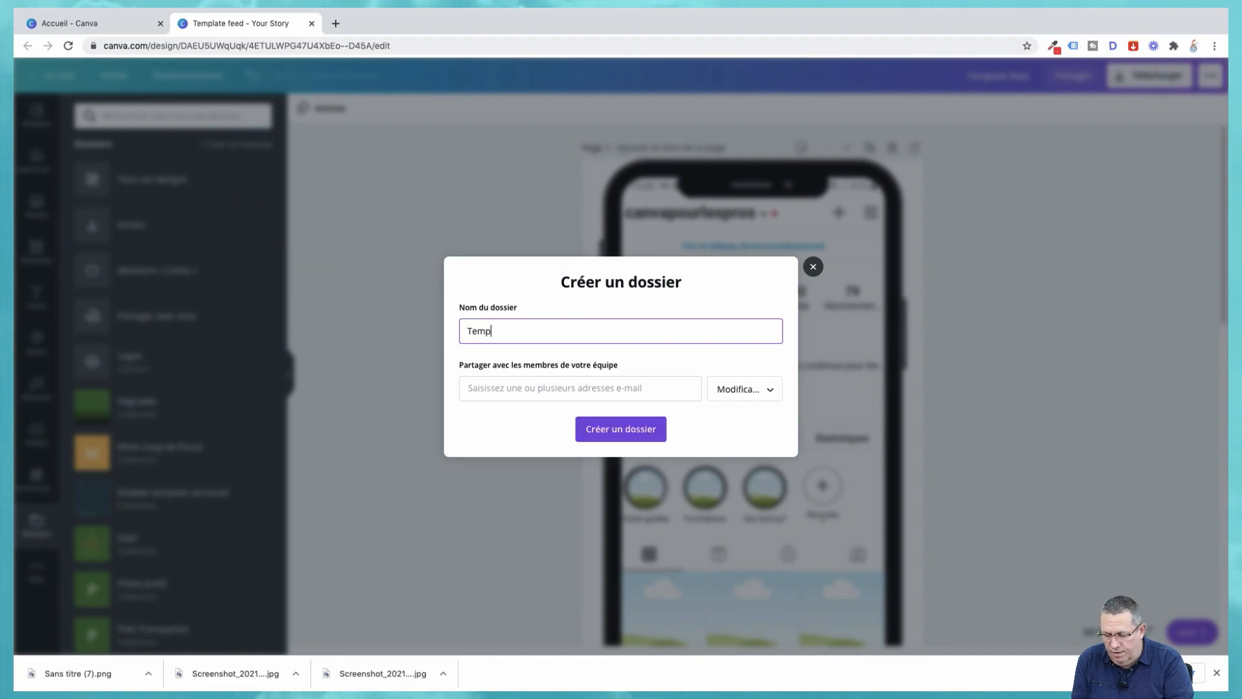
pyautogui.write('late feed')
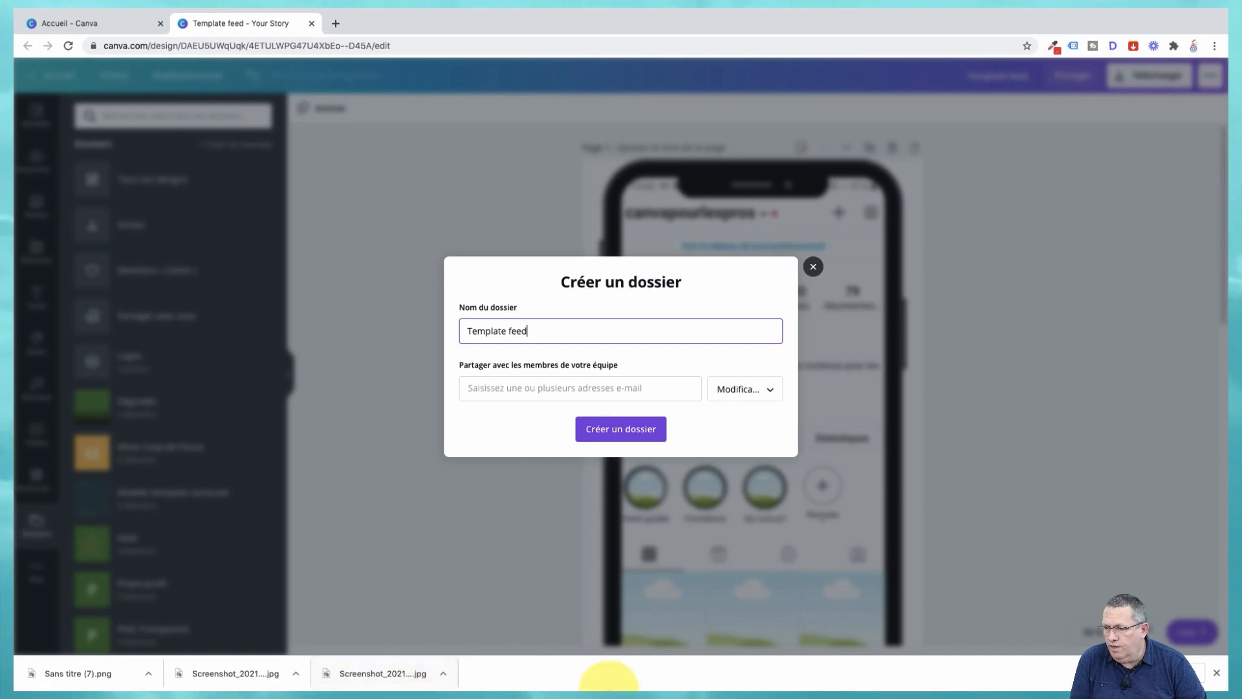
pyautogui.click(618, 433)
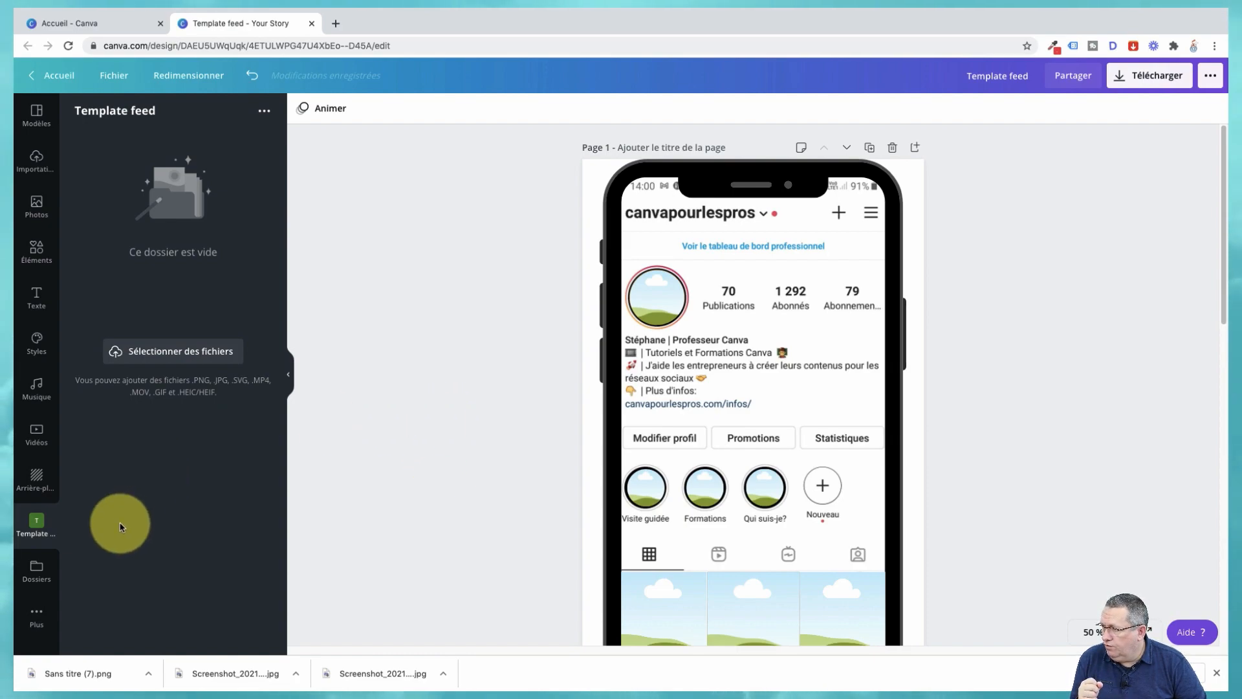
# Step: Close the design, refresh the home page and move the "Template feed" design into the "Template feed" folder
pyautogui.click(312, 24)
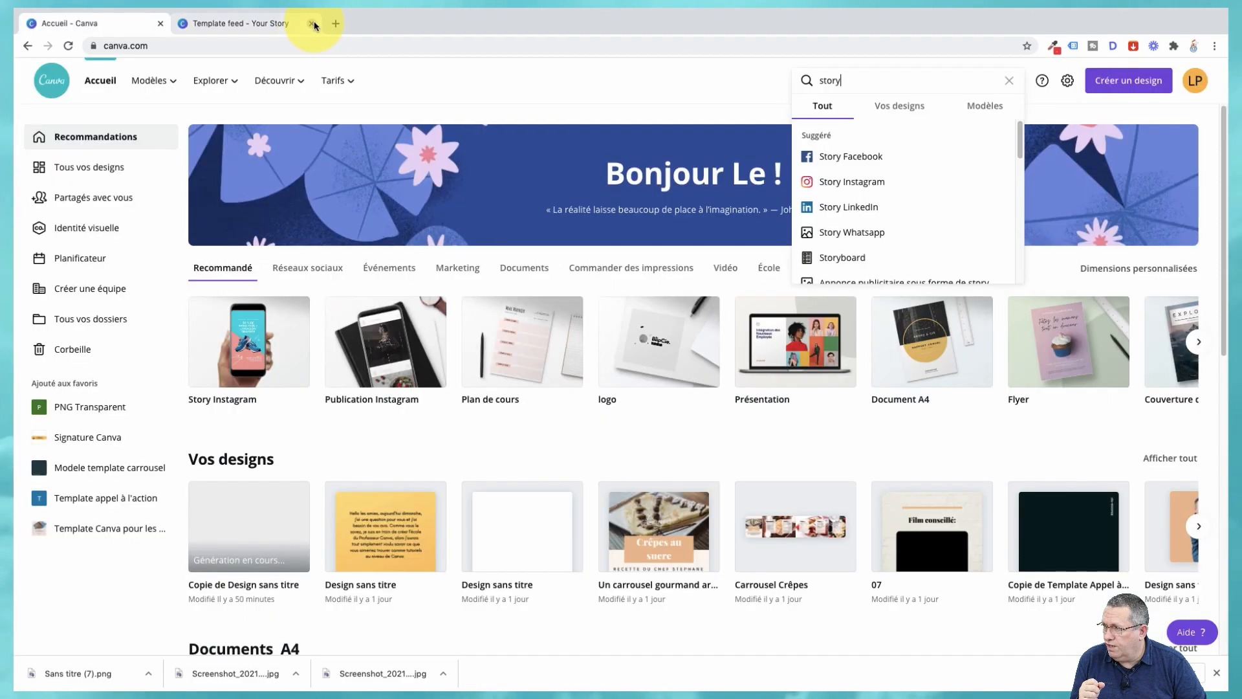
pyautogui.click(69, 46)
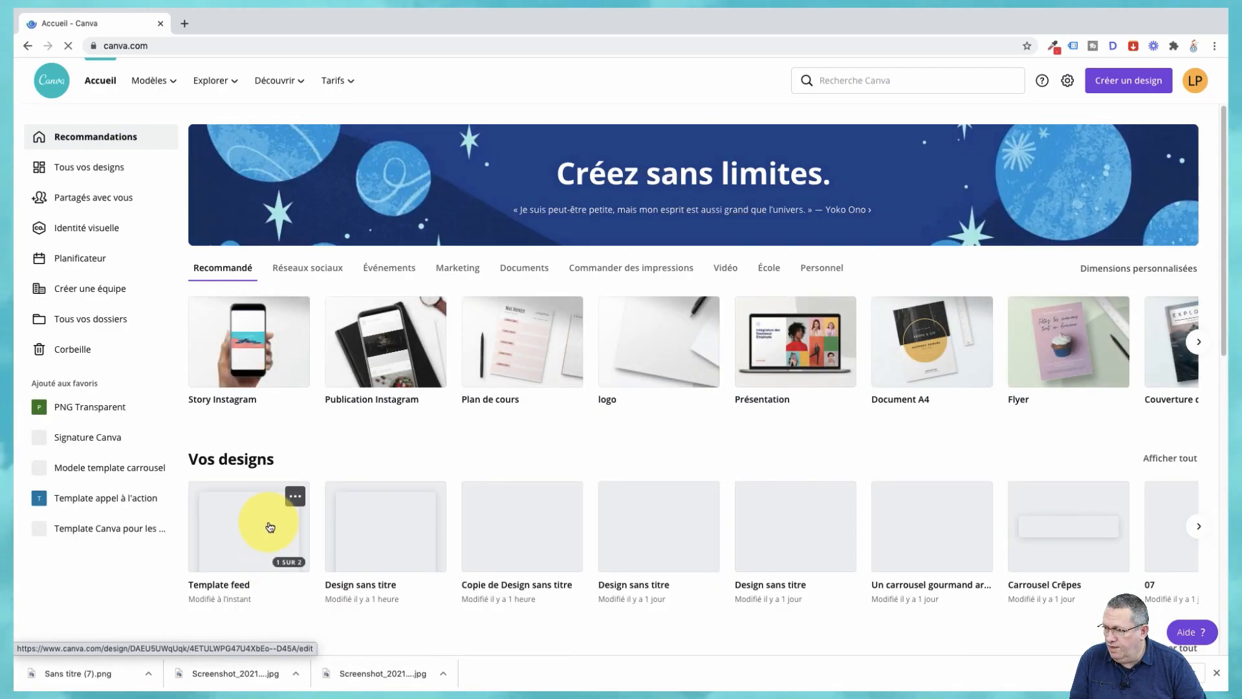
pyautogui.click(295, 499)
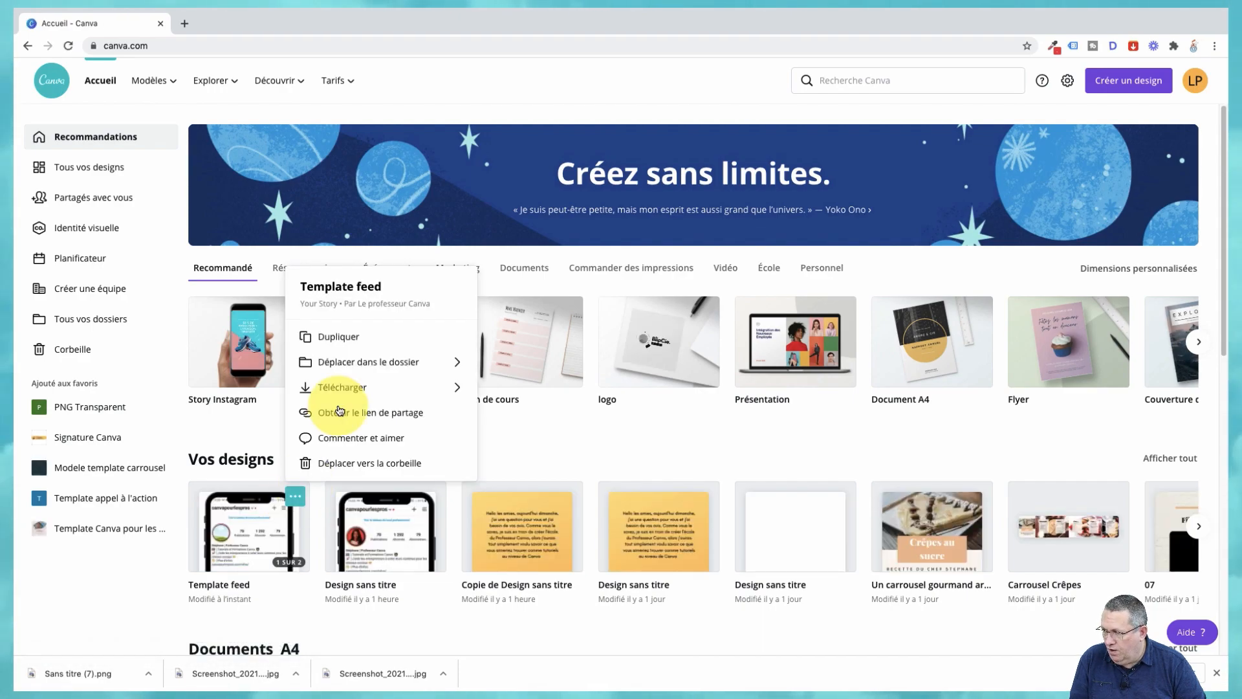
pyautogui.click(359, 364)
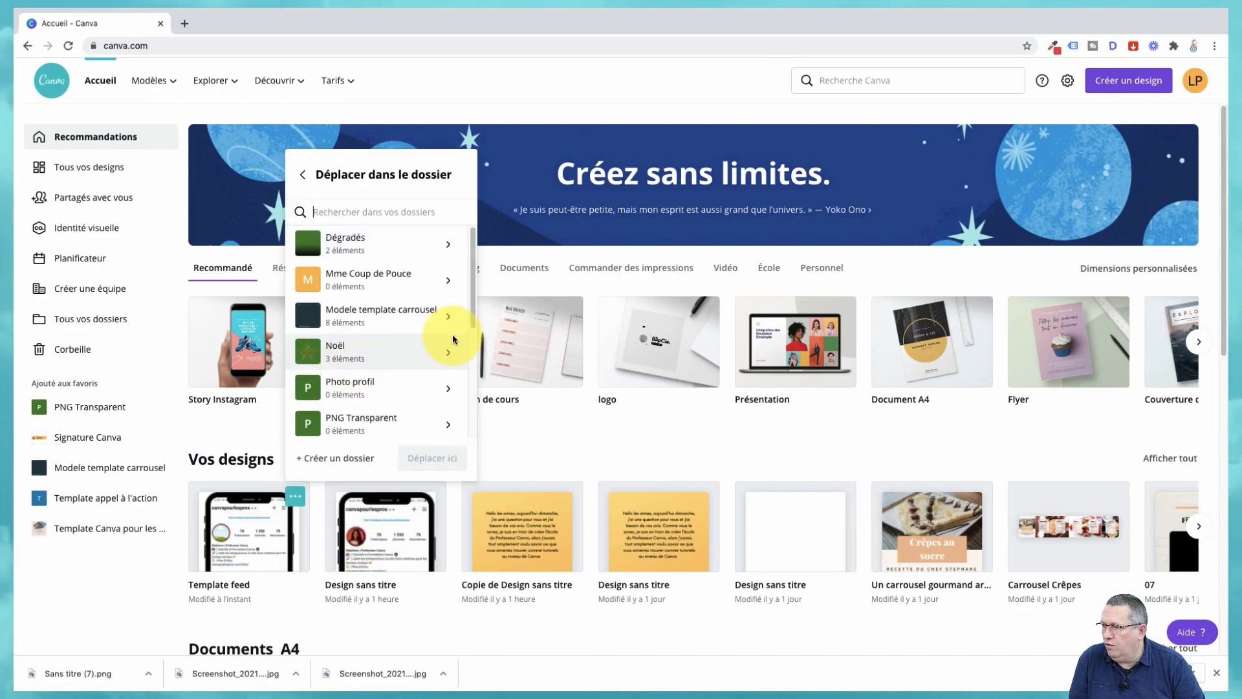
pyautogui.moveTo(472, 251); pyautogui.dragTo(473, 355)
pyautogui.click(347, 405)
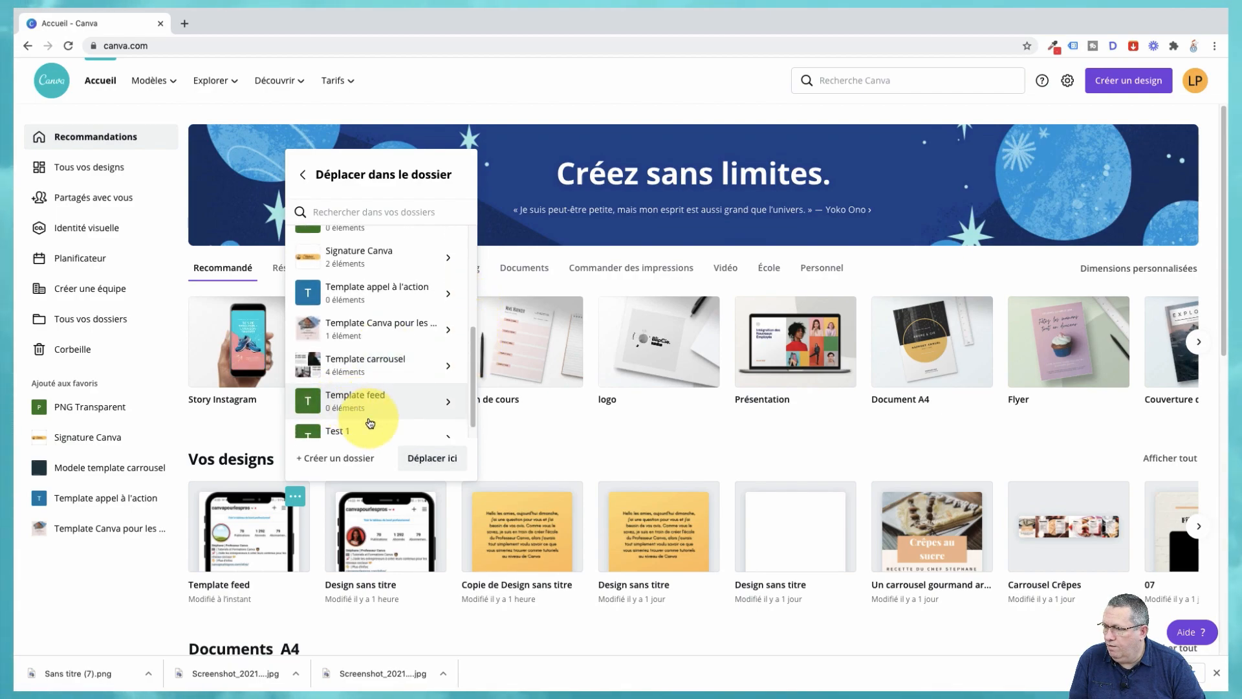
pyautogui.click(426, 457)
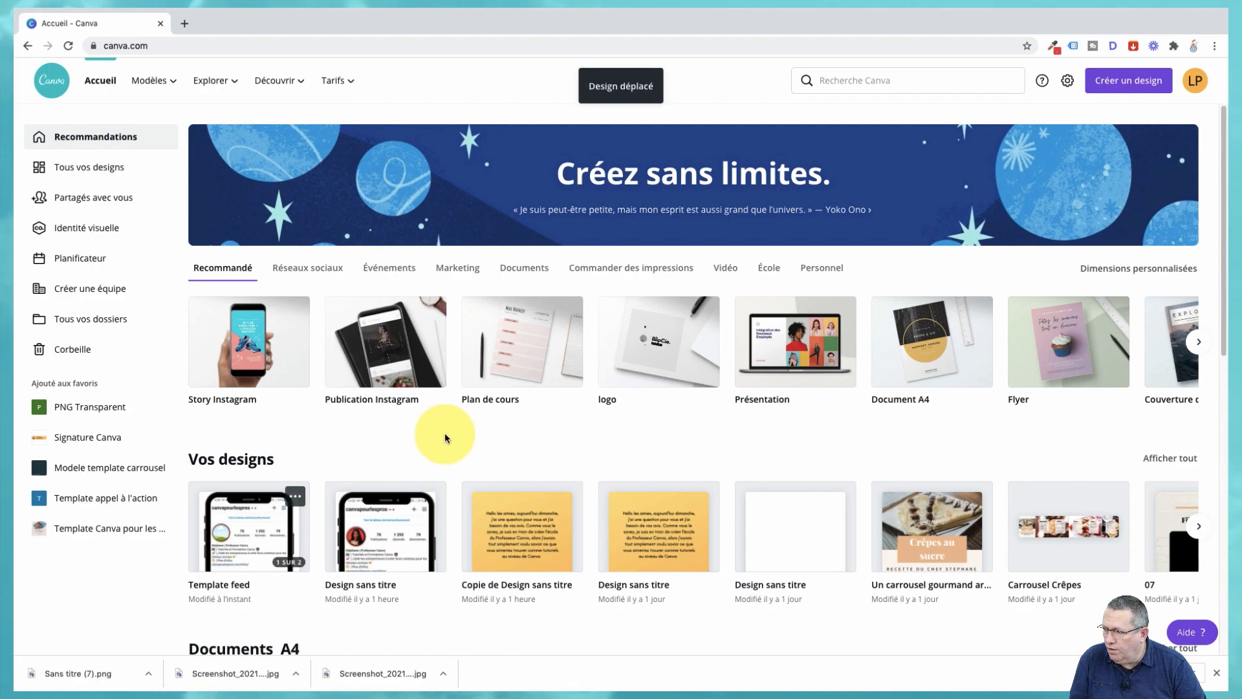
pyautogui.click(94, 325)
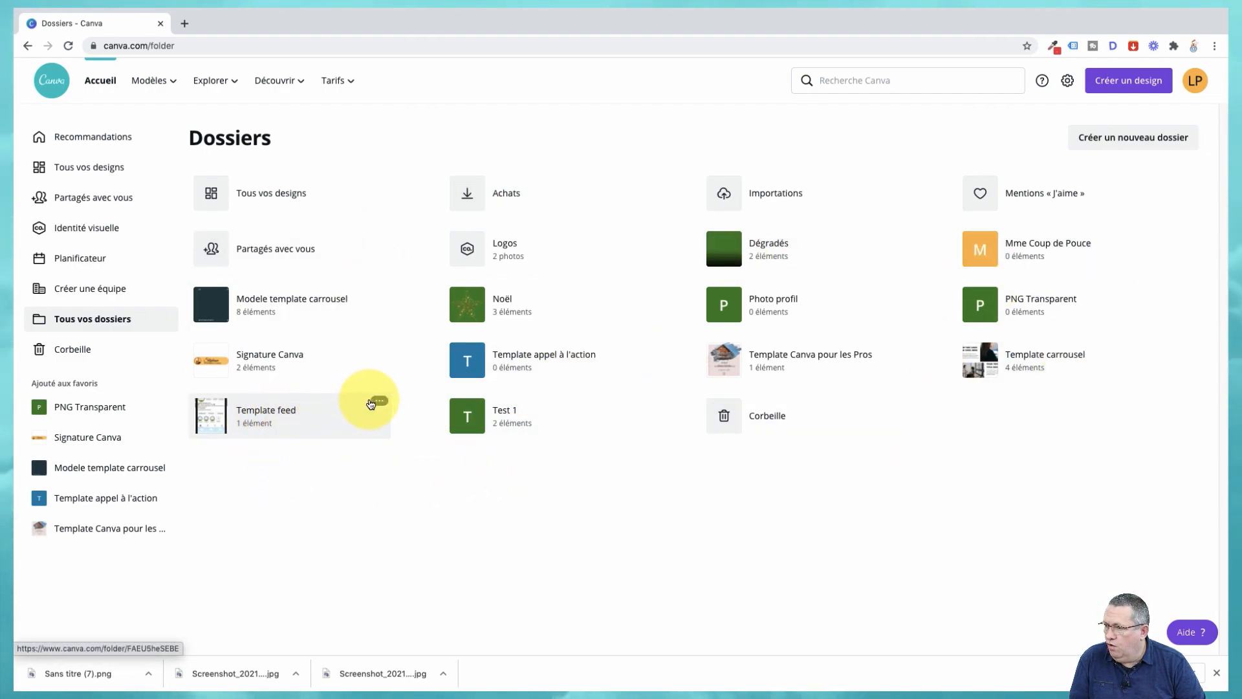
pyautogui.click(380, 401)
pyautogui.click(380, 401)
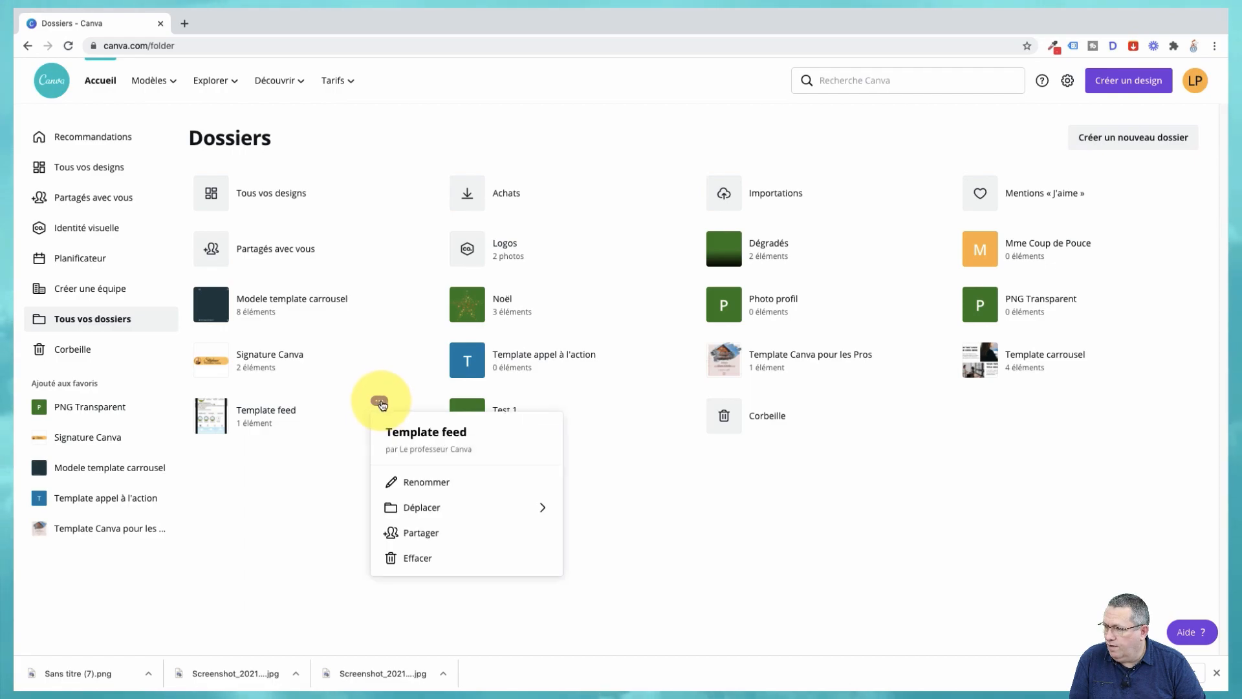
pyautogui.click(380, 401)
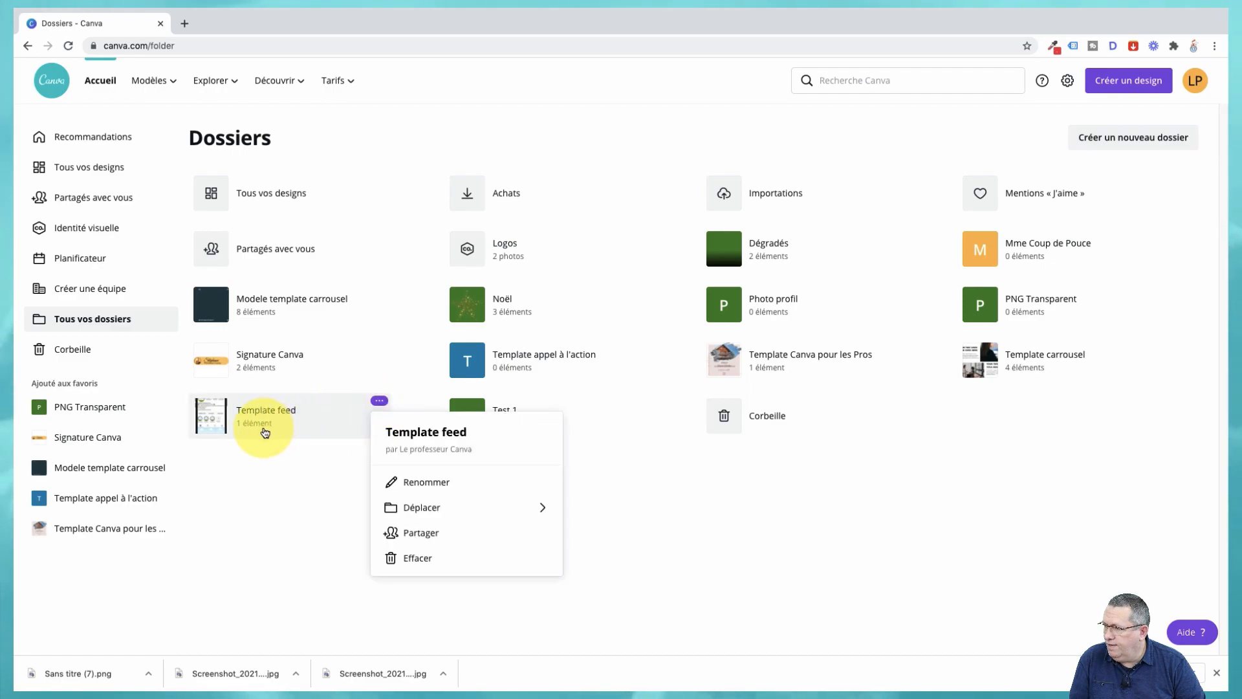
pyautogui.click(274, 485)
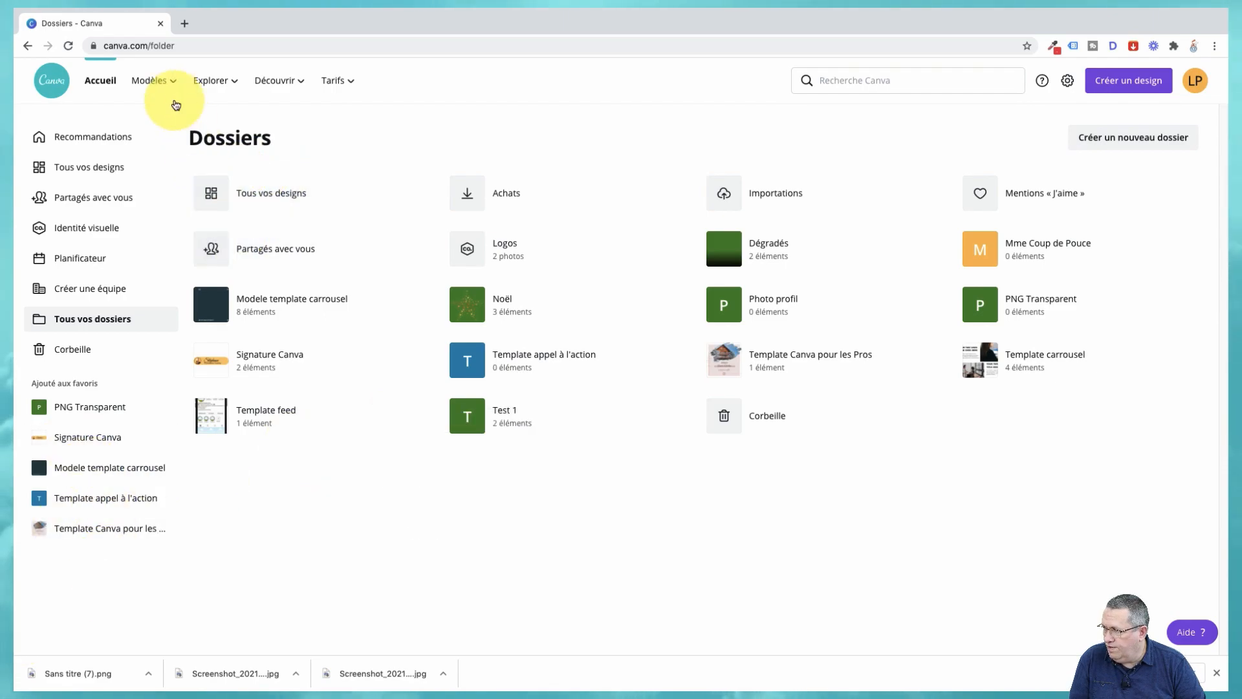
pyautogui.click(102, 81)
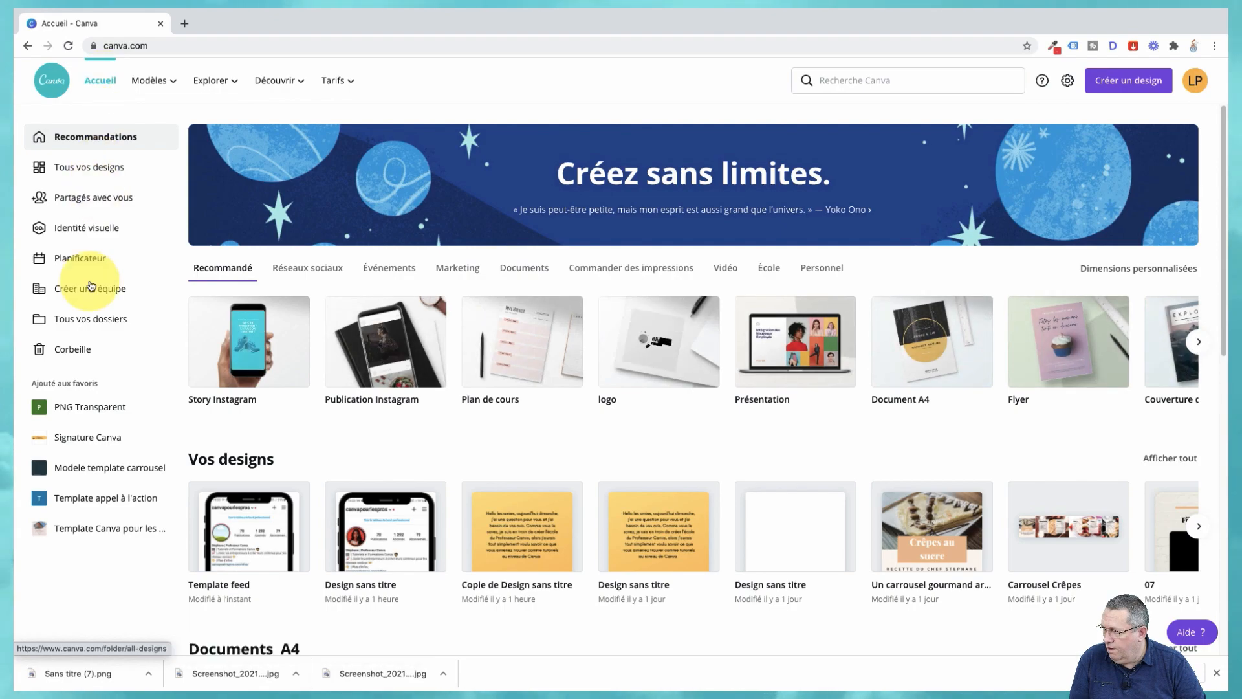
# Step: Open the "Template feed" folder from the list of all folders and add it to the favourites
pyautogui.click(95, 321)
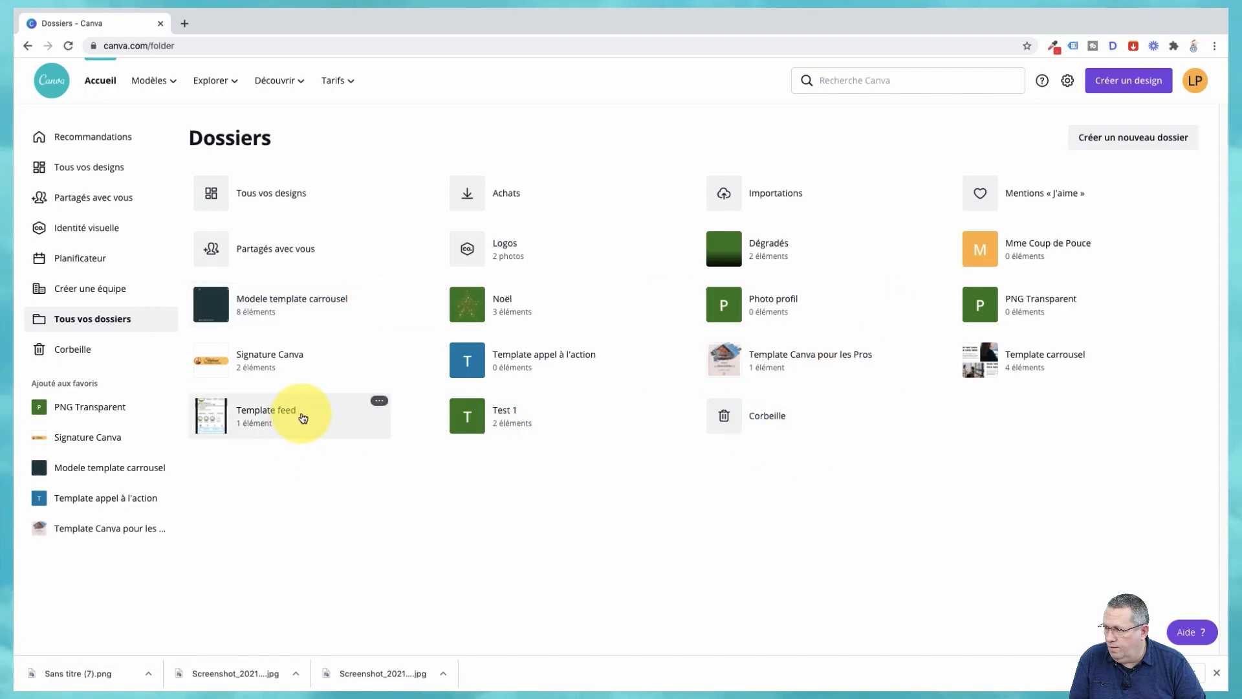
pyautogui.click(329, 416)
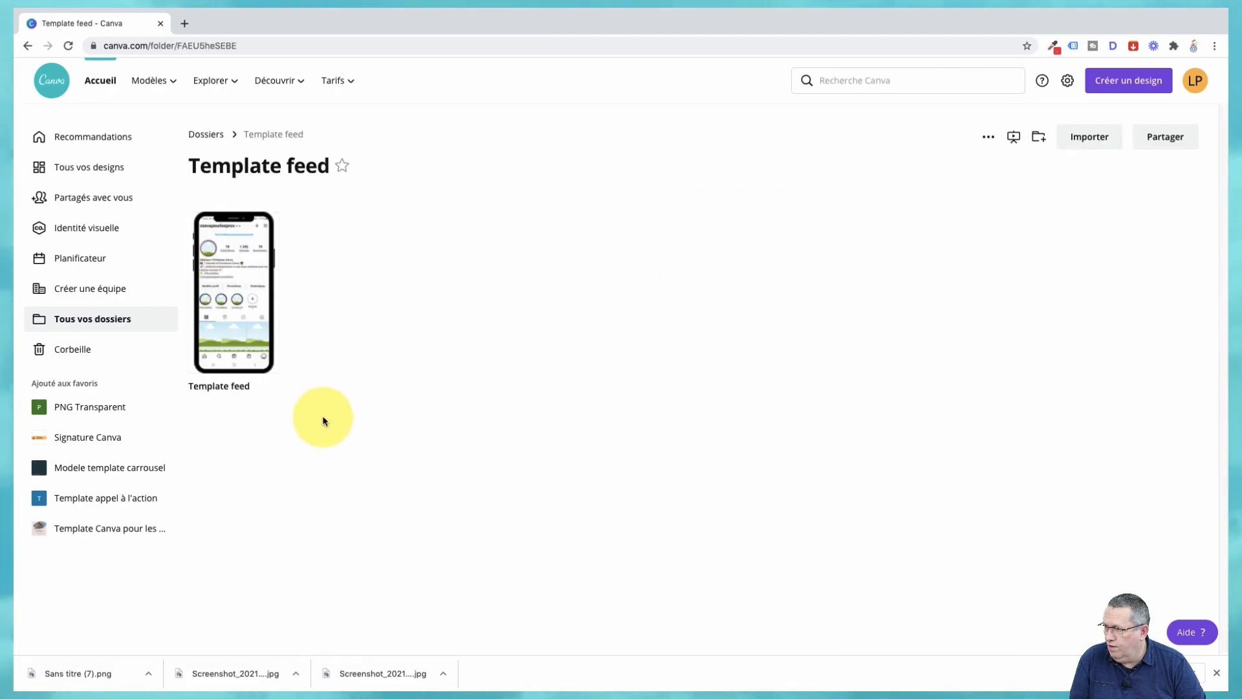
pyautogui.click(343, 168)
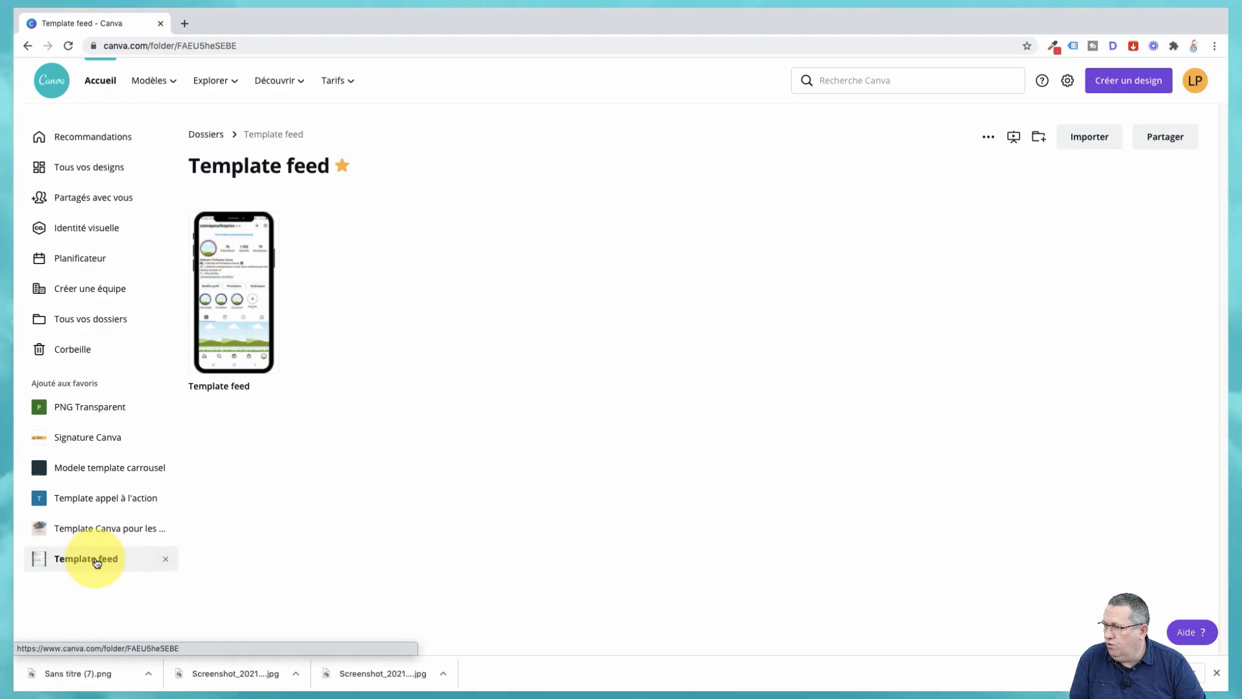
# Step: Duplicate the "Template feed" design within its folder and open the copy for editing
pyautogui.click(265, 228)
pyautogui.click(316, 315)
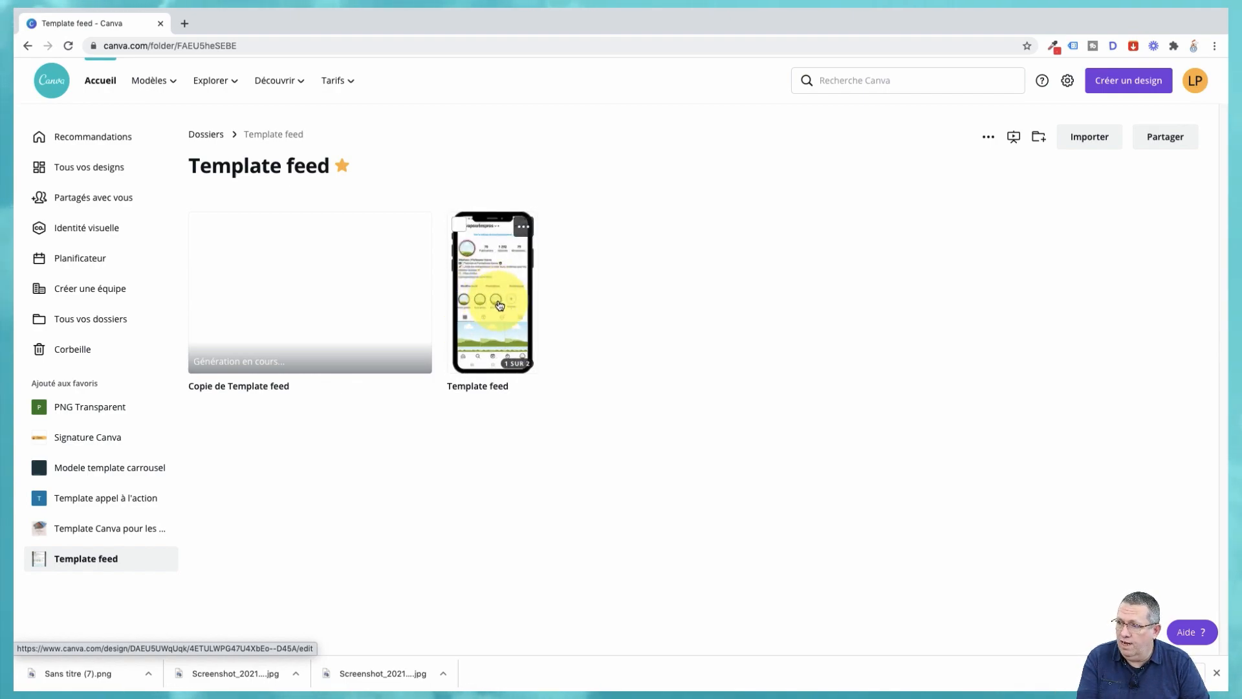
pyautogui.click(308, 302)
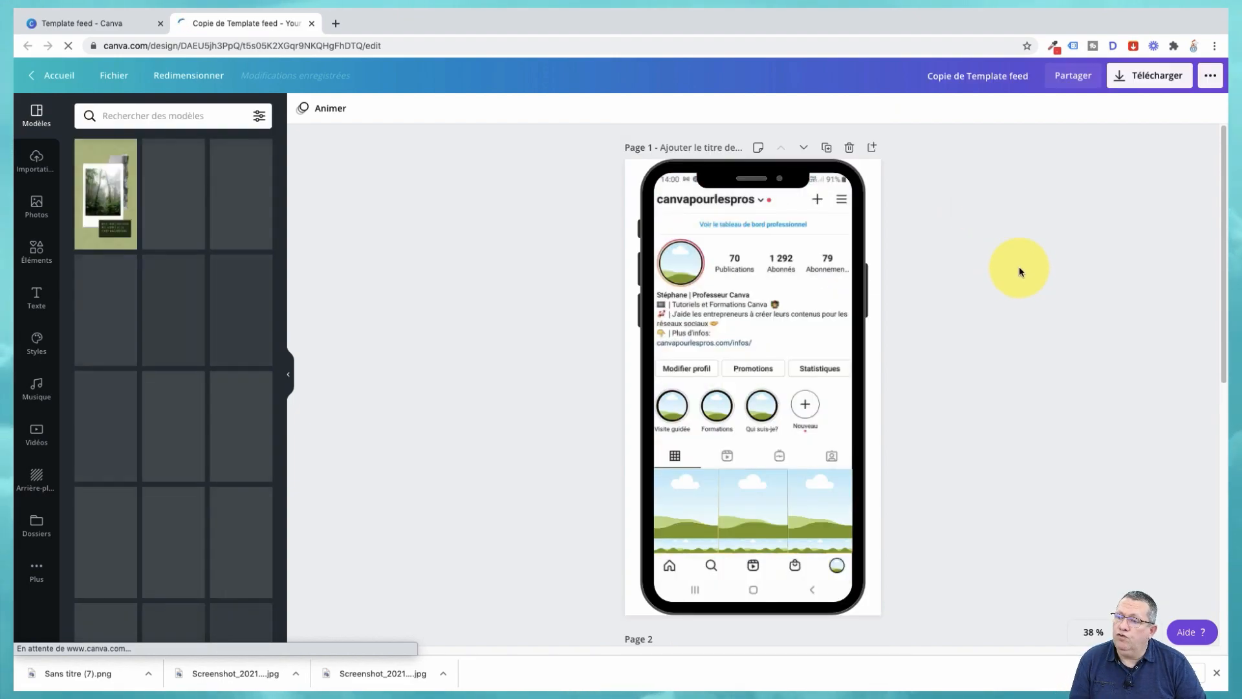
# Step: Show the imported images and examine the copy's download options, including the PNG size setting
pyautogui.click(36, 161)
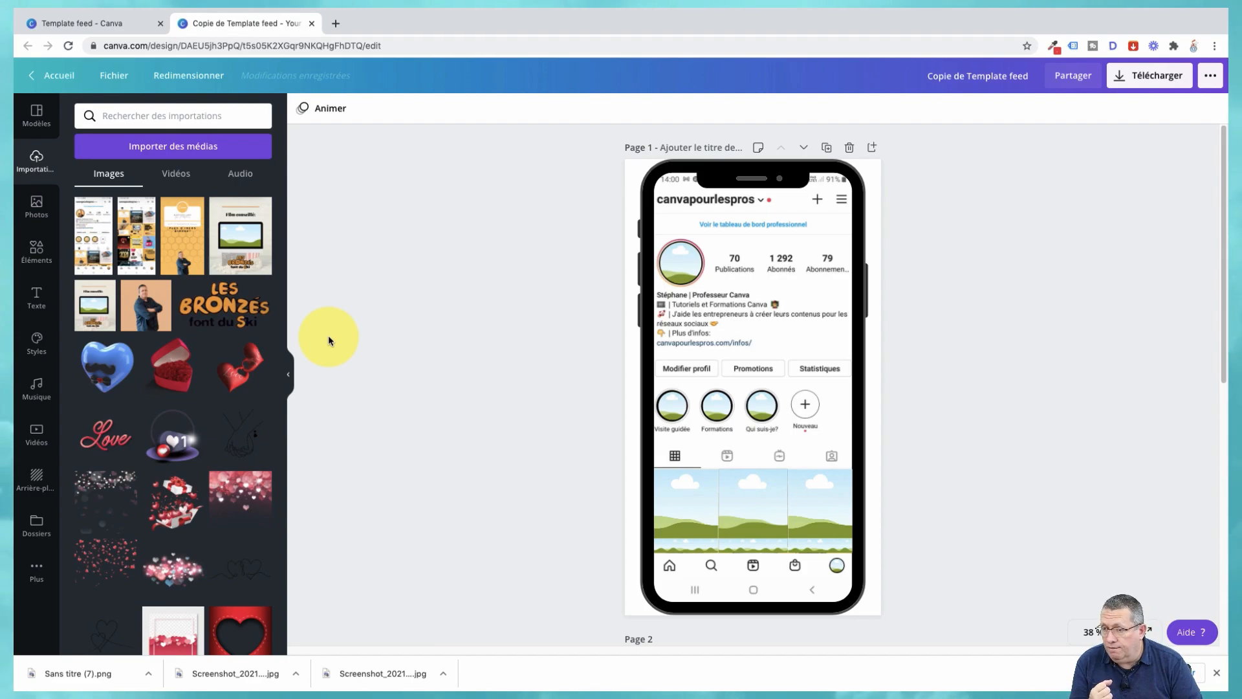
pyautogui.click(1150, 77)
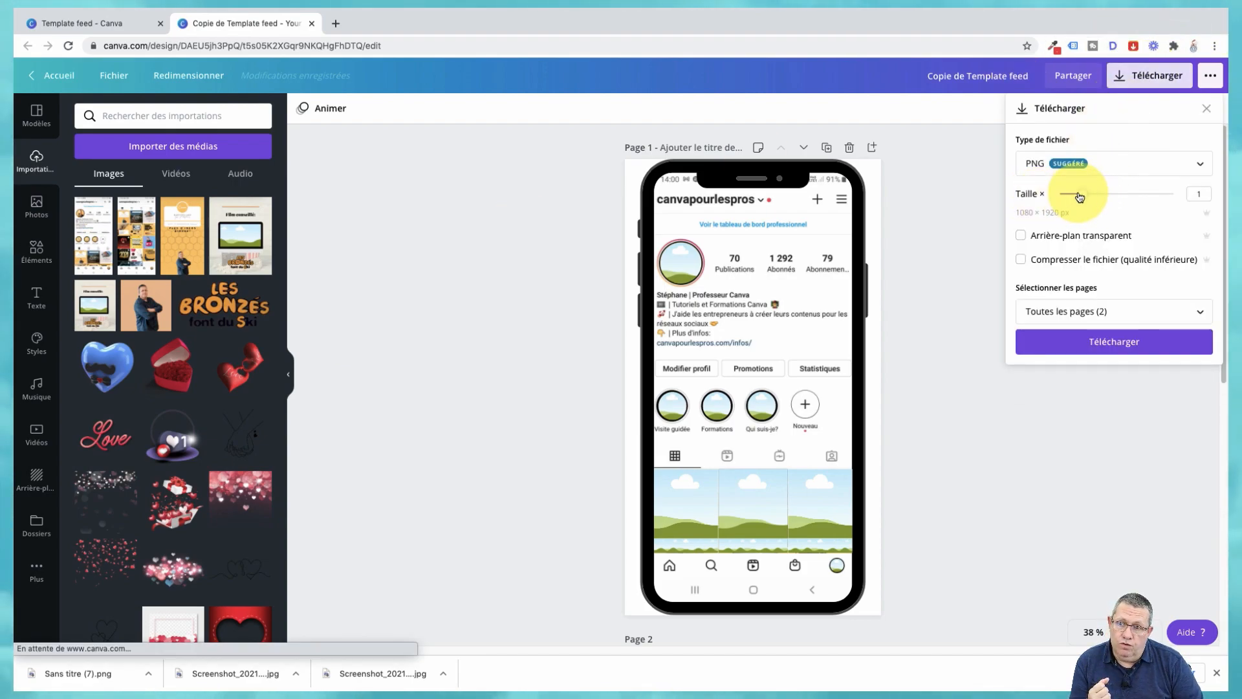
pyautogui.moveTo(1083, 196); pyautogui.dragTo(1100, 198)
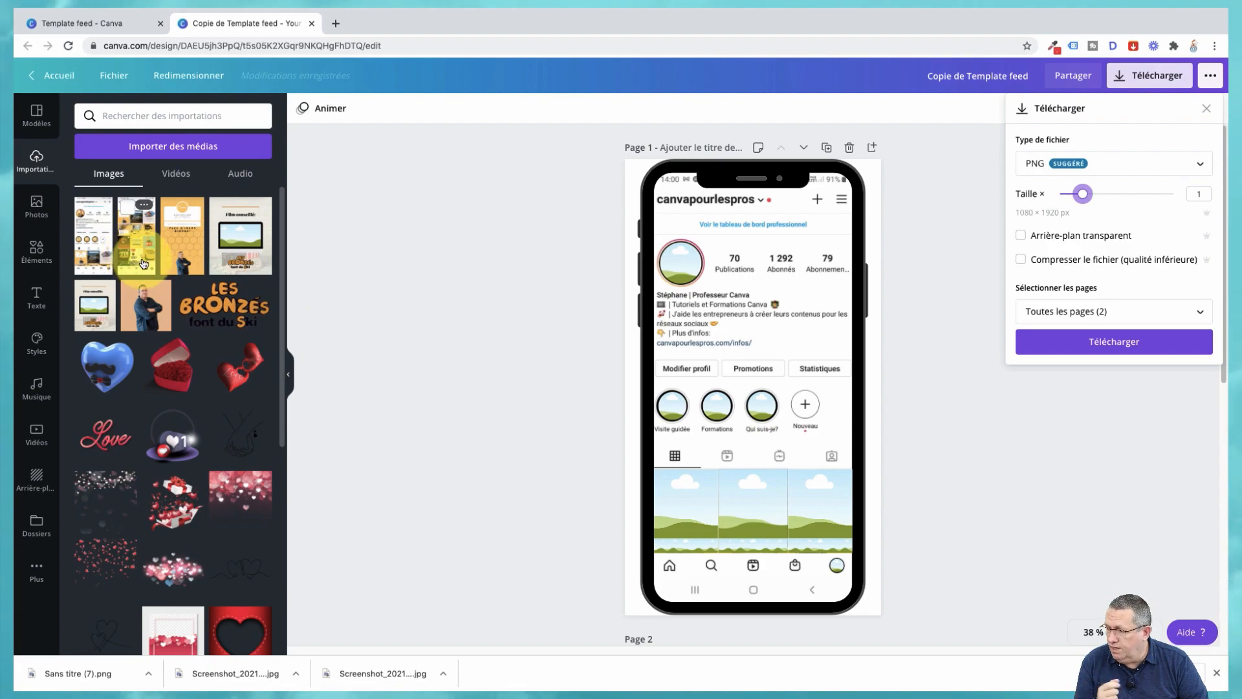
# Step: Fill the large profile frame and the three story highlight frames on page 1 with the imported round red-background portrait
pyautogui.scroll(-6, 197, 272)
pyautogui.scroll(-10, 204, 283)
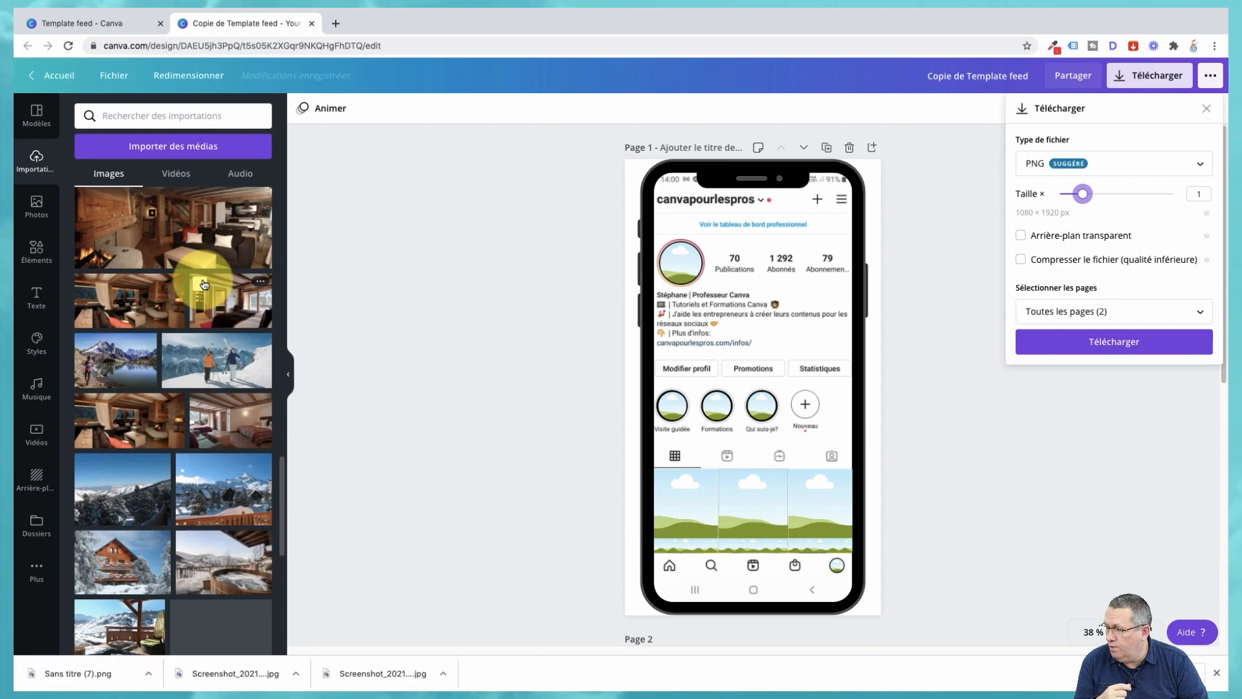
pyautogui.scroll(-4, 204, 284)
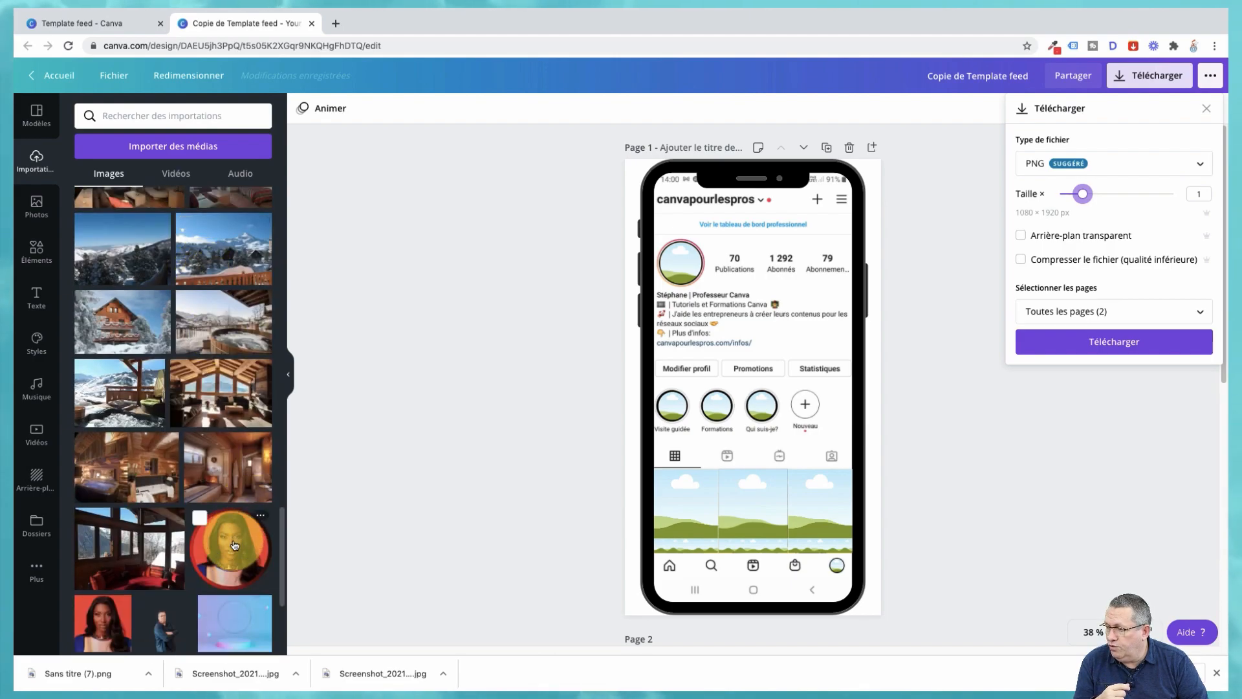
pyautogui.click(927, 339)
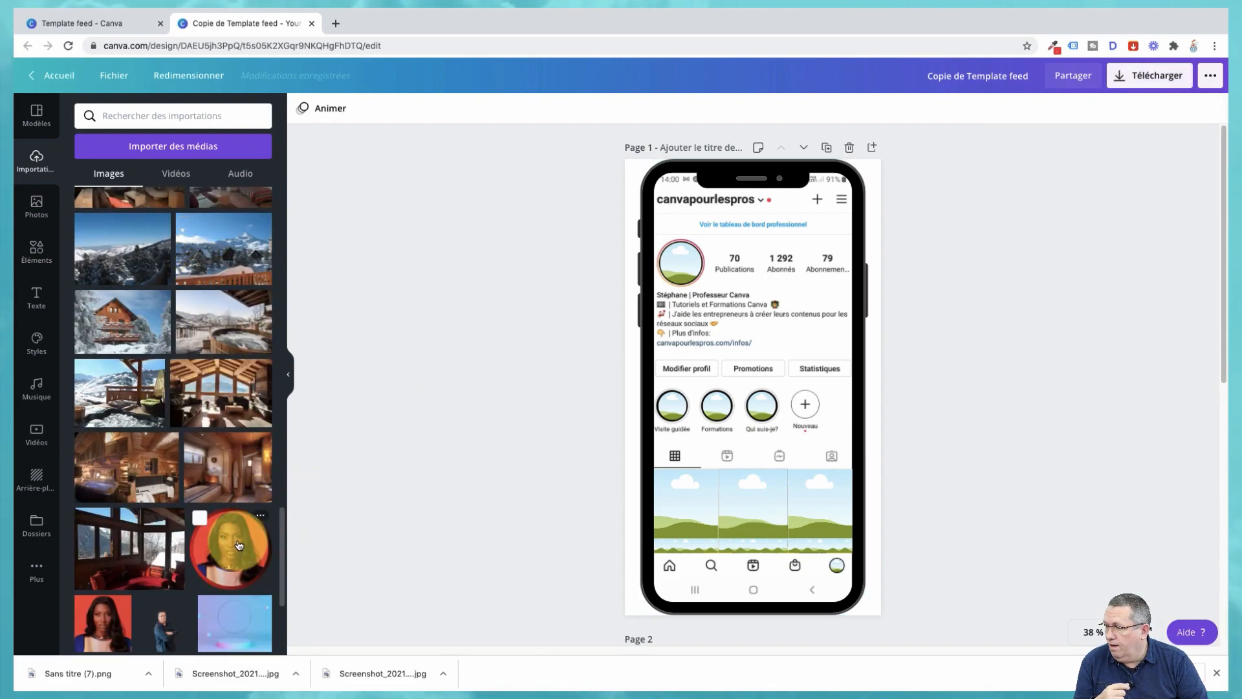
pyautogui.moveTo(234, 548); pyautogui.dragTo(686, 262)
pyautogui.moveTo(224, 561); pyautogui.dragTo(668, 407)
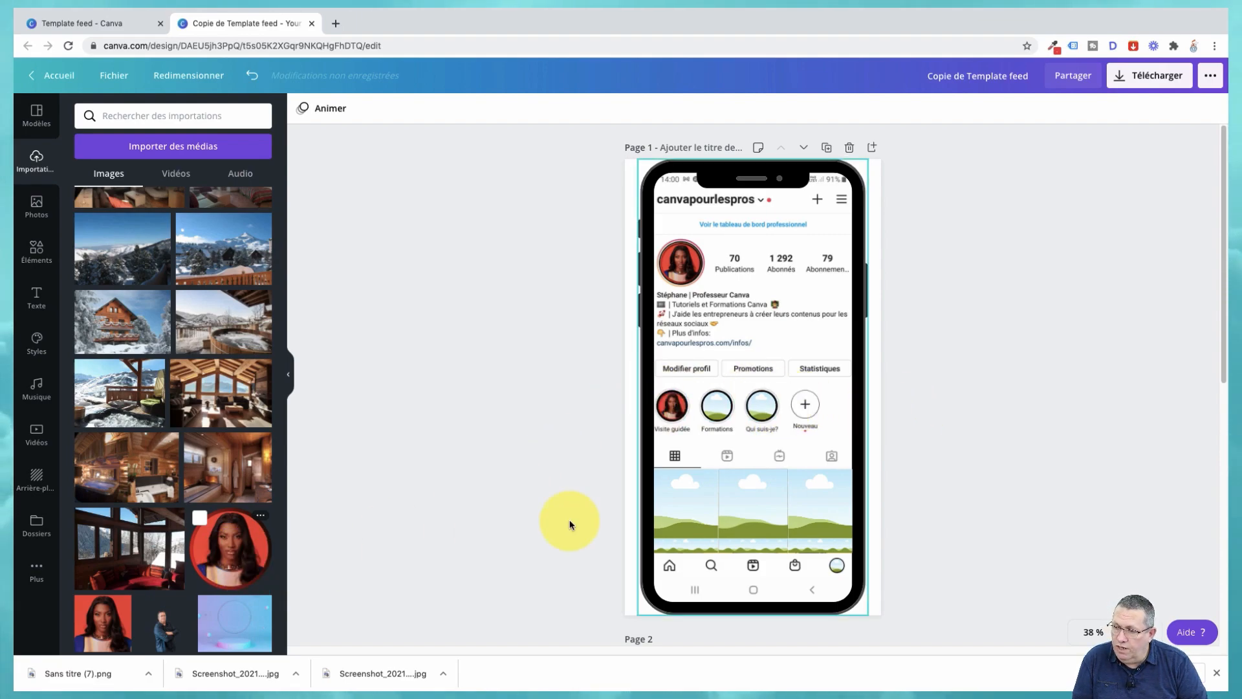
pyautogui.moveTo(231, 547); pyautogui.dragTo(710, 408)
pyautogui.moveTo(227, 543); pyautogui.dragTo(763, 405)
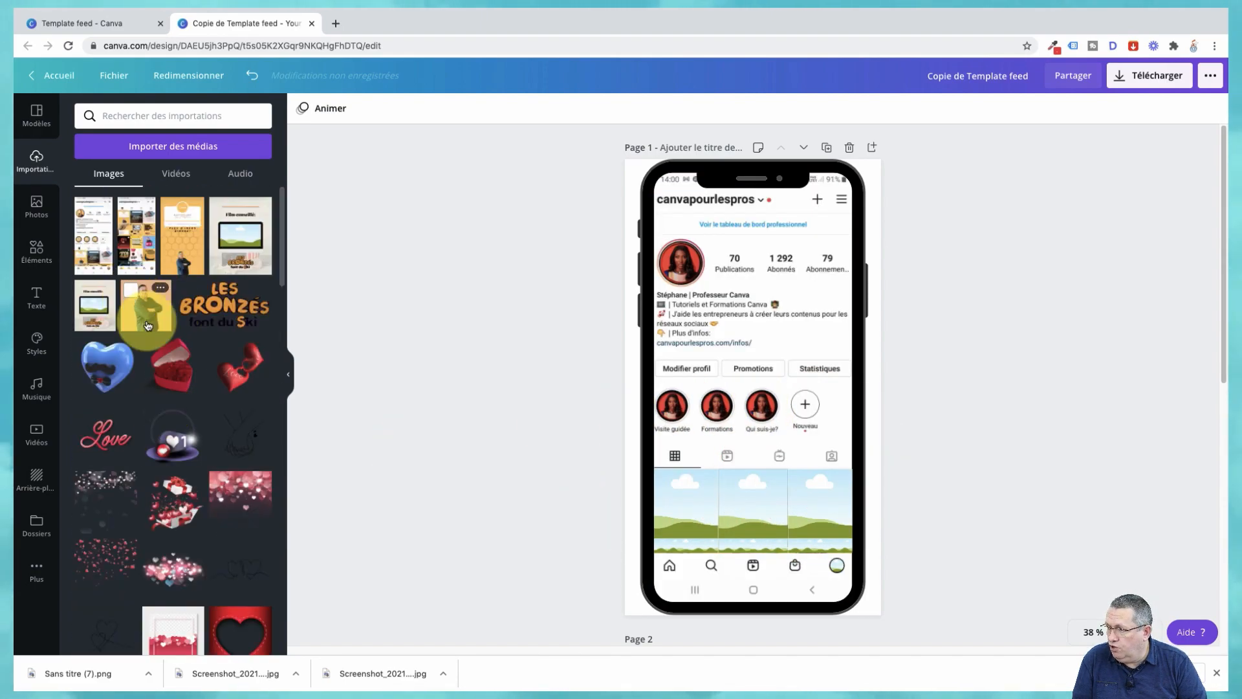
# Step: Fill the three full-height feed grid cells on page 1 with the imported photo of the man with crossed arms
pyautogui.moveTo(146, 320); pyautogui.dragTo(313, 395)
pyautogui.moveTo(575, 471); pyautogui.dragTo(686, 505)
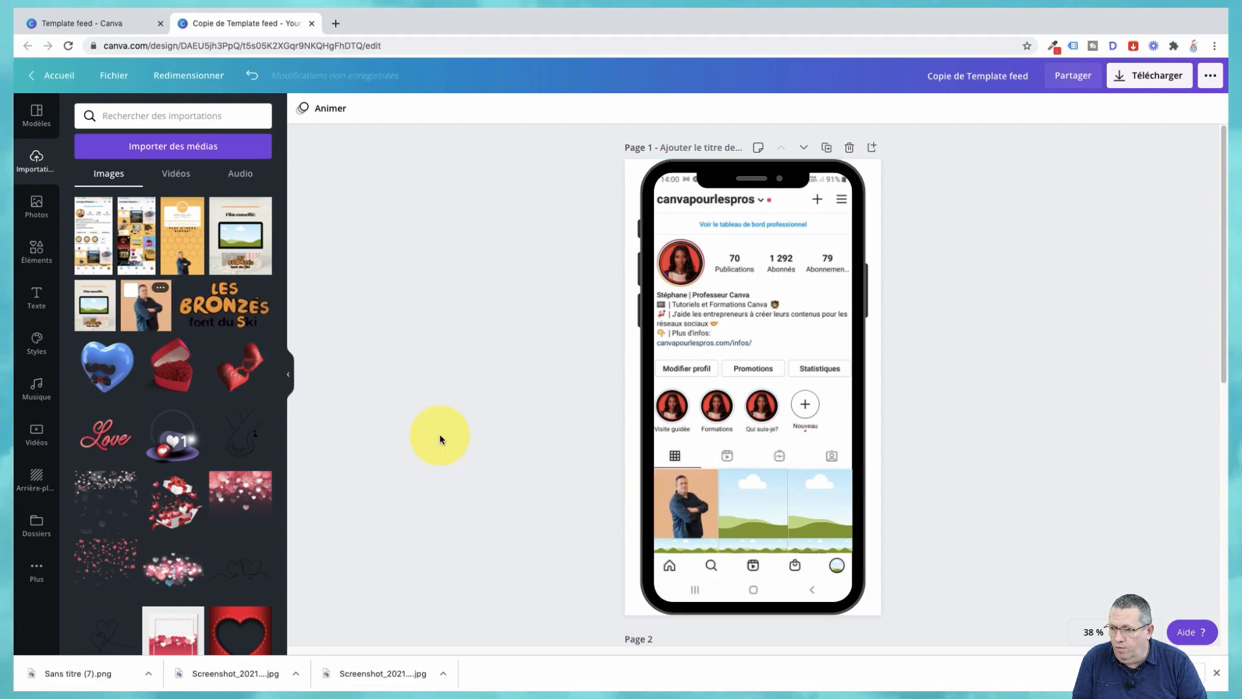
pyautogui.moveTo(155, 314); pyautogui.dragTo(752, 494)
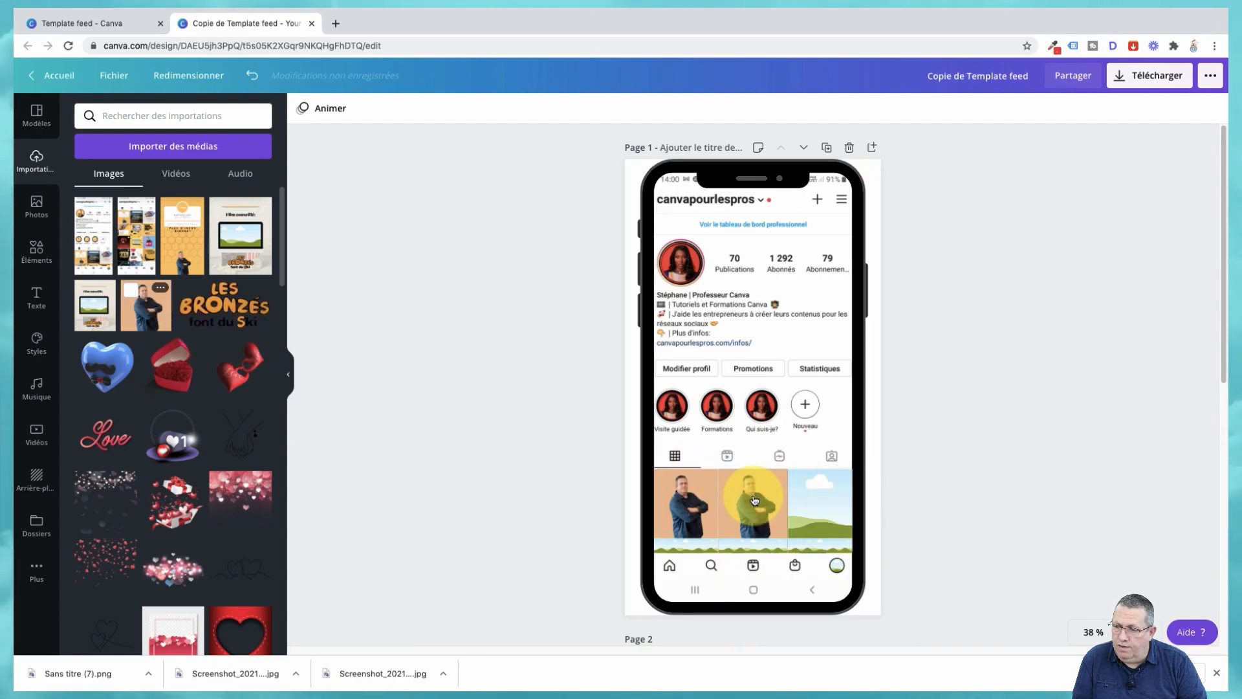
pyautogui.moveTo(149, 315); pyautogui.dragTo(824, 506)
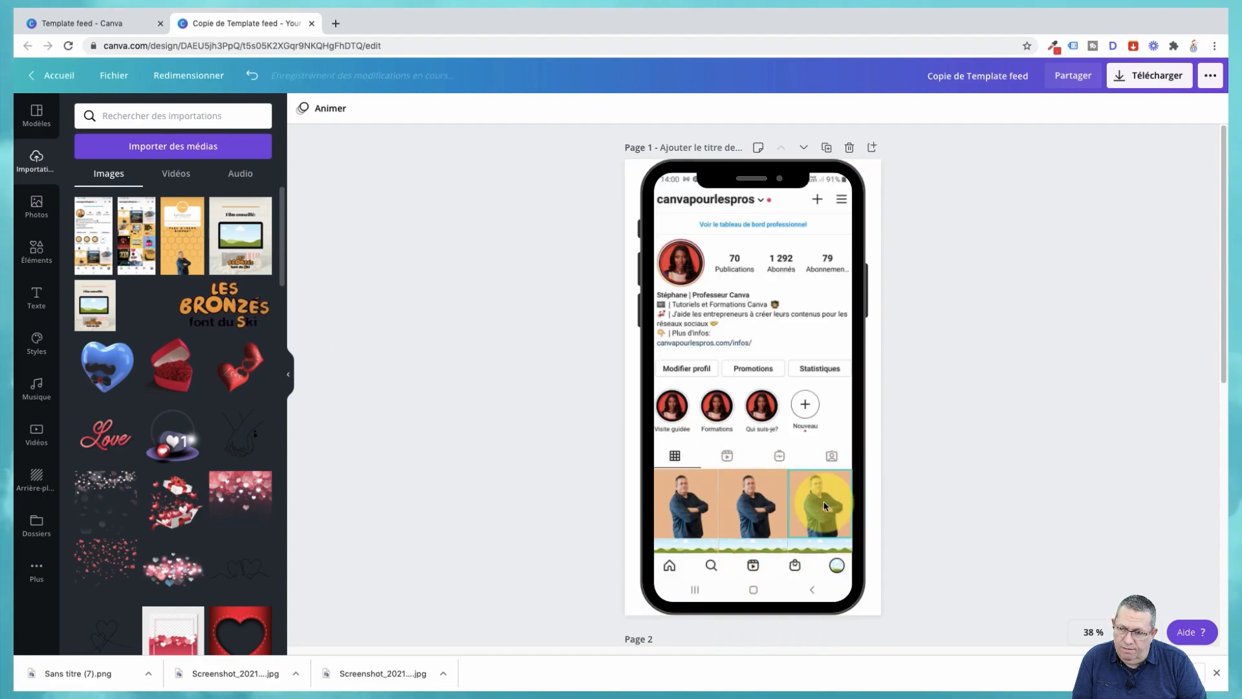
# Step: Place the trending stock photos of the dog and the office meeting in the first two cells of page 2's top grid row
pyautogui.scroll(-5, 522, 374)
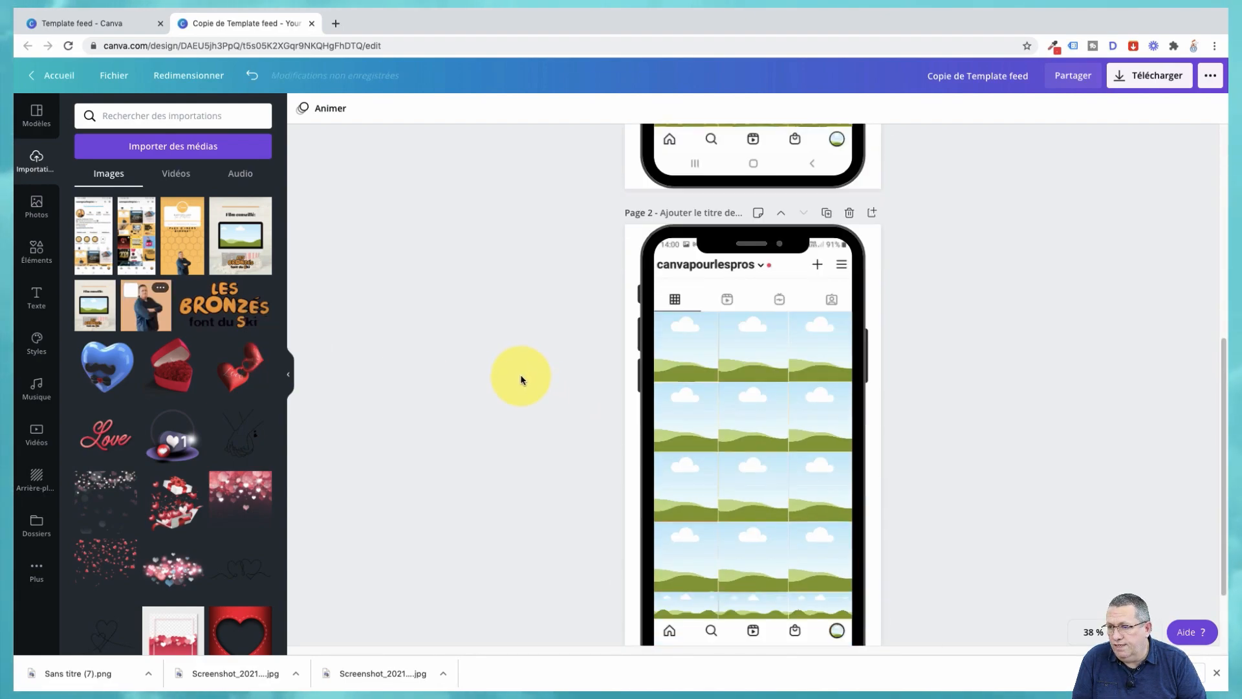
pyautogui.scroll(-1, 522, 379)
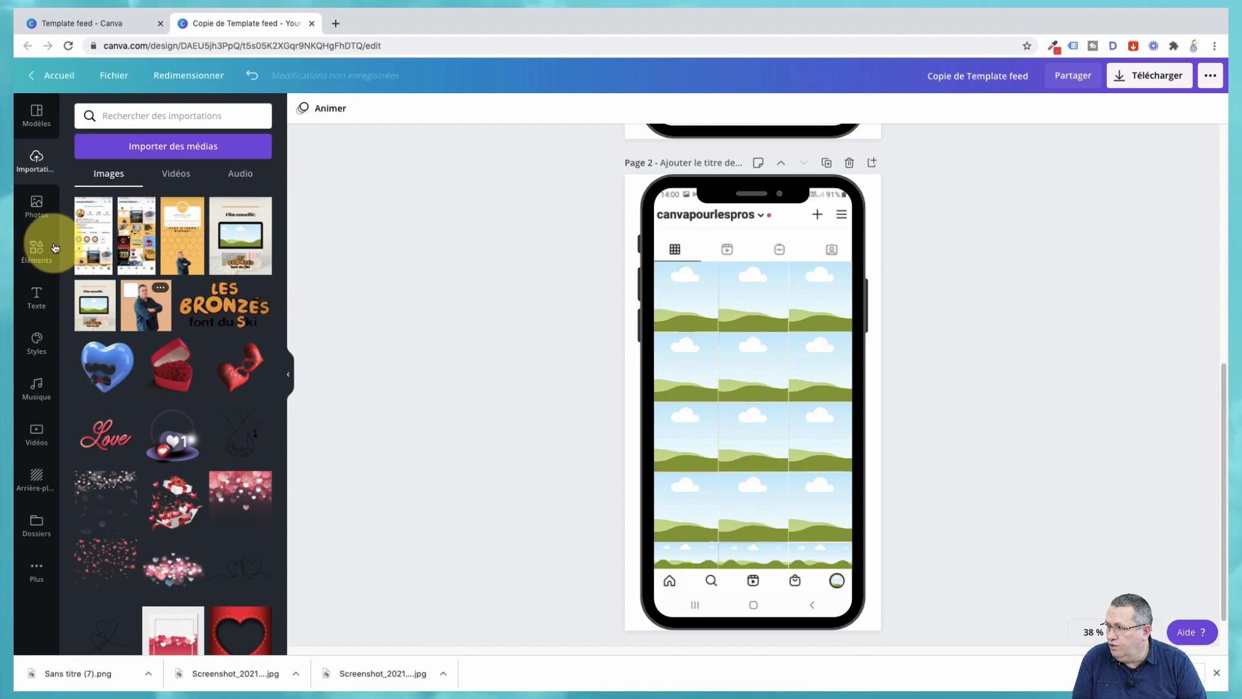
pyautogui.click(36, 207)
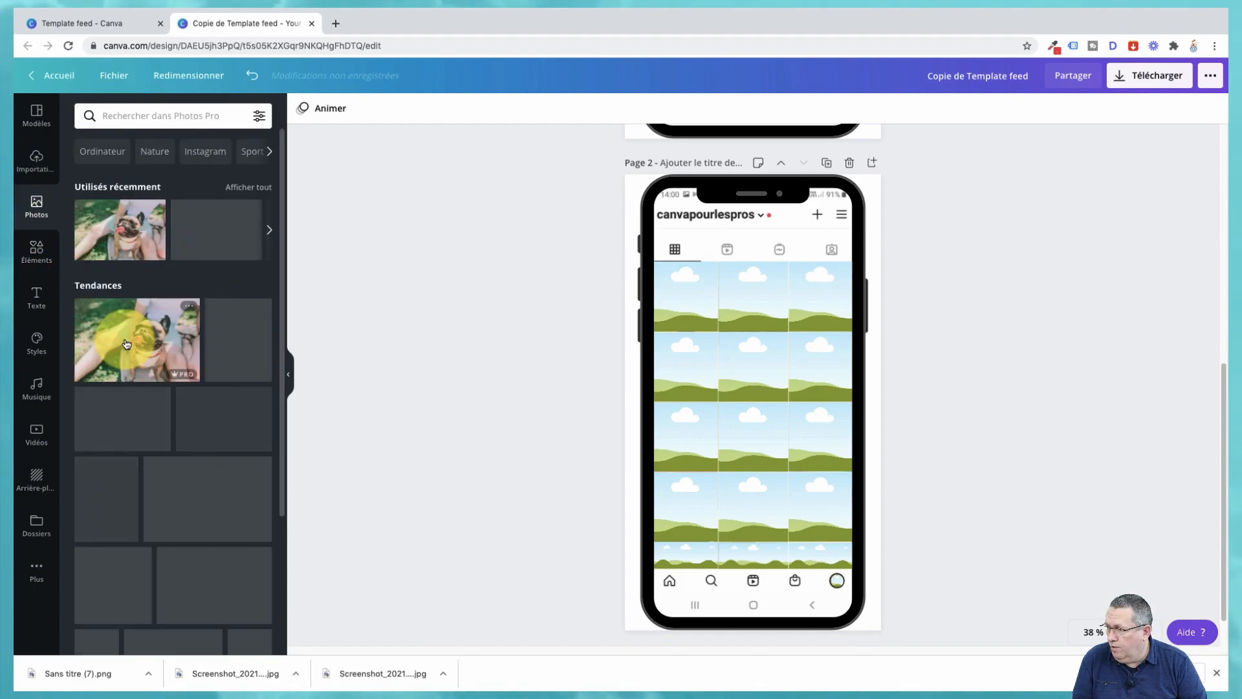
pyautogui.moveTo(129, 350); pyautogui.dragTo(682, 288)
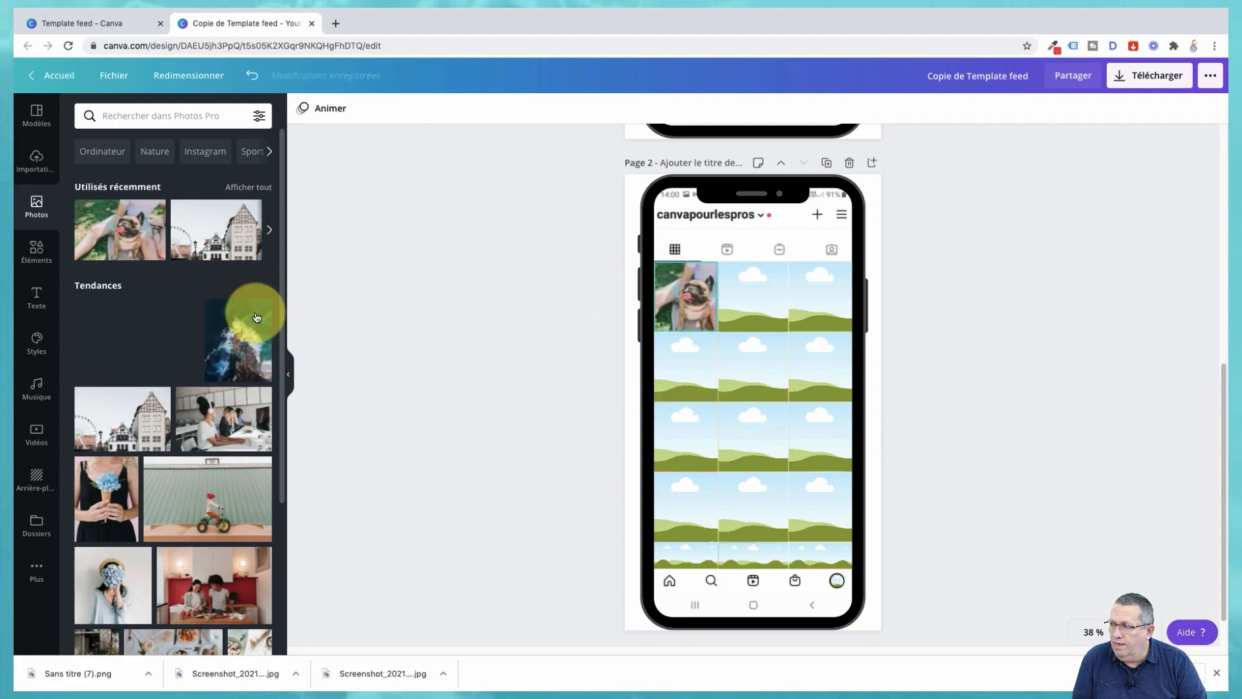
pyautogui.moveTo(204, 422); pyautogui.dragTo(750, 295)
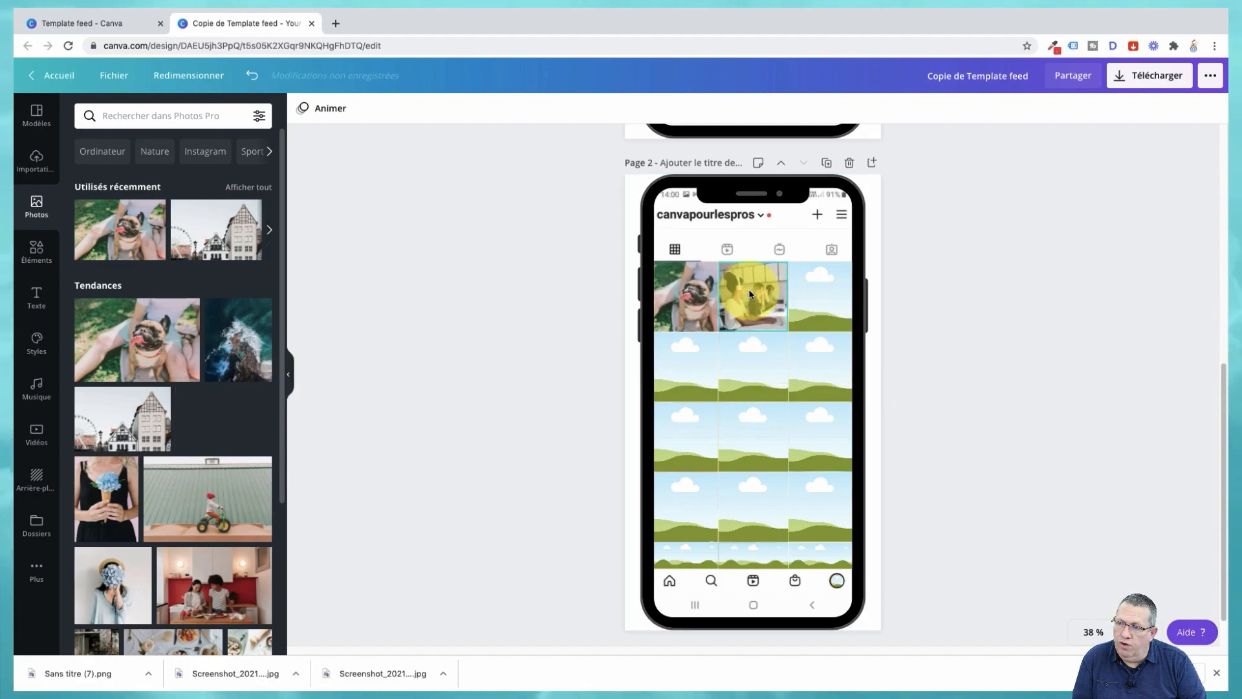
# Step: Fill page 2's second grid row with the child-on-bike photo twice and the red-room couple, and start the third row with the blue-flower cone
pyautogui.moveTo(163, 500); pyautogui.dragTo(678, 357)
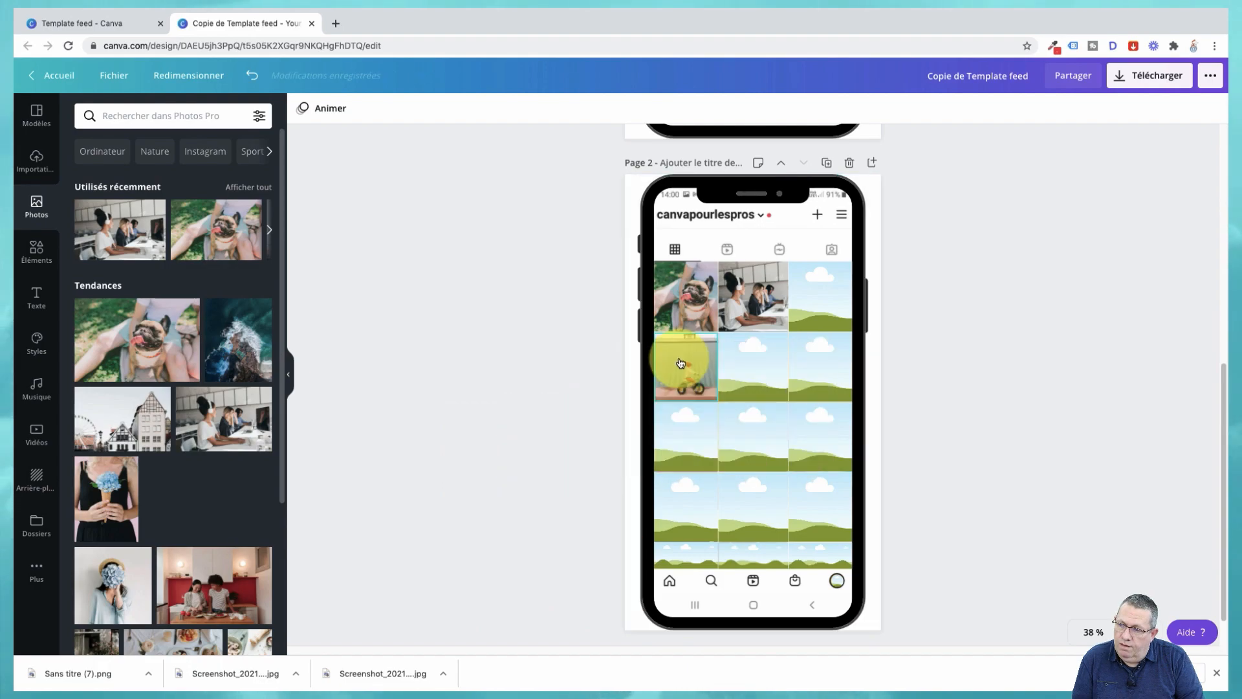
pyautogui.moveTo(183, 494); pyautogui.dragTo(754, 369)
pyautogui.moveTo(197, 578); pyautogui.dragTo(819, 360)
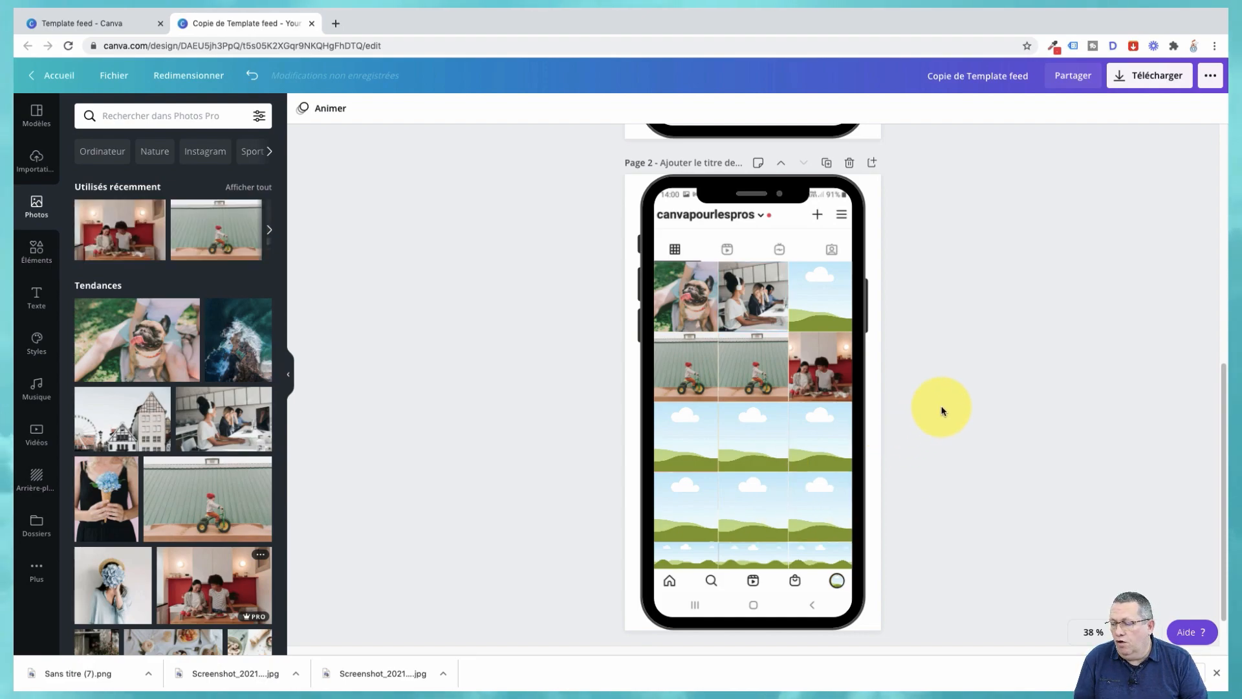
pyautogui.moveTo(454, 500); pyautogui.dragTo(674, 424)
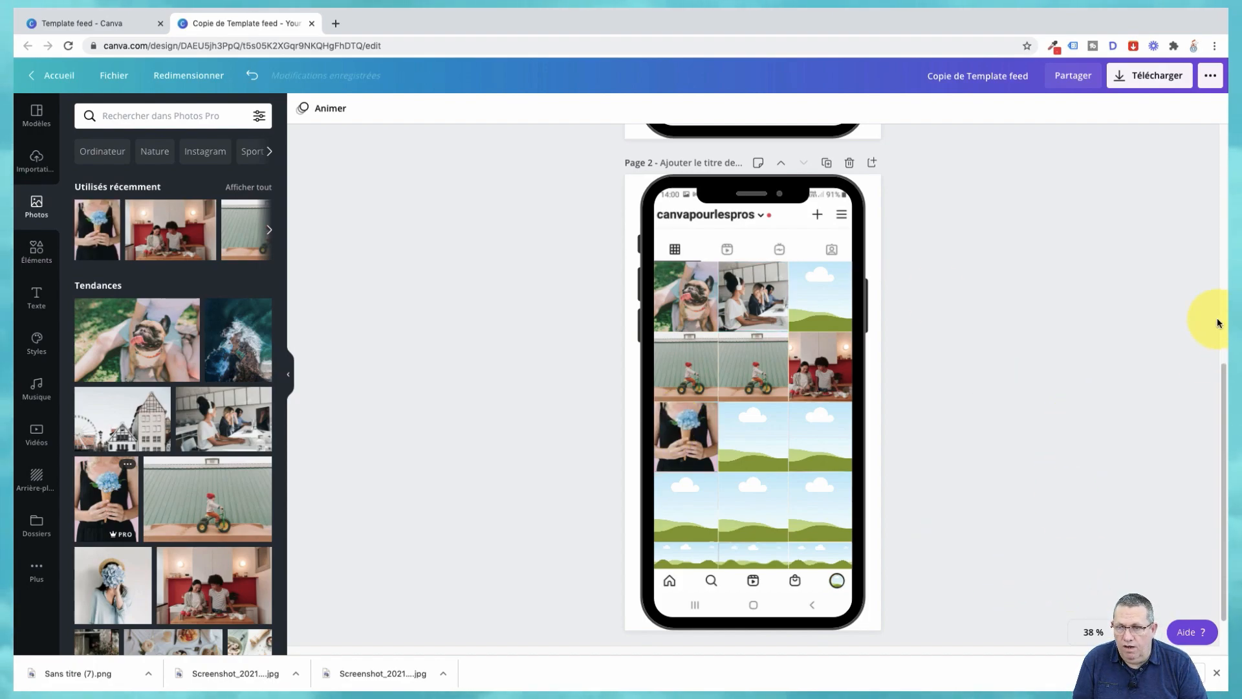
# Step: Set up a PNG download of all pages at size ×2, and dismiss the download options
pyautogui.click(1139, 76)
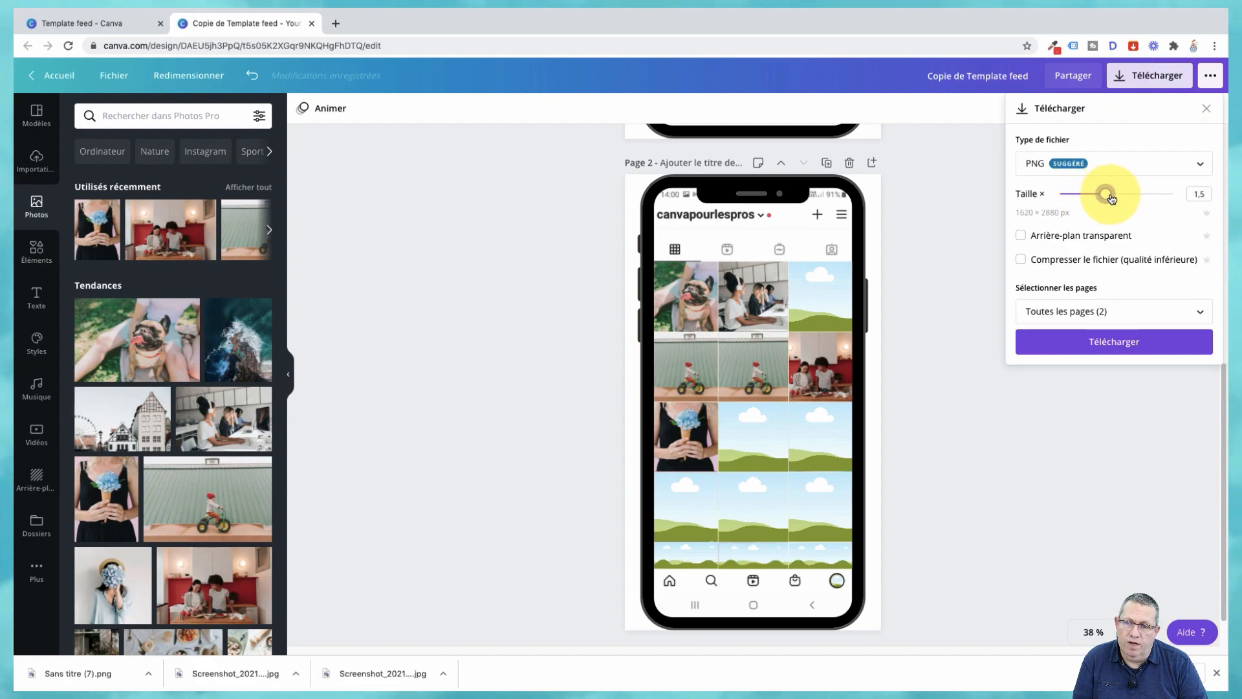
pyautogui.click(1109, 342)
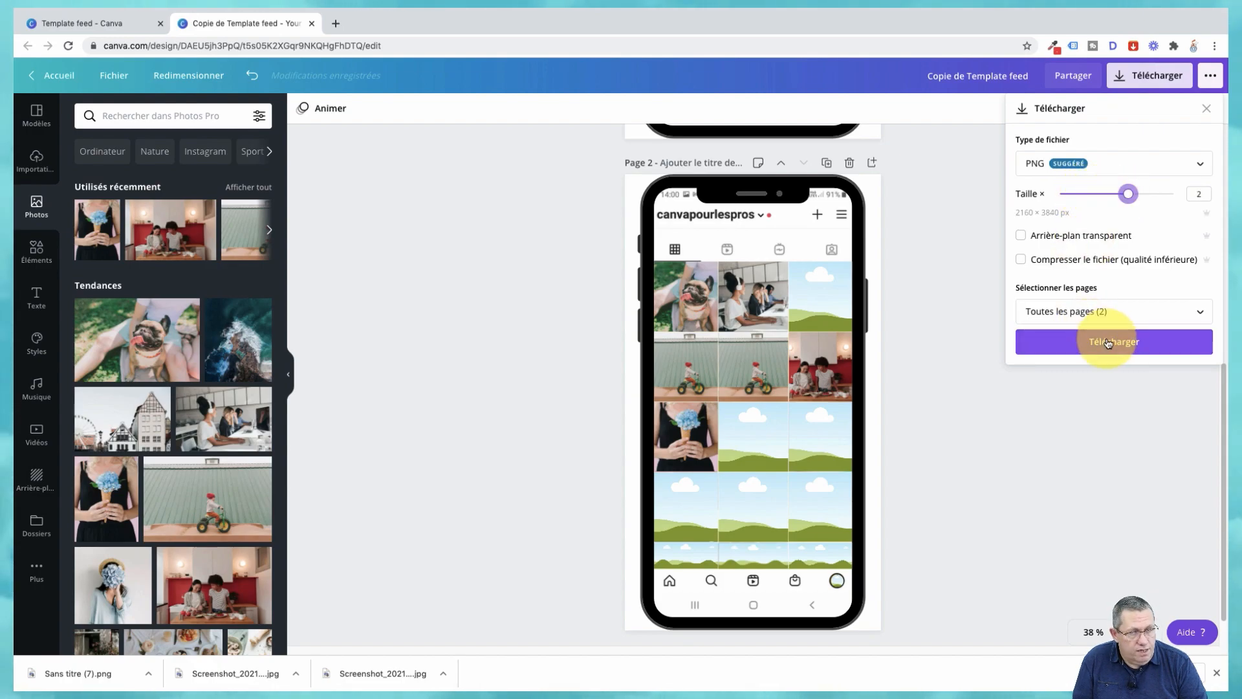
pyautogui.click(975, 436)
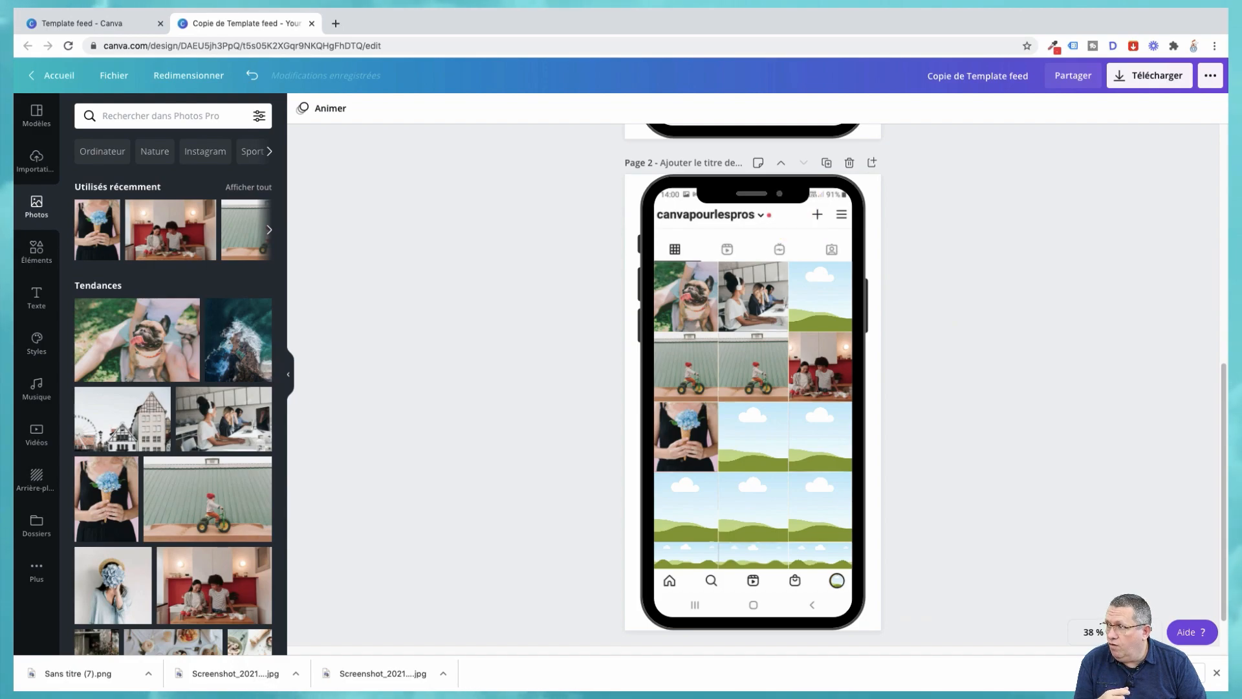
# Step: Duplicate the original Template feed design in its folder and close the filled copy's editor
pyautogui.click(106, 24)
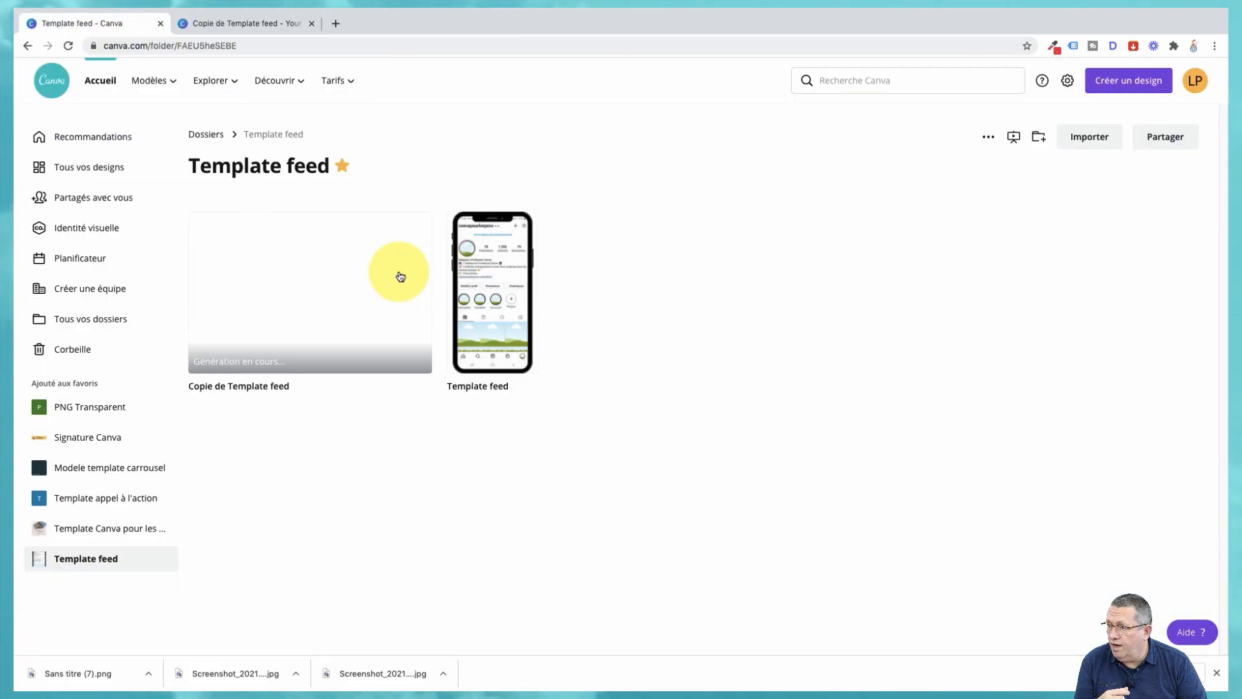
pyautogui.click(525, 231)
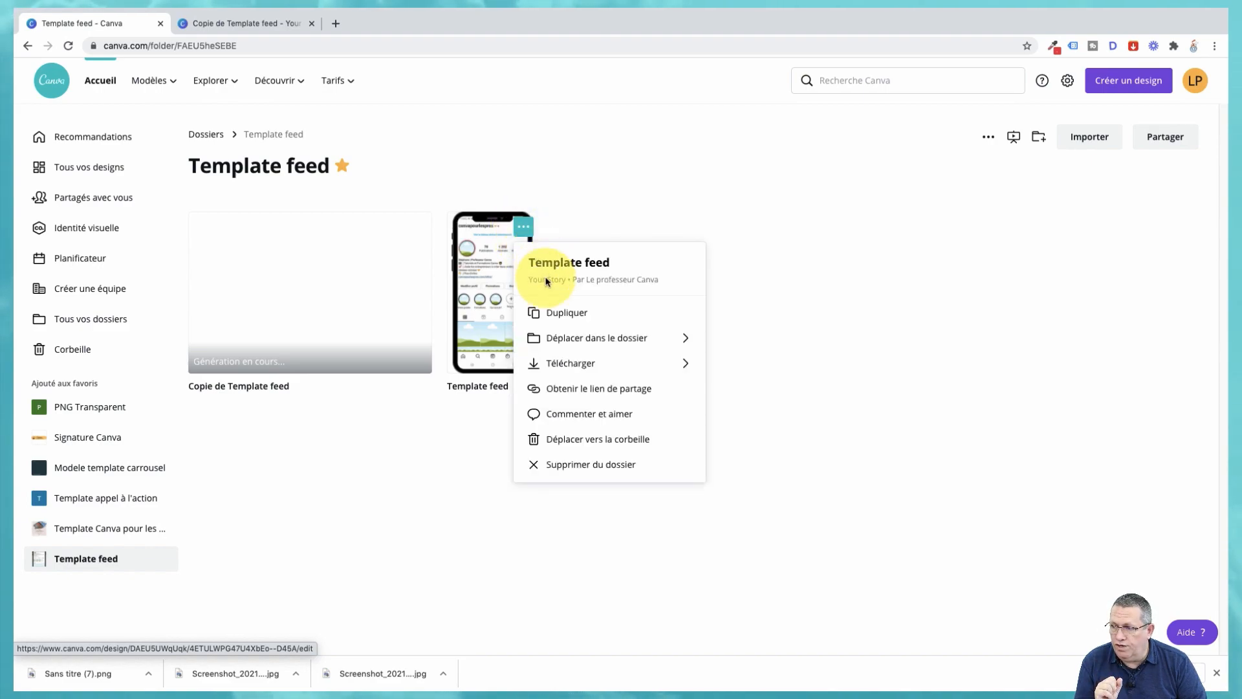
pyautogui.click(557, 315)
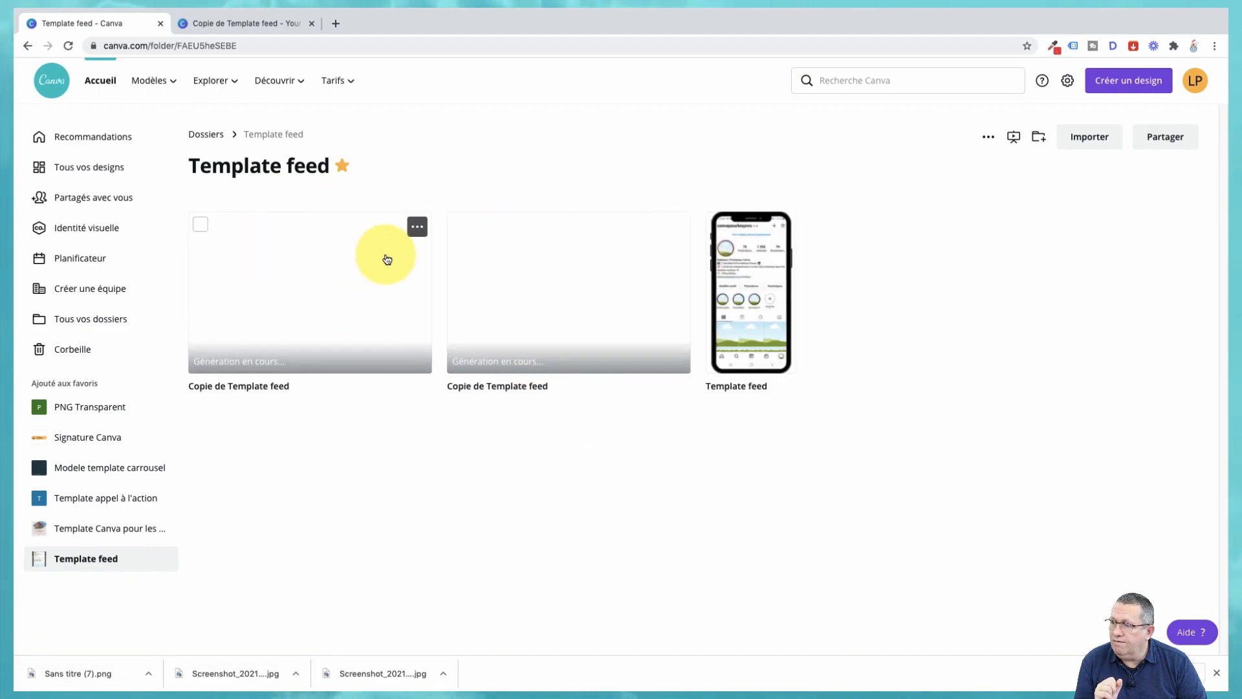
pyautogui.click(233, 23)
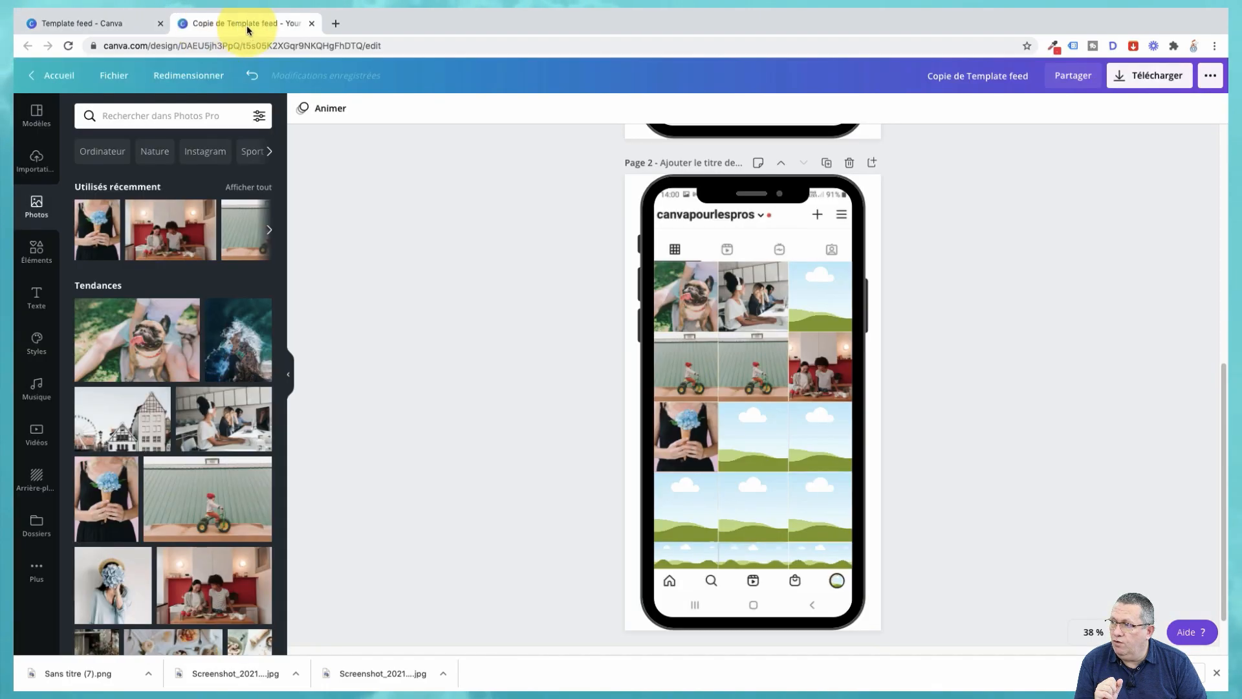
pyautogui.click(311, 24)
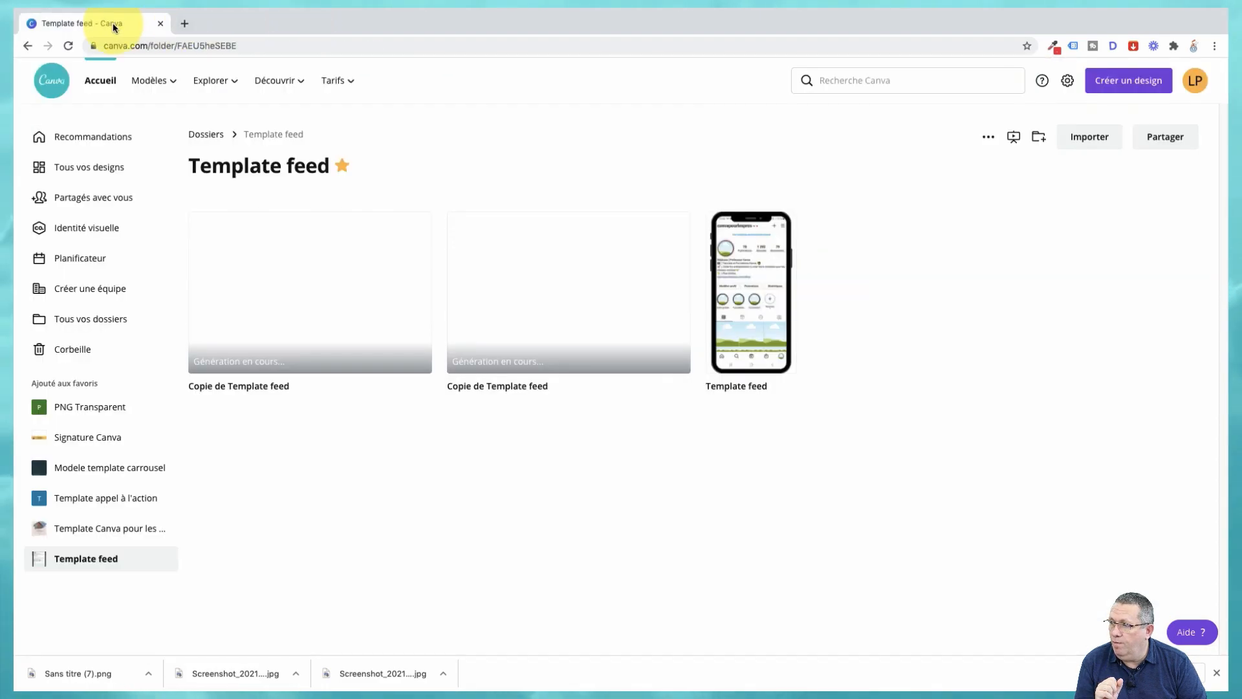
# Step: Reopen the filled copy from the folder to review both pages, and open the blank copy in a separate tab
pyautogui.click(563, 308)
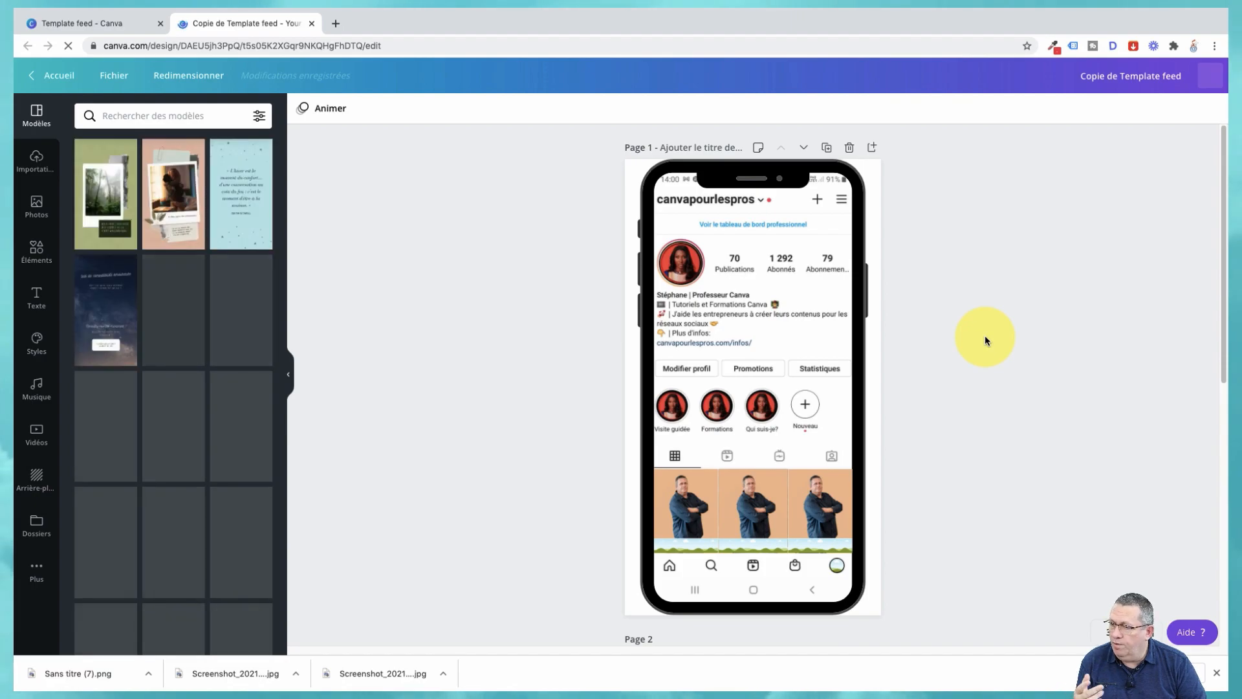
pyautogui.scroll(-5, 984, 343)
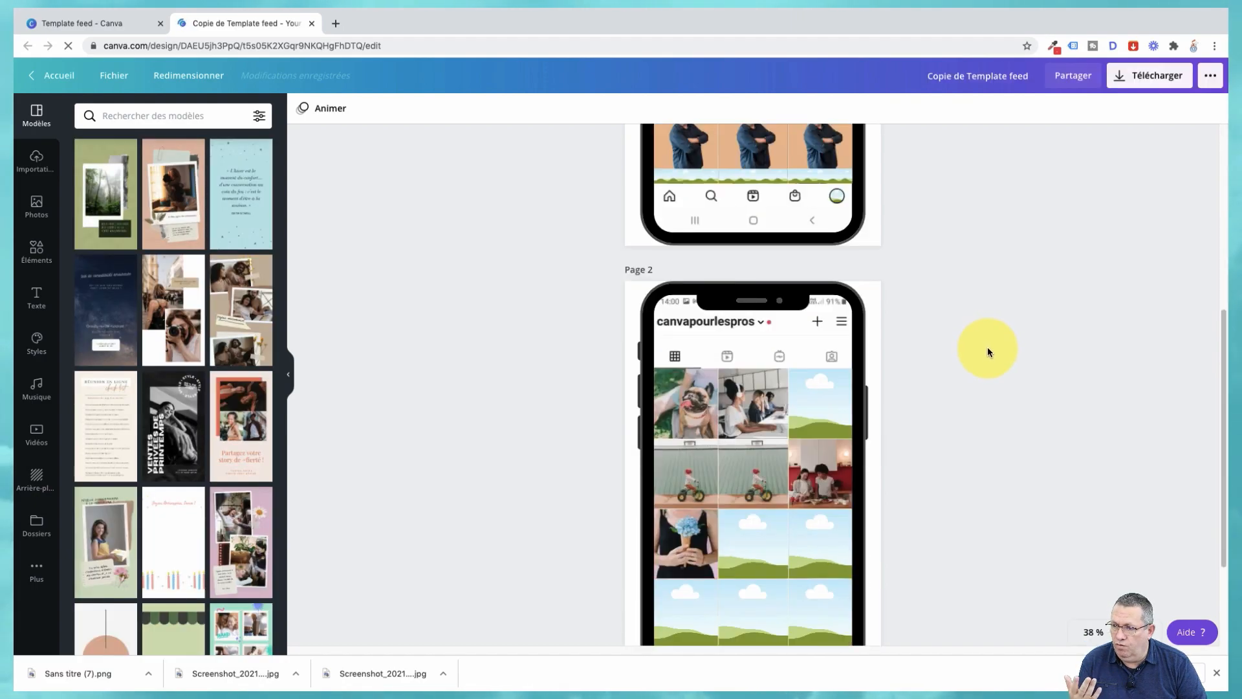
pyautogui.click(74, 23)
pyautogui.moveTo(149, 80)
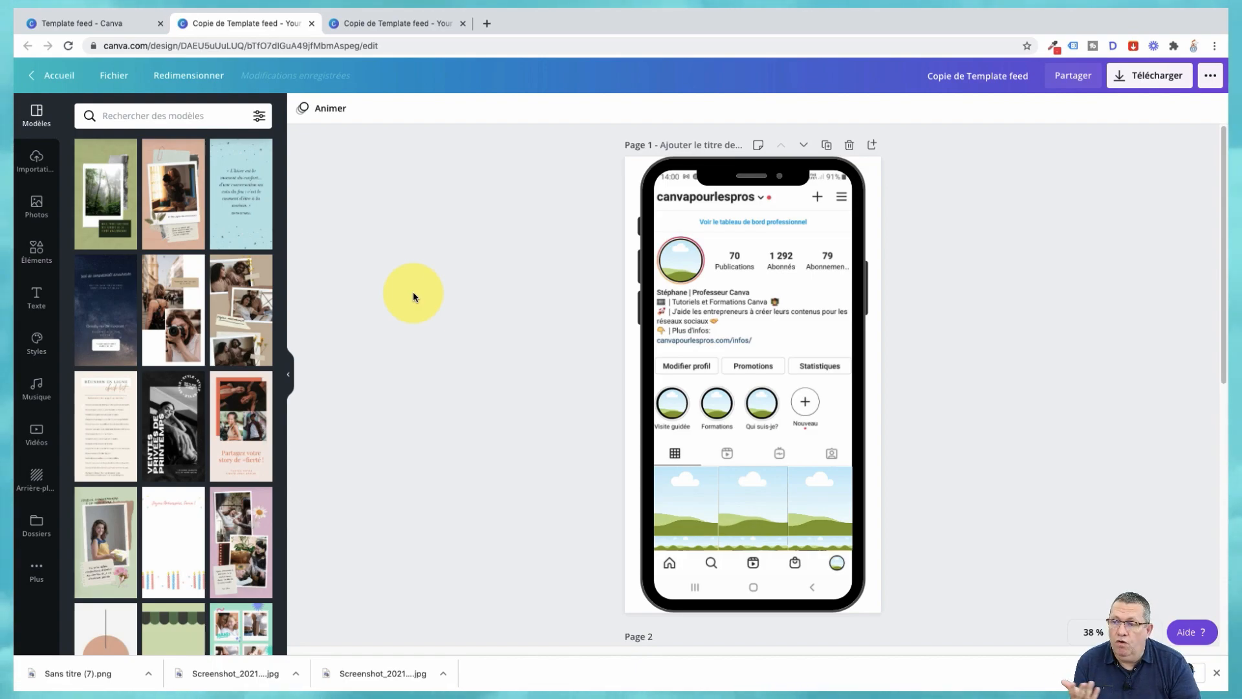
# Step: Set up the blank copy's PNG download of all pages at size ×2 with a transparent background, and dismiss the options
pyautogui.click(1155, 77)
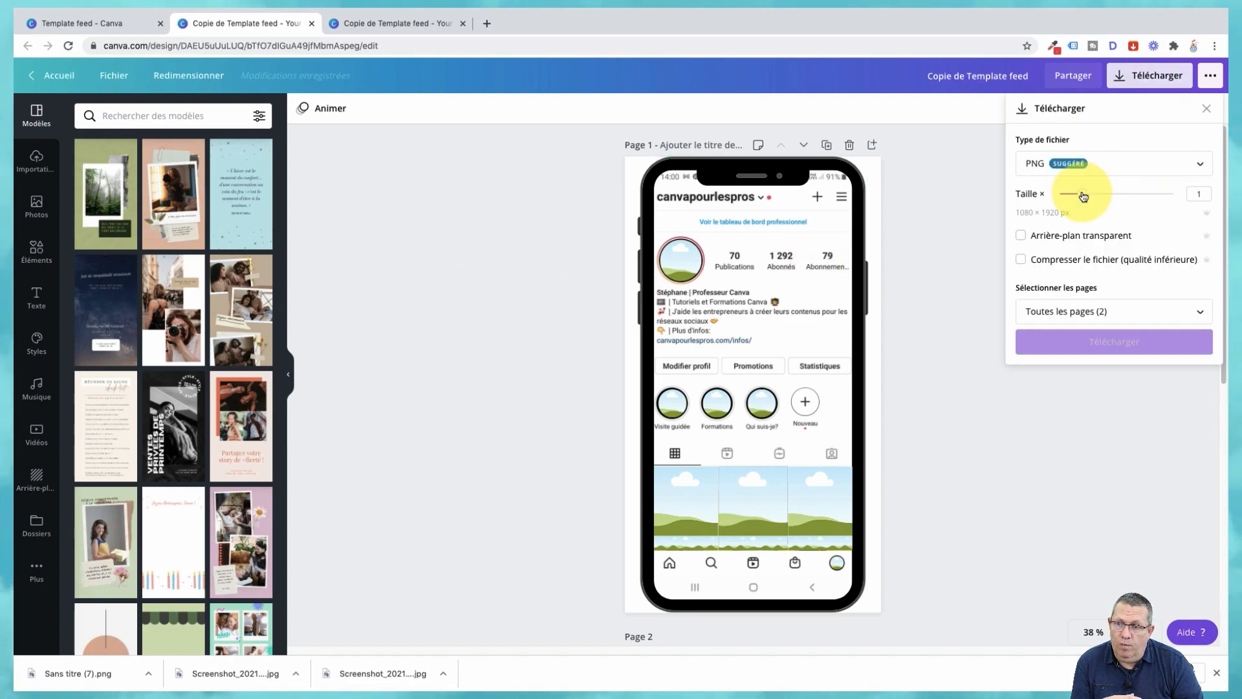
pyautogui.moveTo(1082, 195); pyautogui.dragTo(1129, 195)
pyautogui.click(1022, 236)
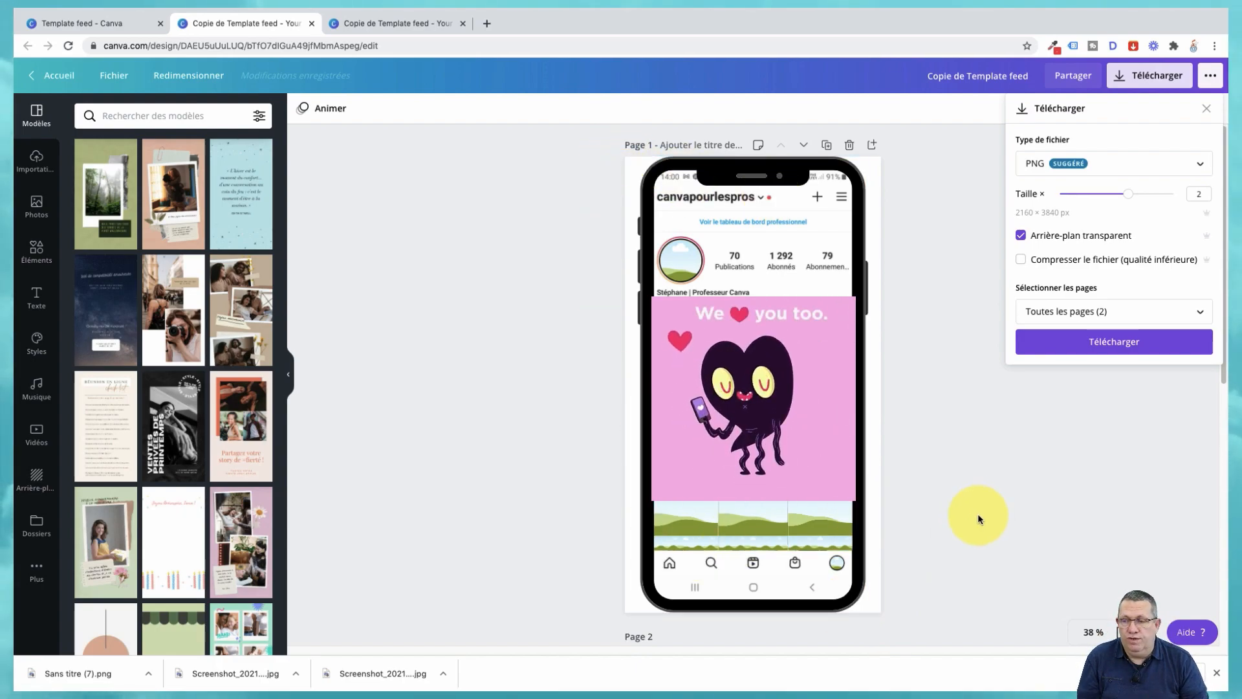
pyautogui.click(1014, 441)
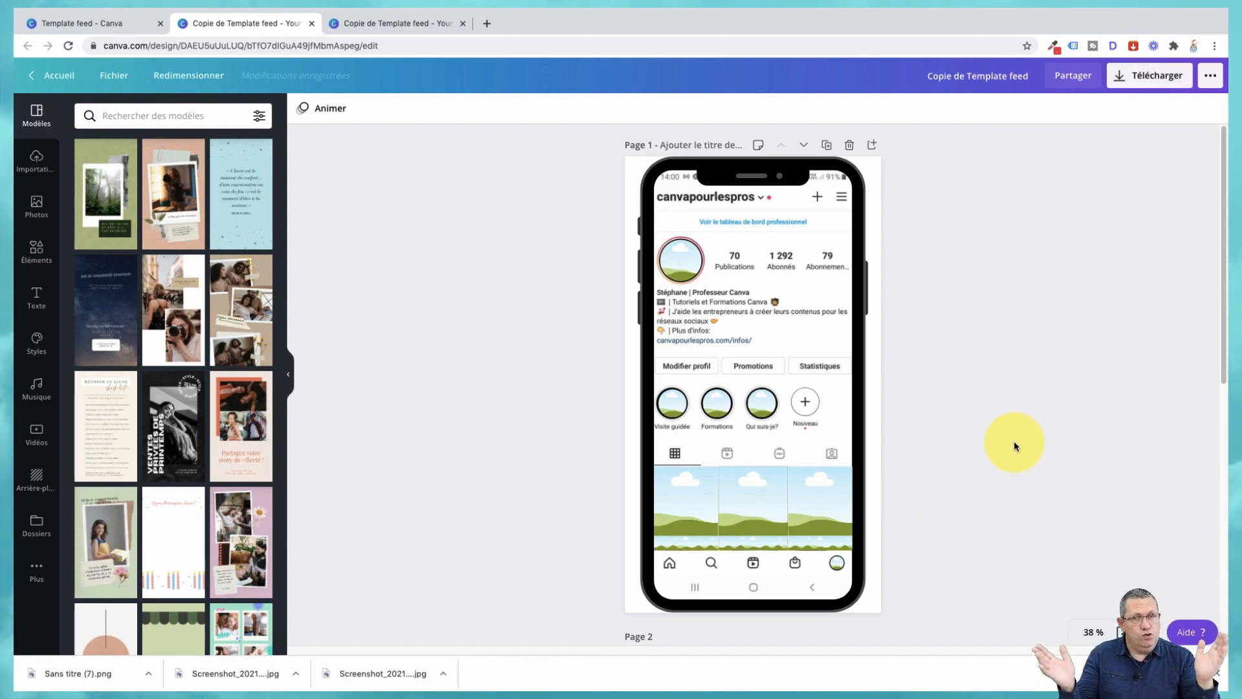